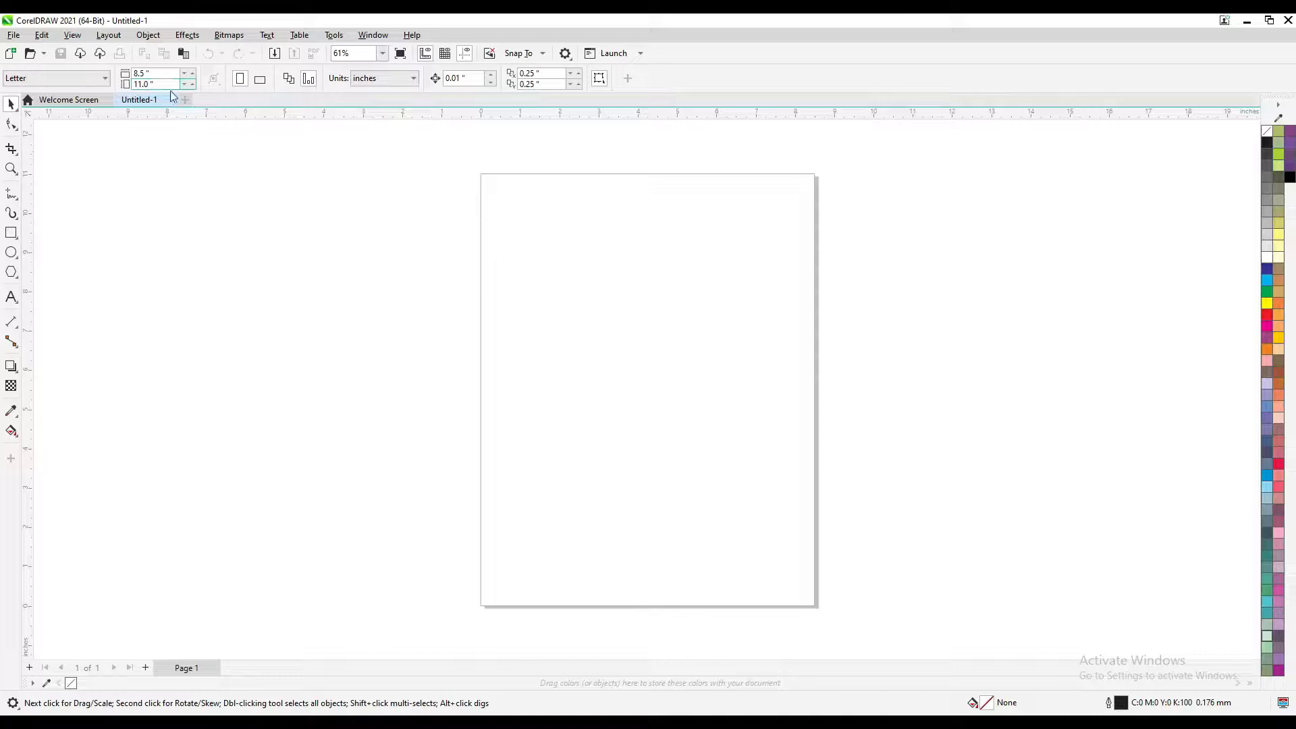
Draw a rectangle near the centre of the page
click(11, 232)
drag(567, 278, 752, 392)
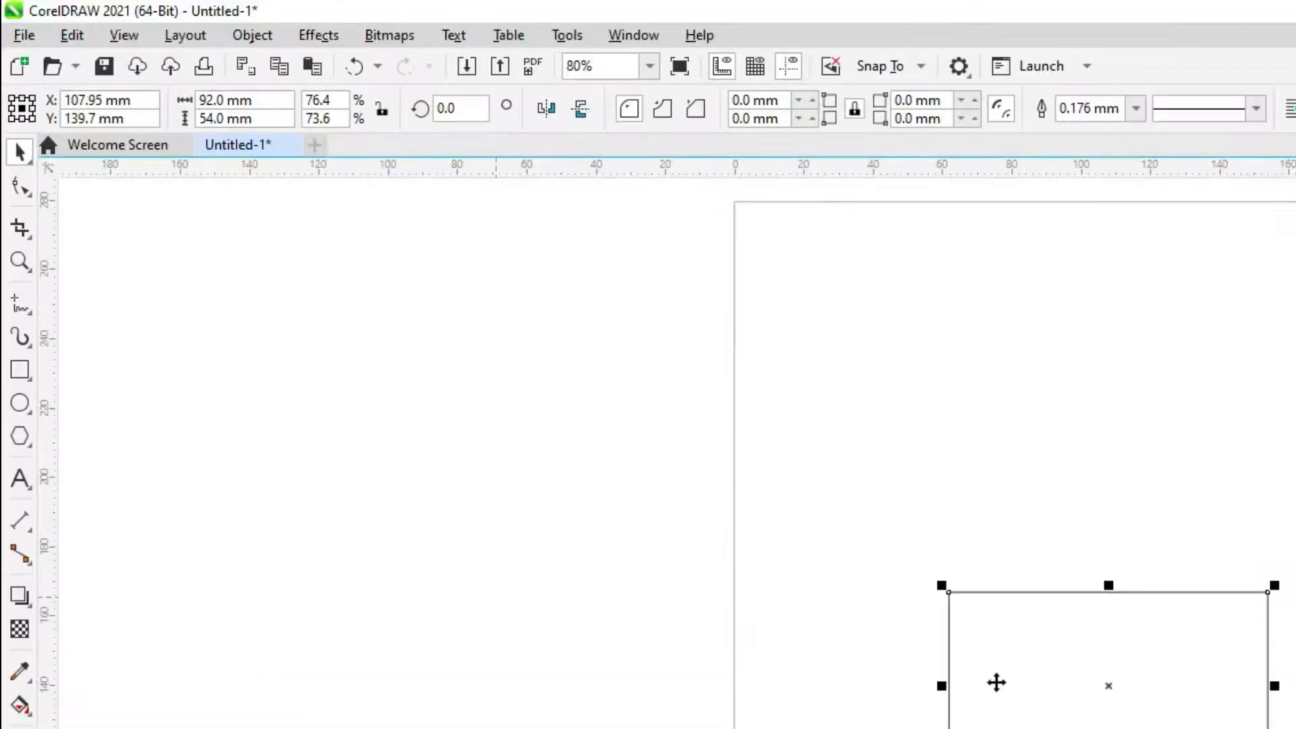
scroll(995, 683, up, 2)
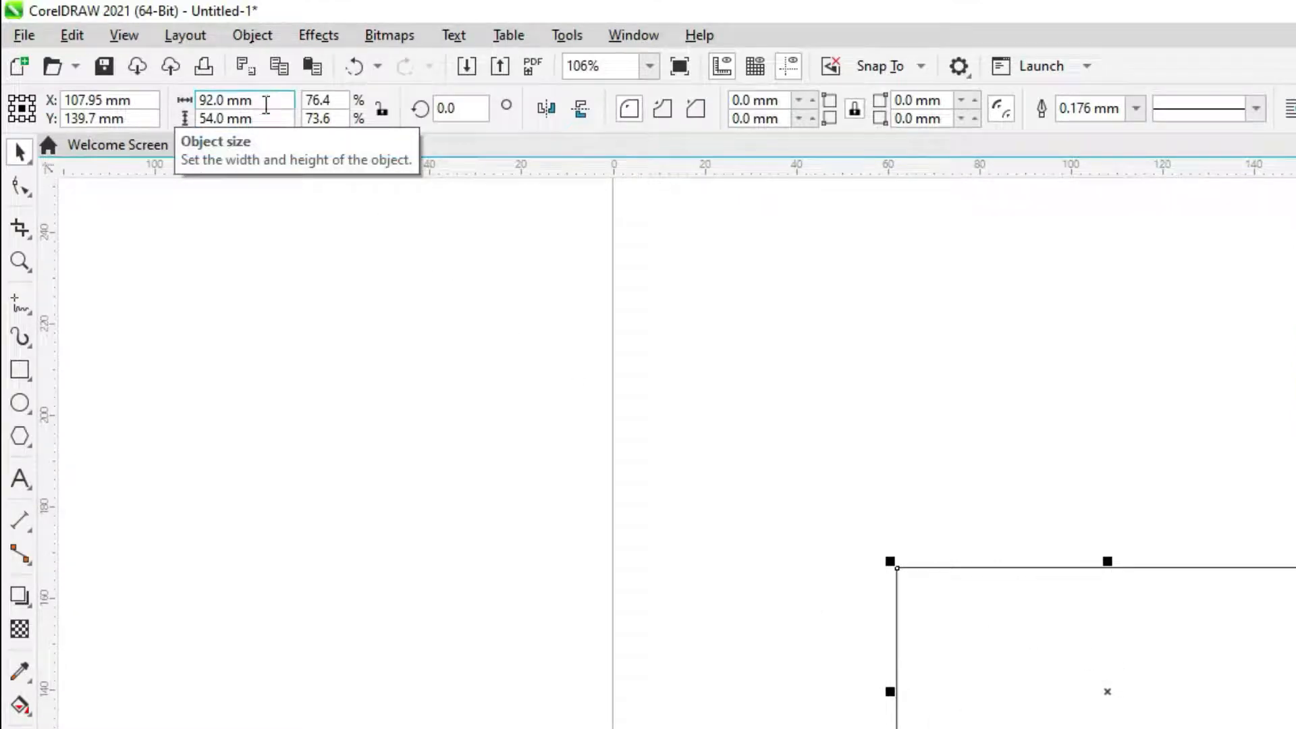
Set the document units to millimetres, then reselect the rectangle to check its size
click(517, 271)
click(628, 124)
click(998, 506)
click(1009, 622)
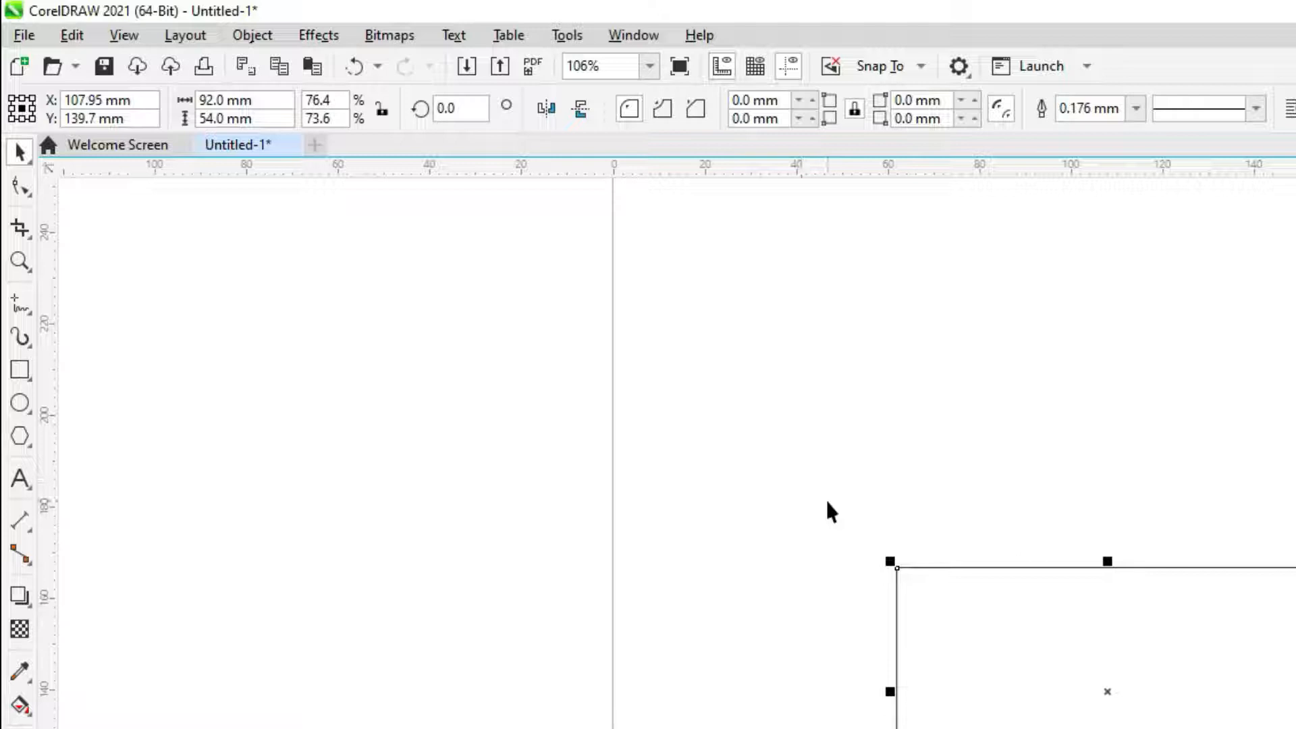
click(854, 536)
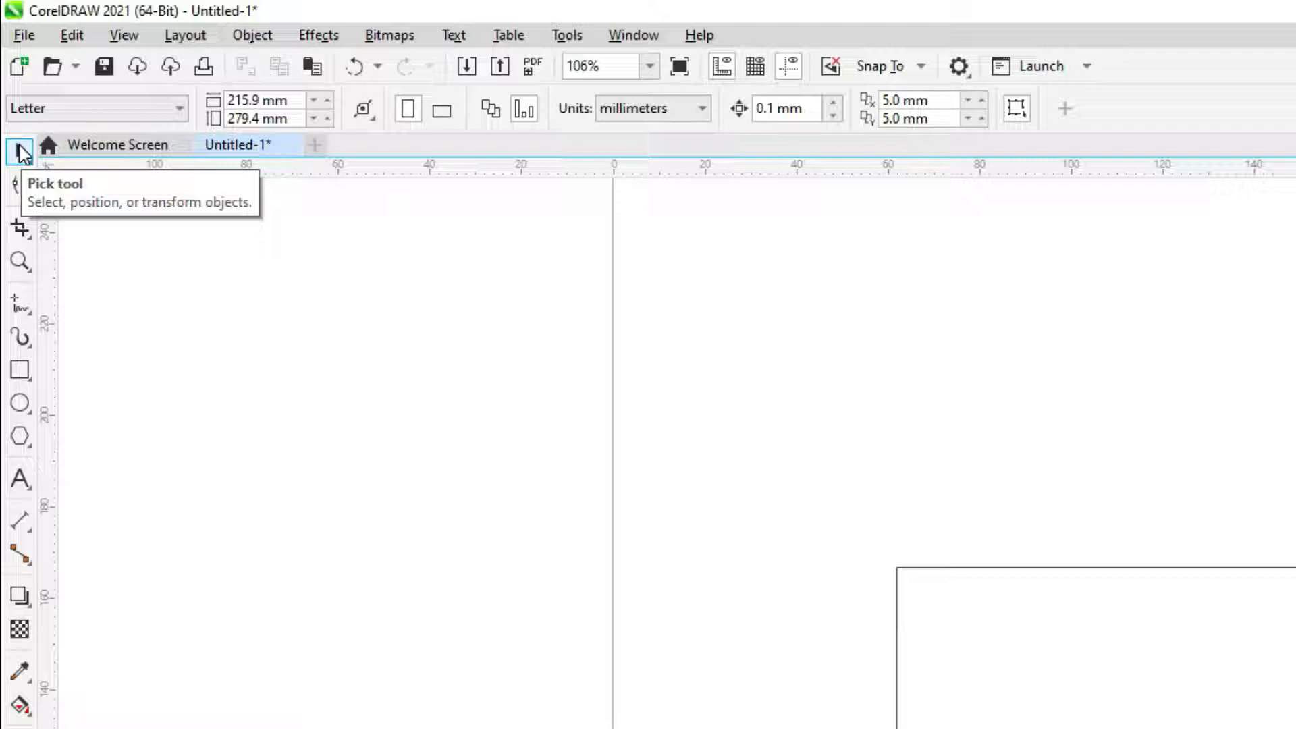
click(919, 591)
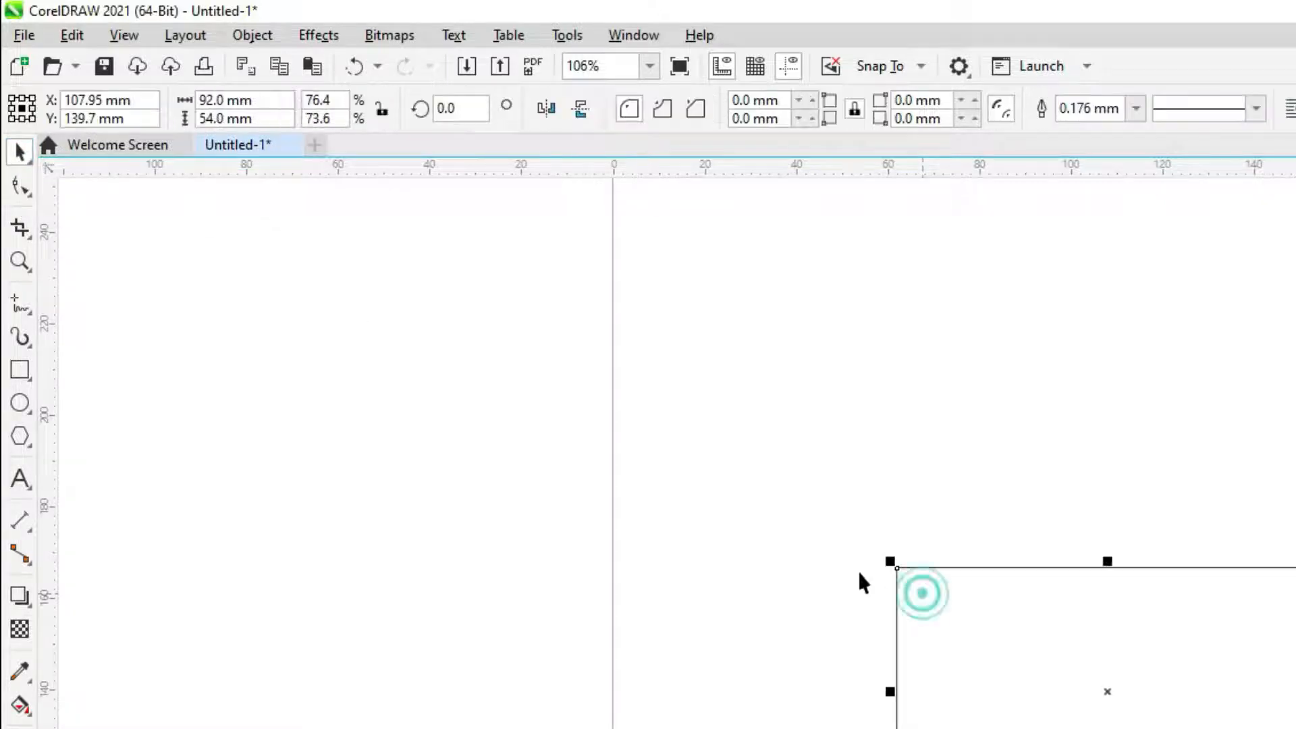
click(784, 542)
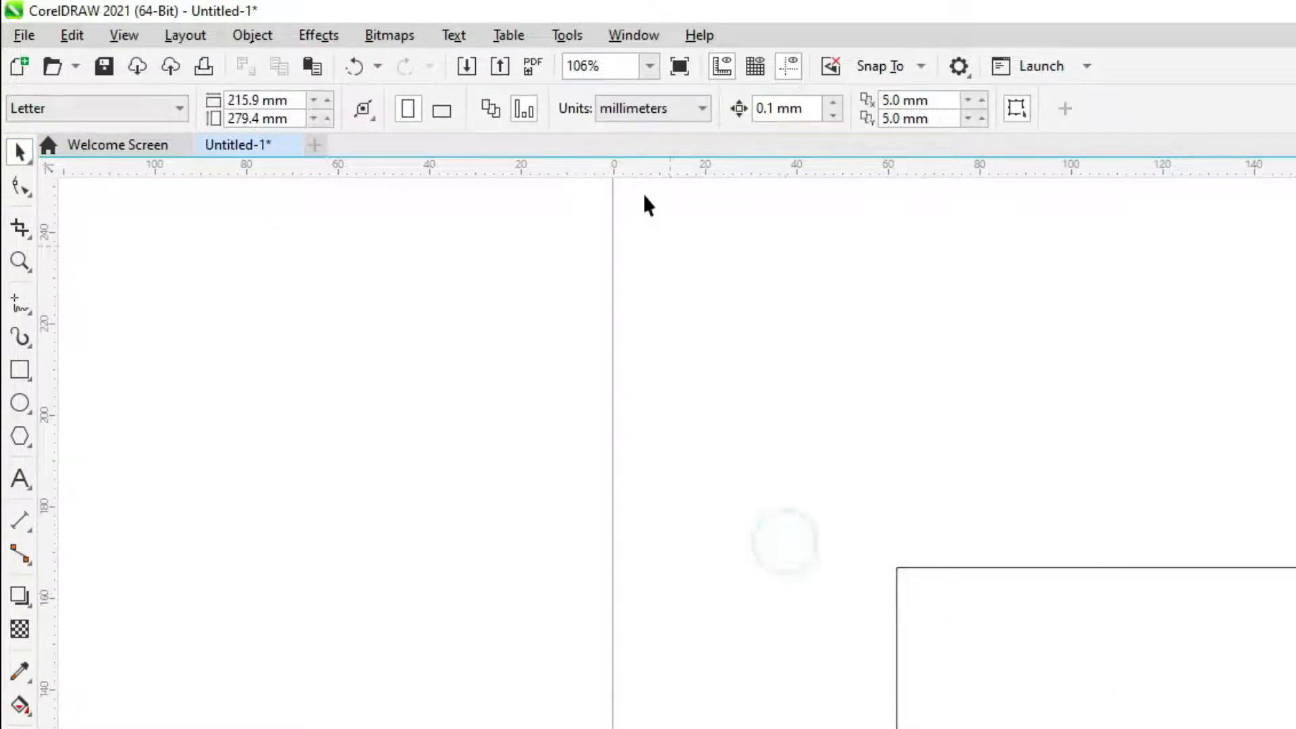
click(638, 110)
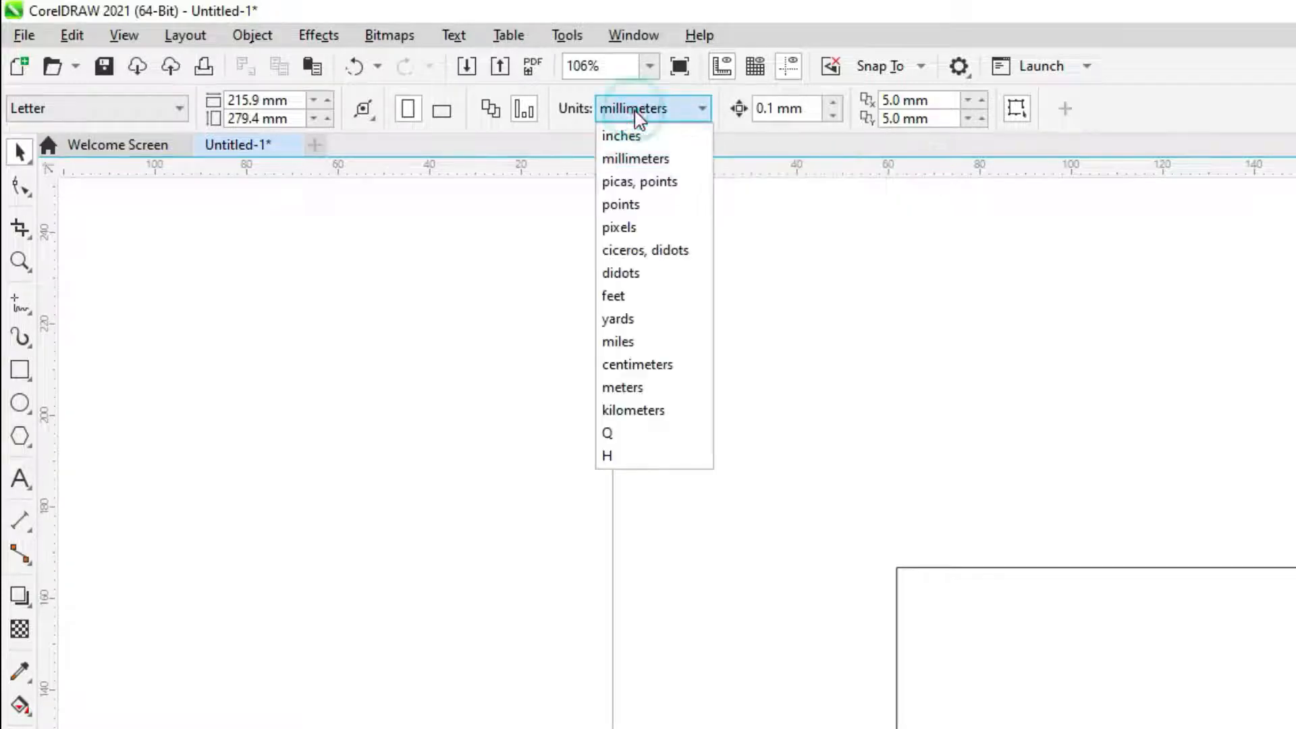
click(634, 160)
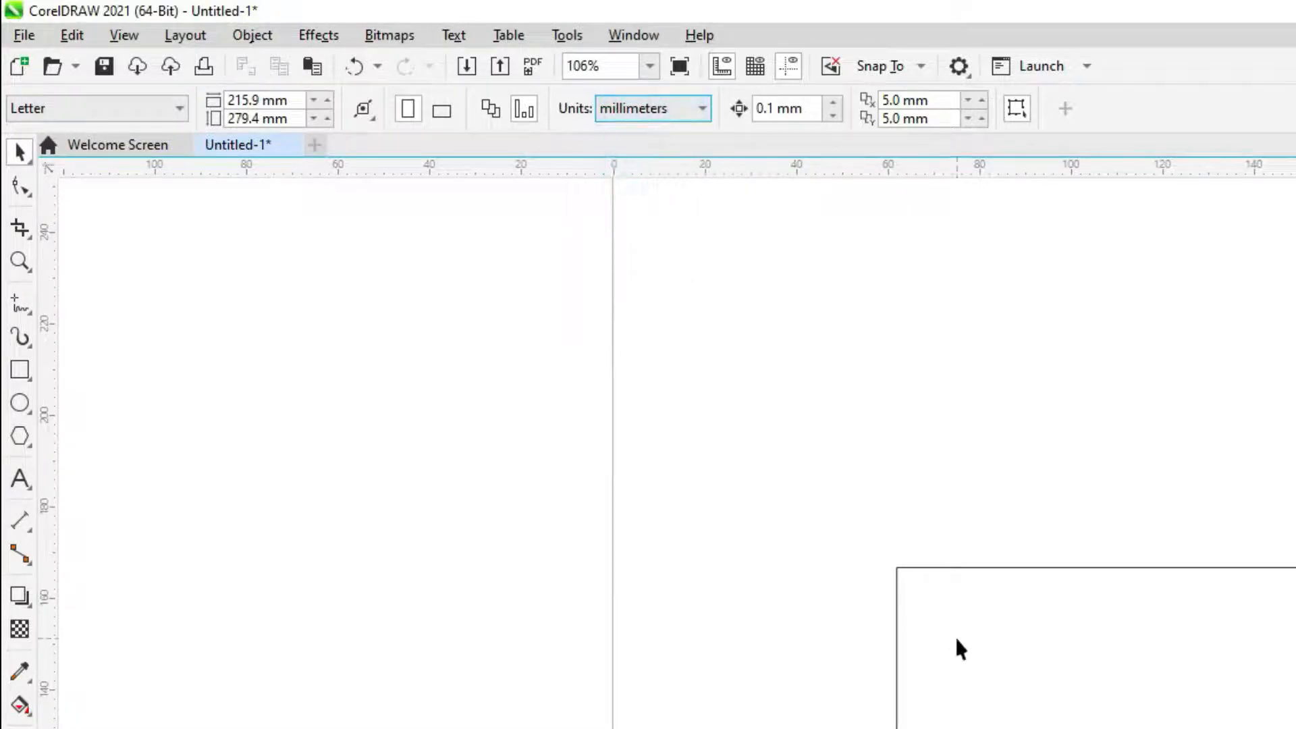
click(997, 639)
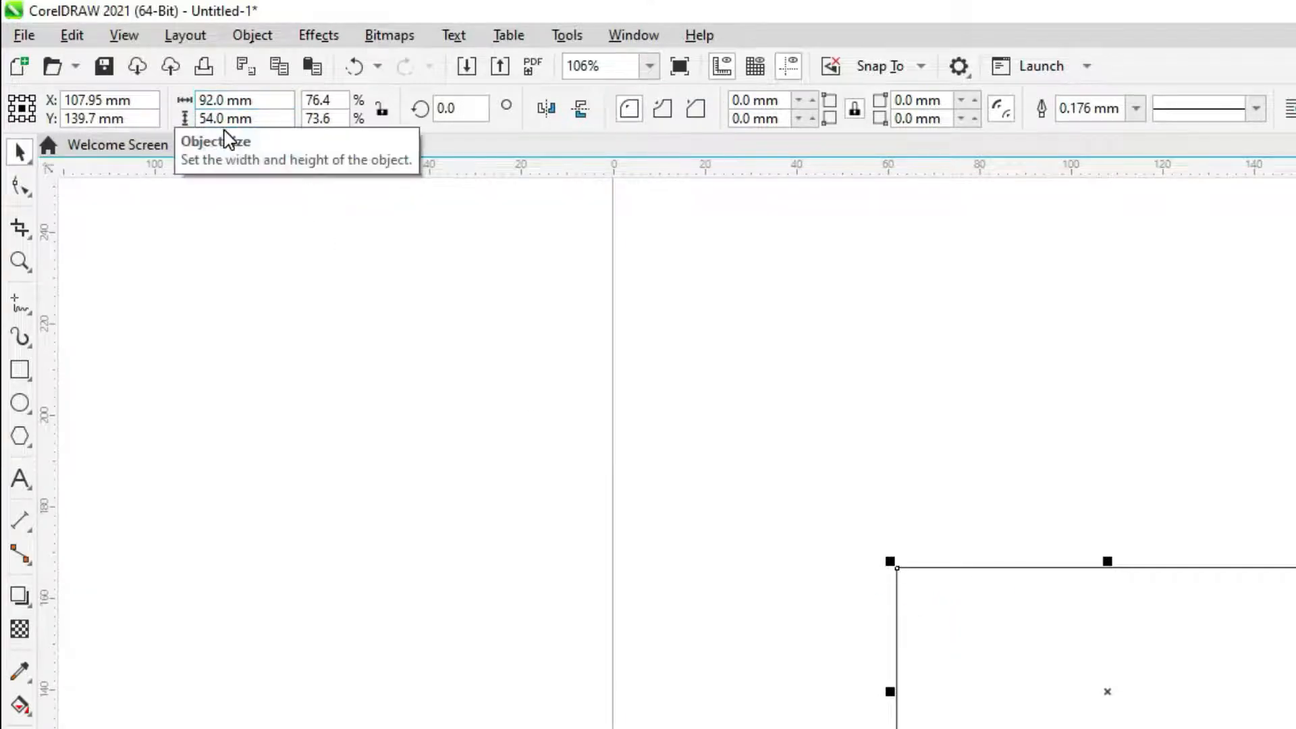
Move the rectangle aside and delete it
scroll(789, 486, down, 2)
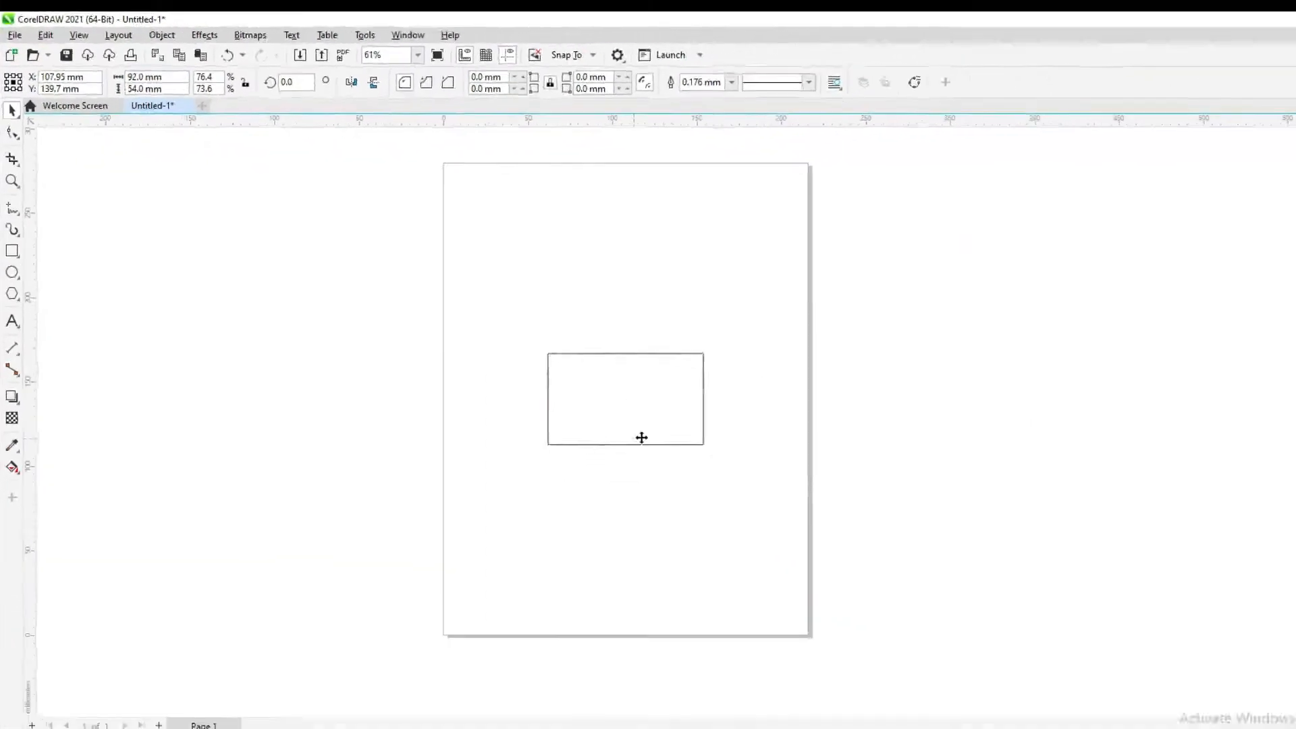
drag(974, 630, 1176, 573)
key(Delete)
Set the page width to 92 mm and the height to 54 mm
drag(171, 74, 135, 116)
text(92)
key(Tab)
text(54)
key(Return)
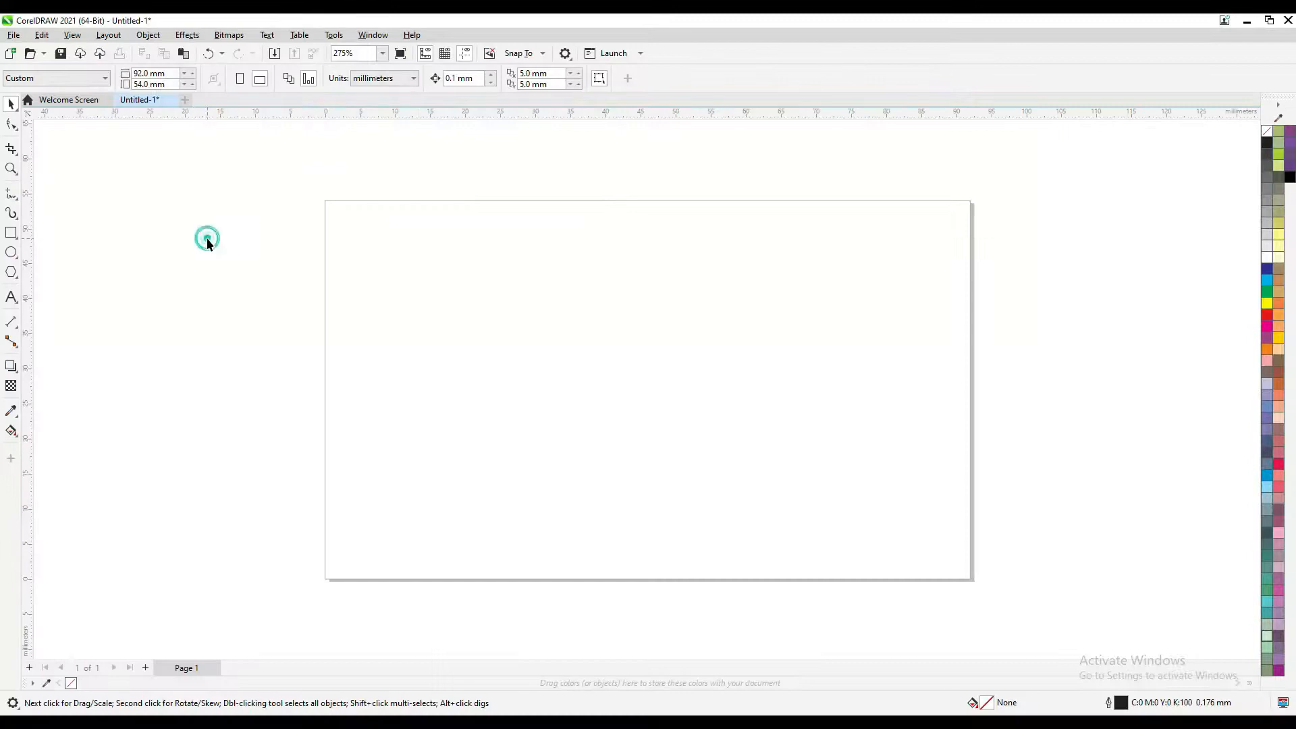
scroll(327, 344, down, 3)
scroll(318, 314, up, 2)
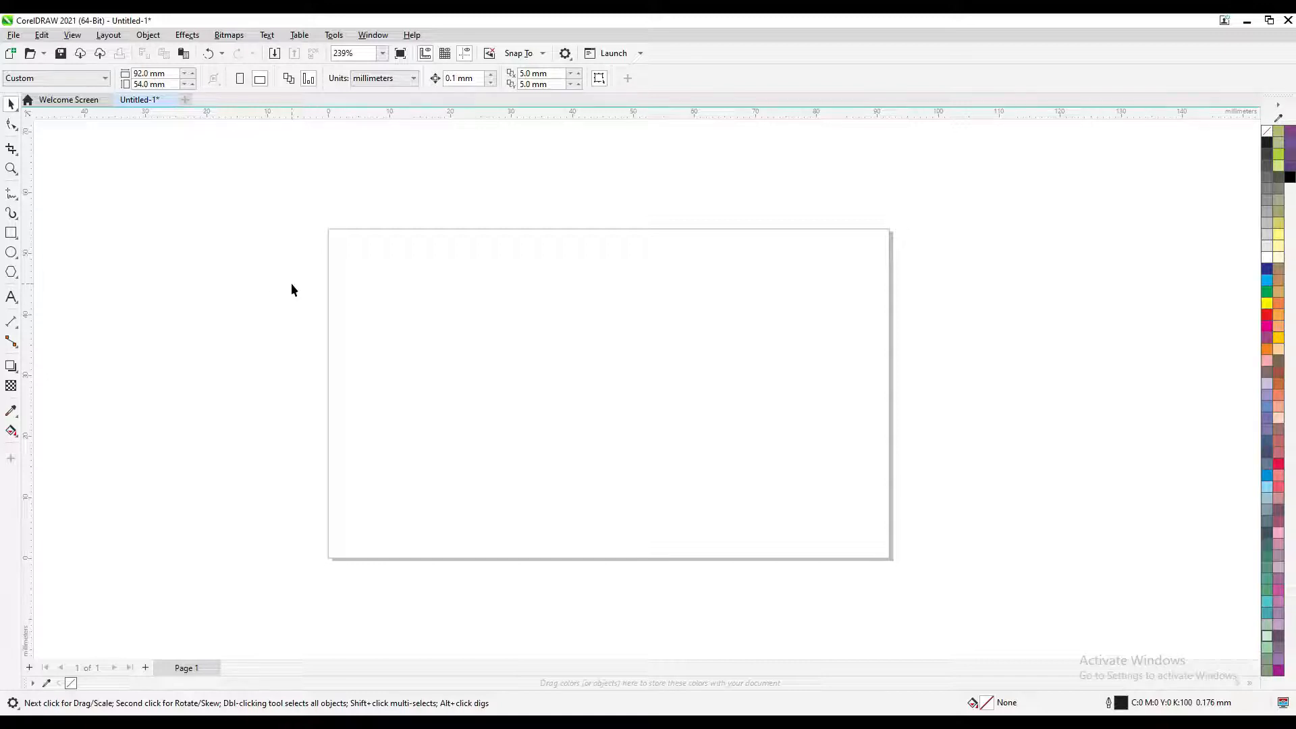
scroll(291, 289, up, 1)
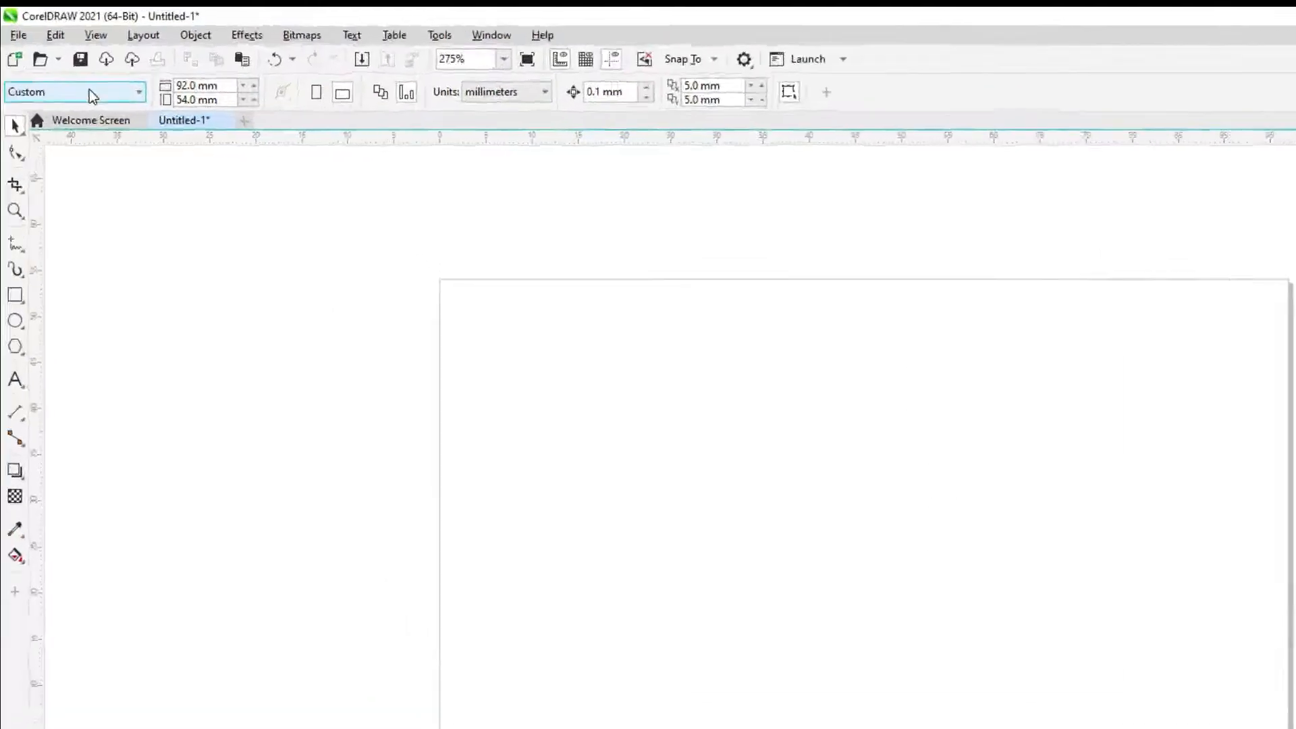
Switch the page size to A4 and draw a new rectangle on it
click(81, 78)
click(47, 121)
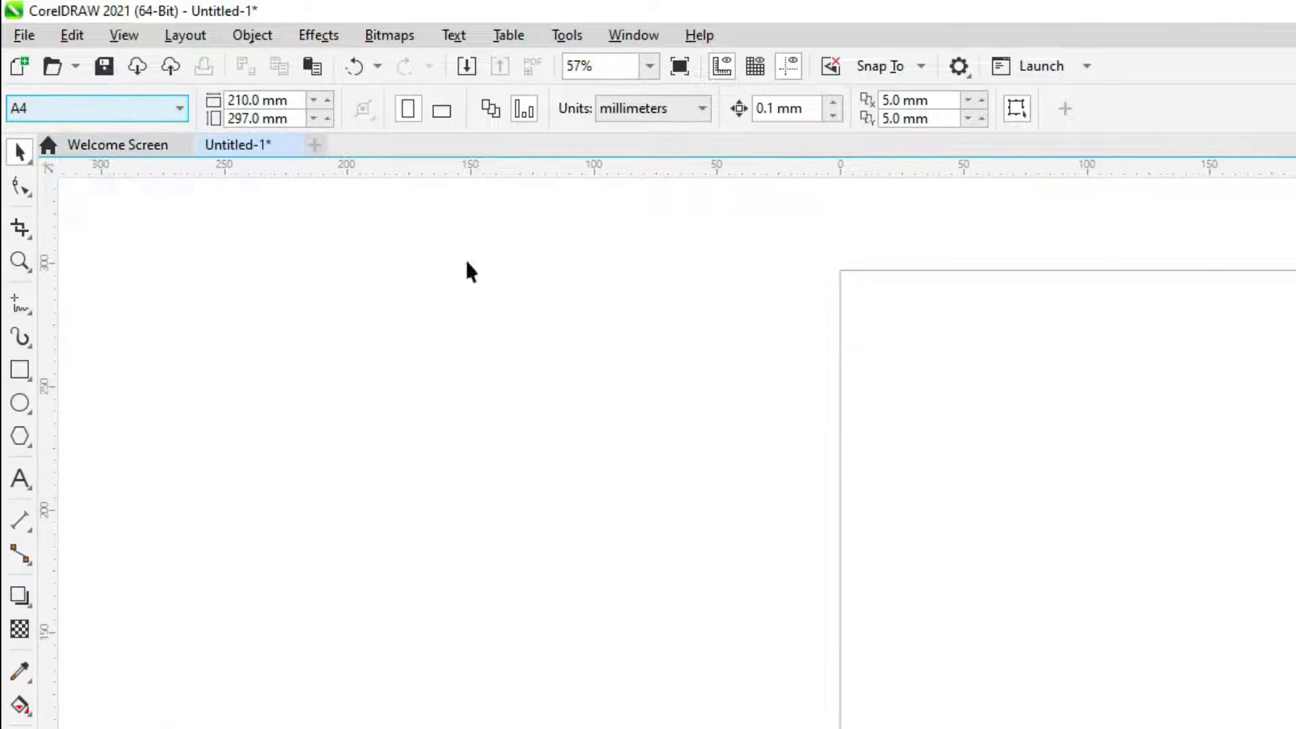
click(27, 368)
drag(972, 516, 1229, 671)
Resize the rectangle to 92 × 54 mm
scroll(1150, 494, up, 1)
scroll(1150, 500, up, 1)
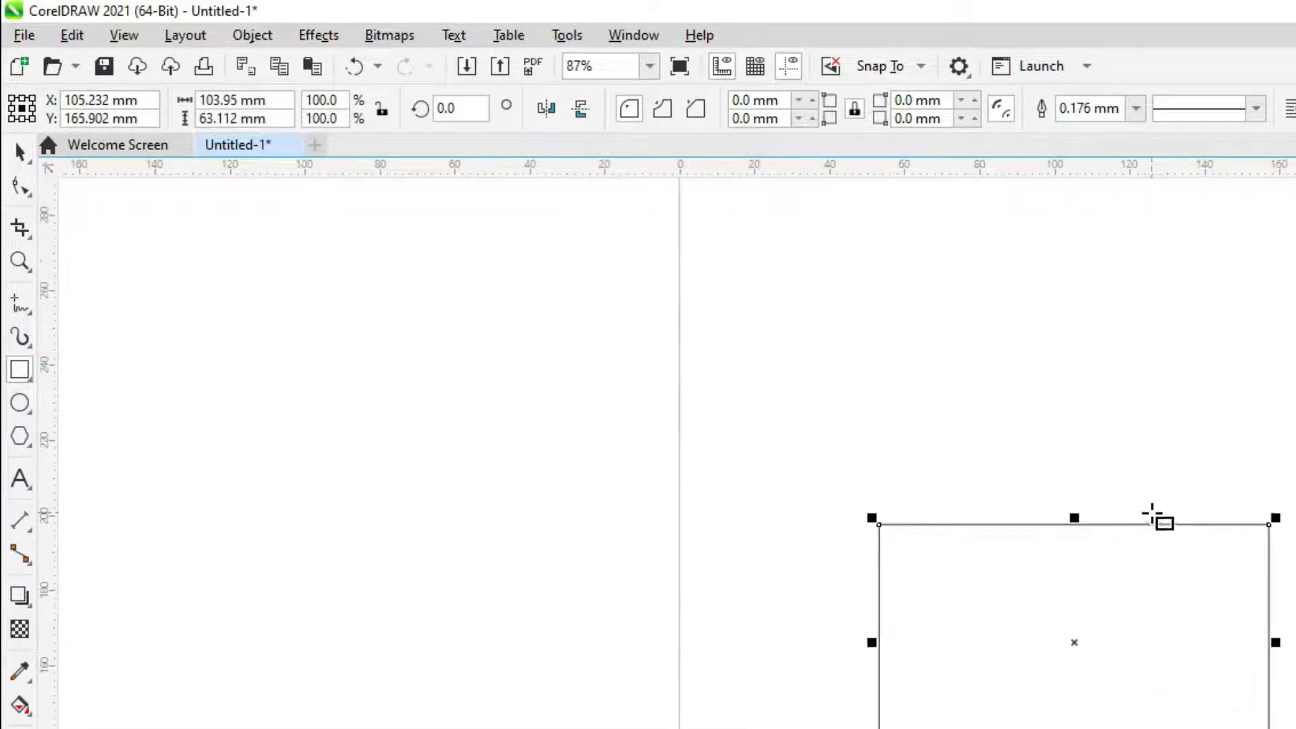
click(270, 102)
drag(282, 101, 138, 100)
text(92)
key(Tab)
text(54)
key(Return)
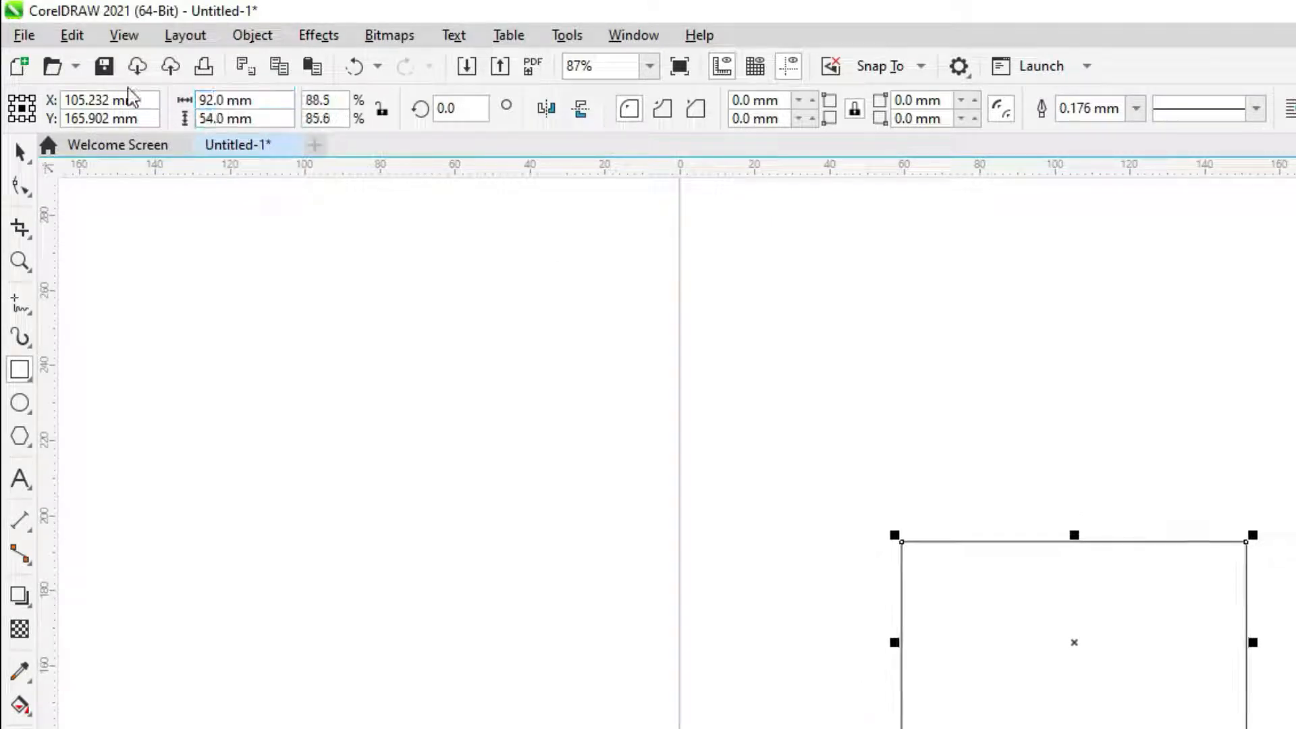
scroll(1134, 634, up, 2)
scroll(1015, 598, up, 1)
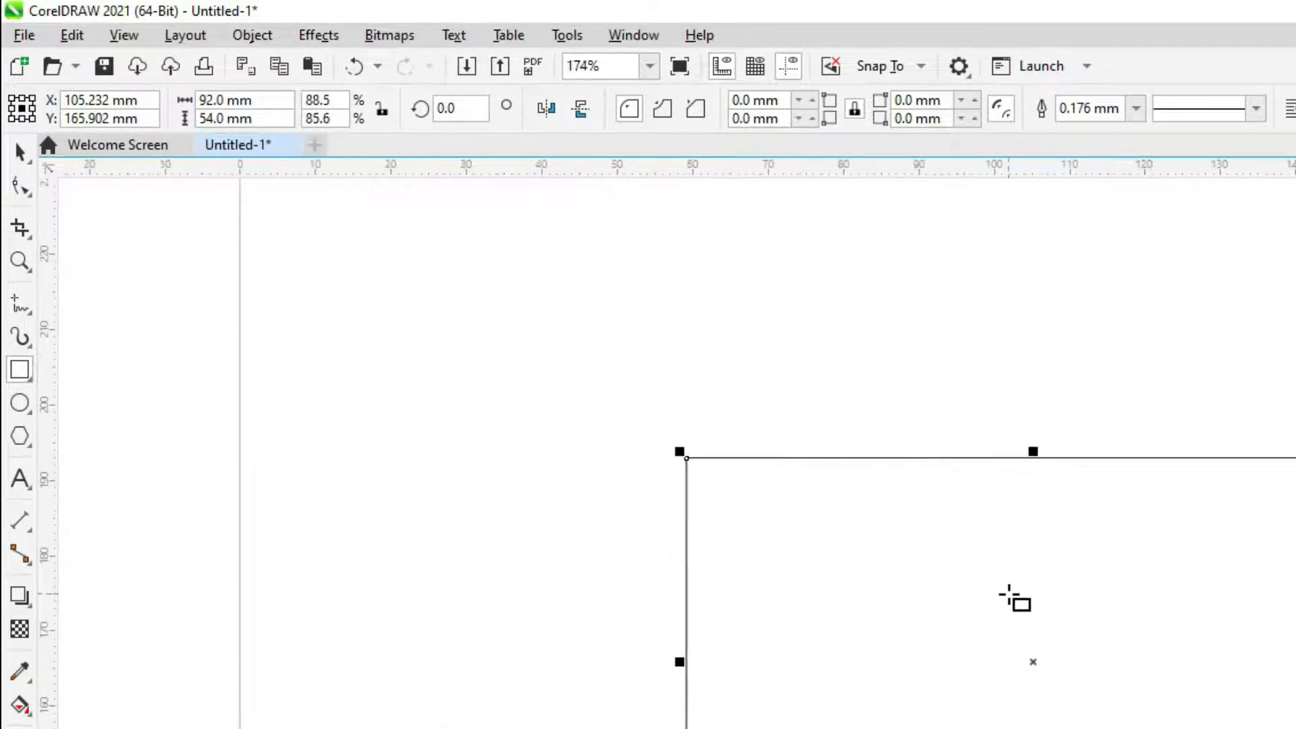
click(11, 104)
Type the person's name inside the card and move it toward the top-left corner
click(12, 297)
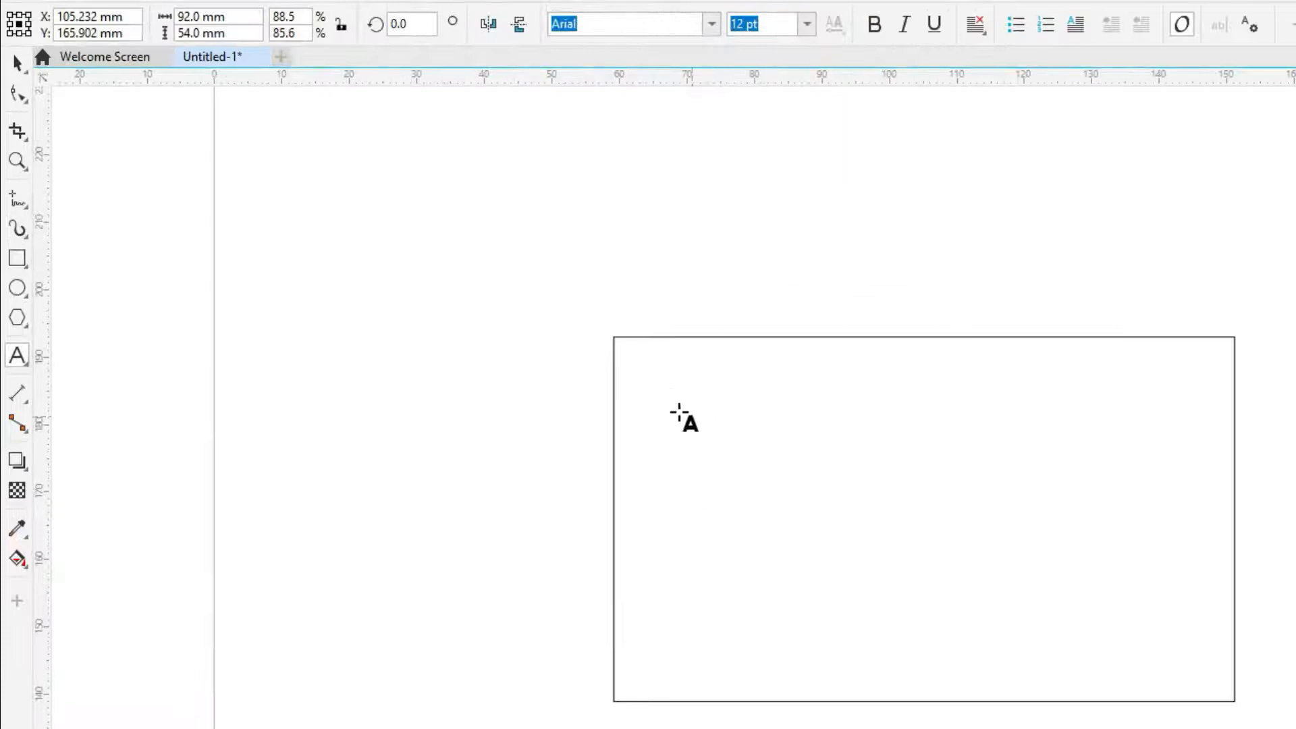
click(666, 389)
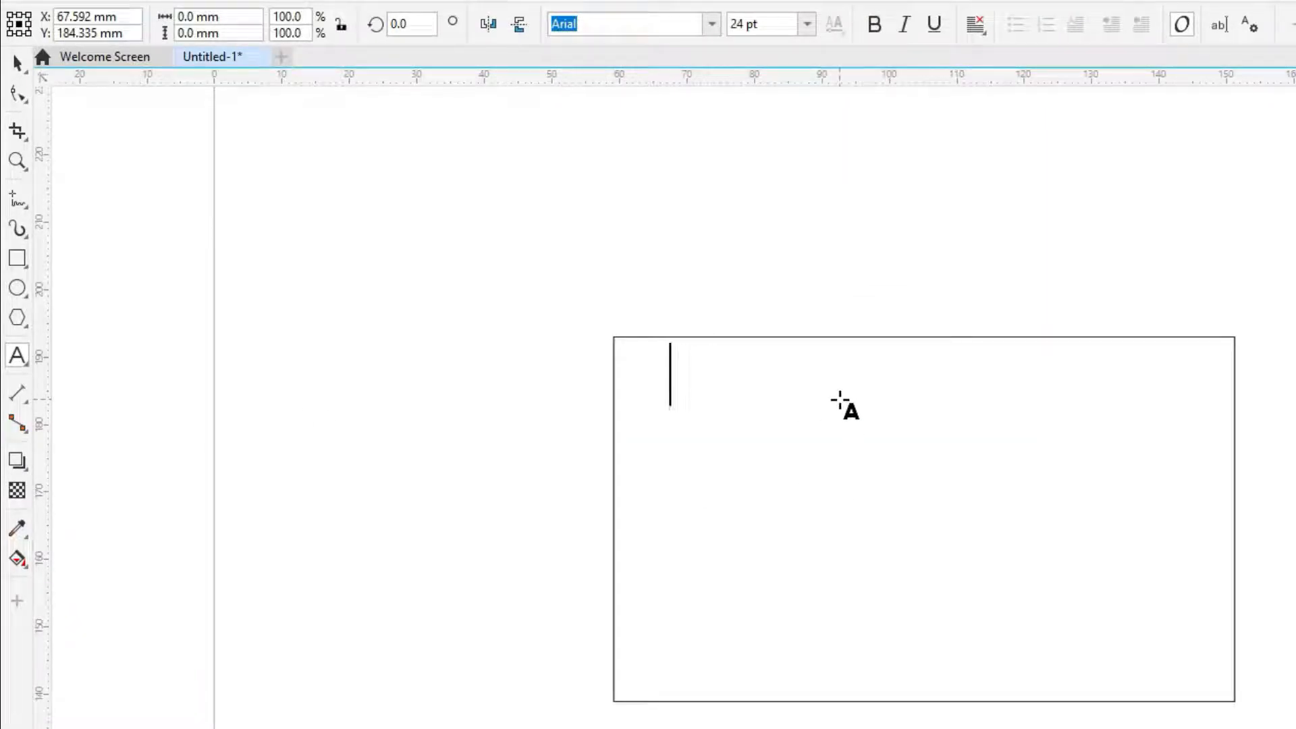
text(Mohamme)
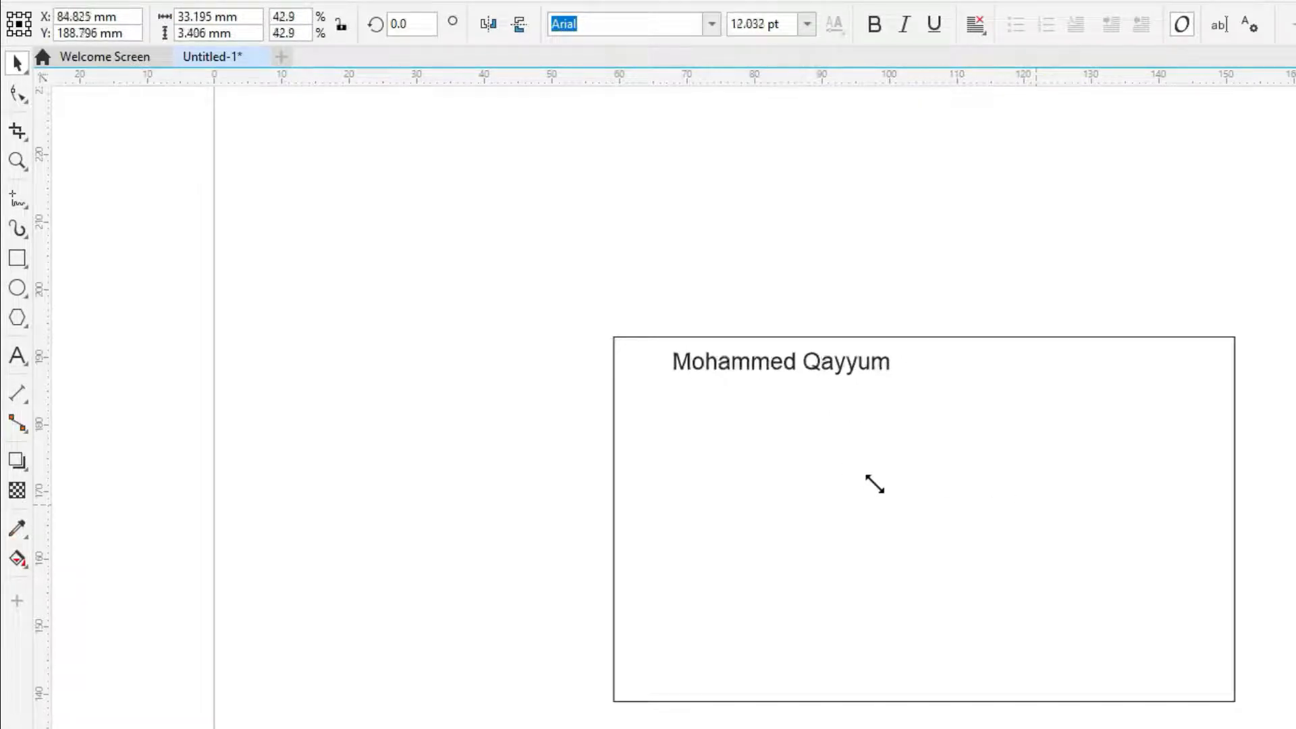
drag(873, 484, 968, 497)
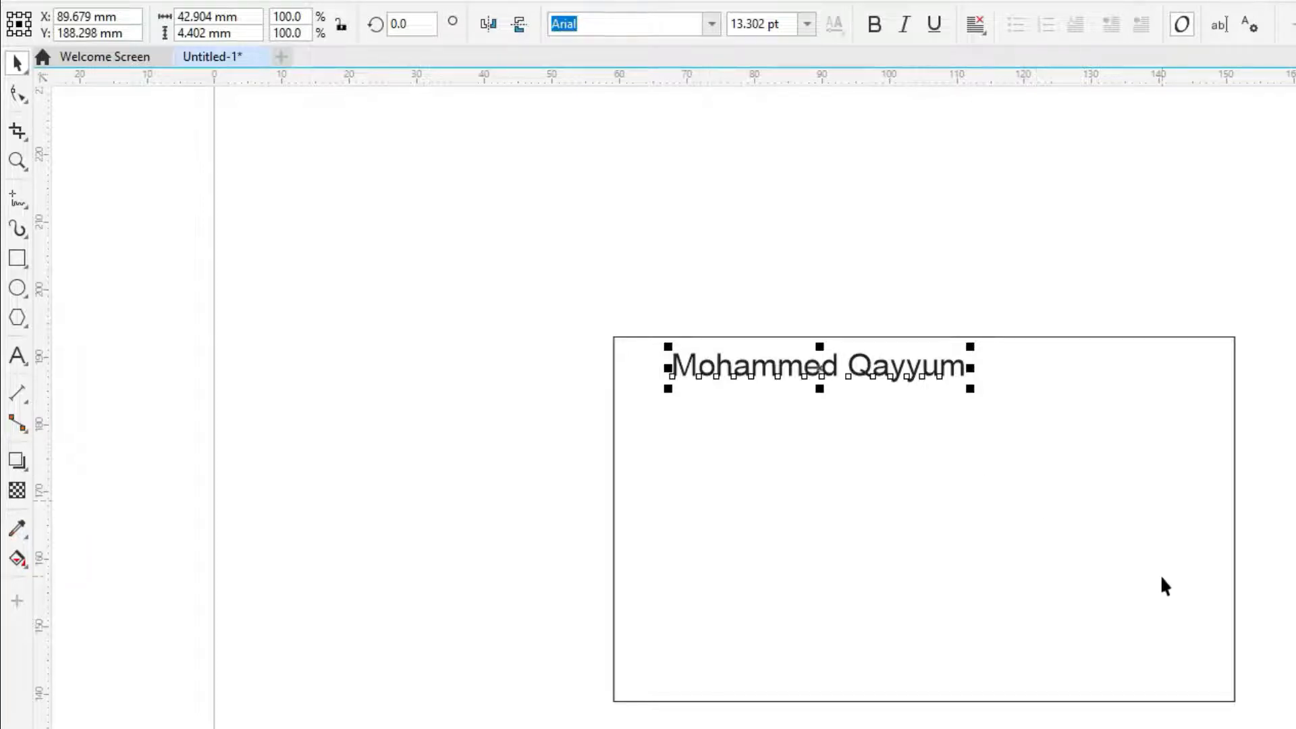
drag(795, 369, 771, 380)
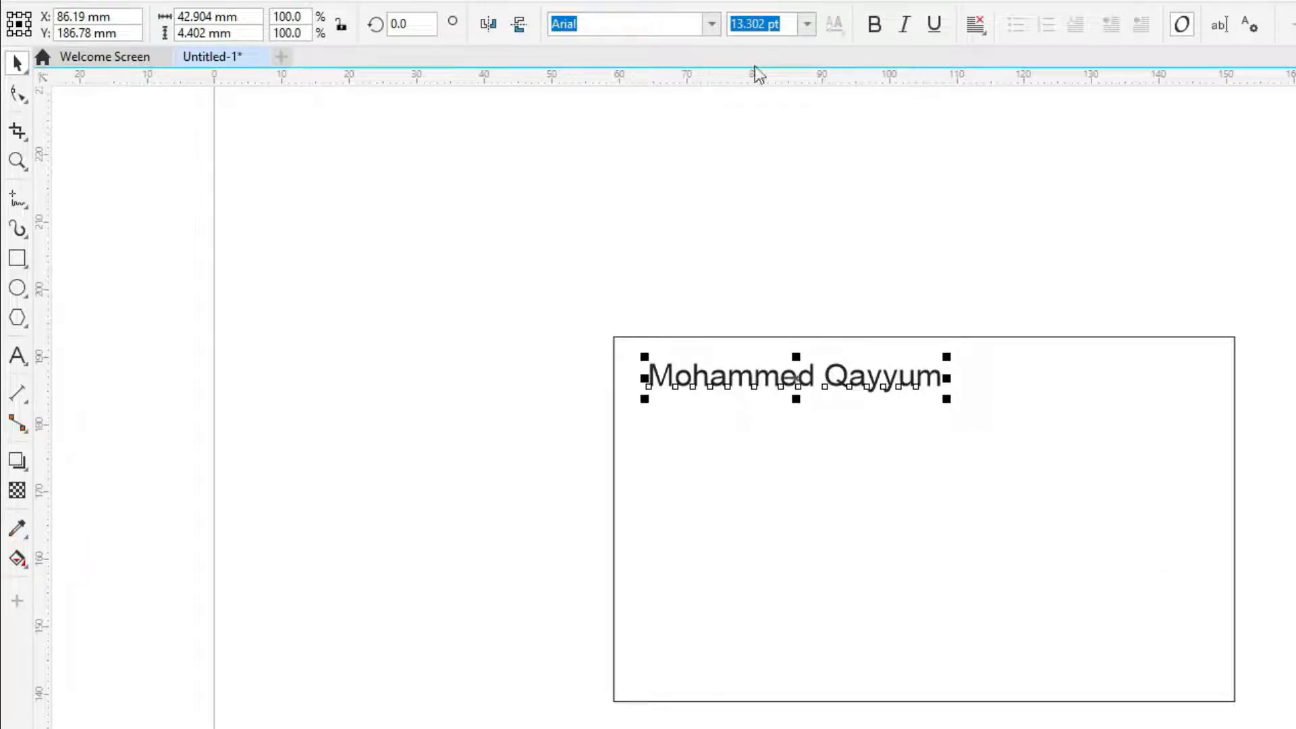
Set the name text's Arial font size to 9 pt, trying 5 pt first
click(808, 25)
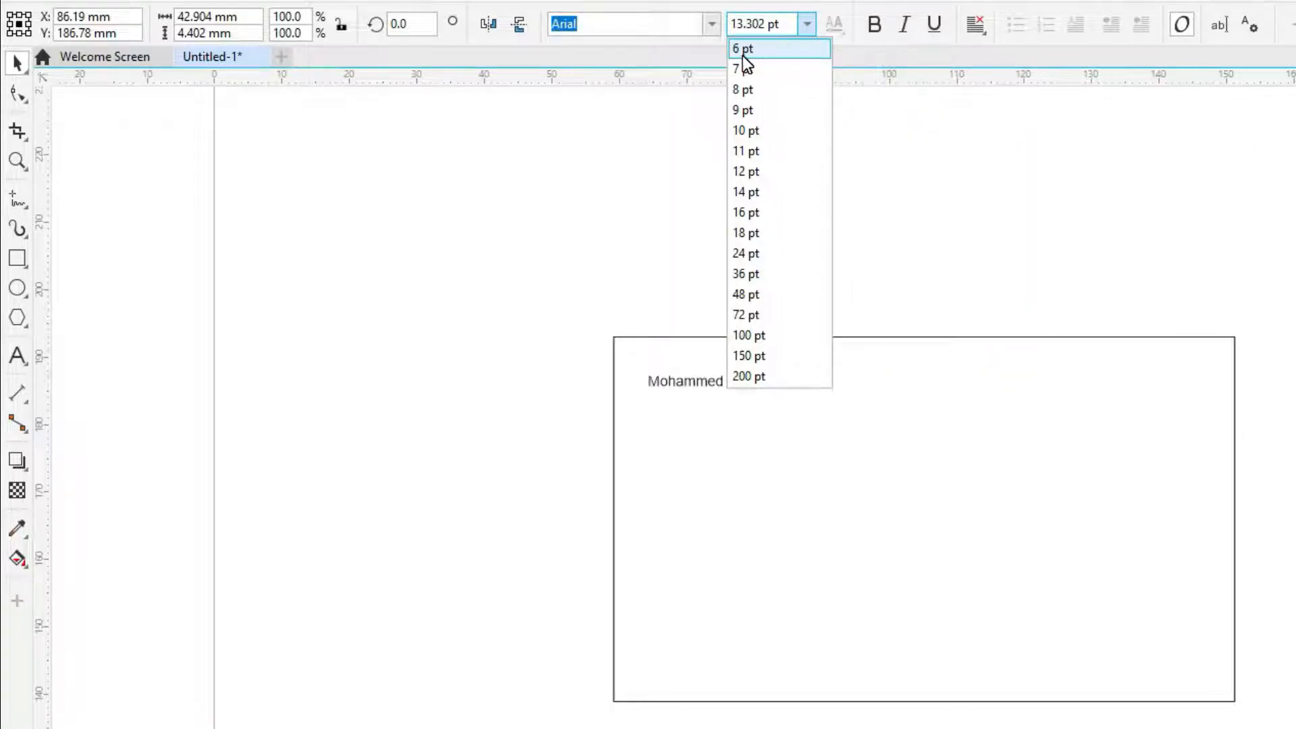
double_click(751, 27)
text(5)
key(Return)
drag(382, 254, 928, 453)
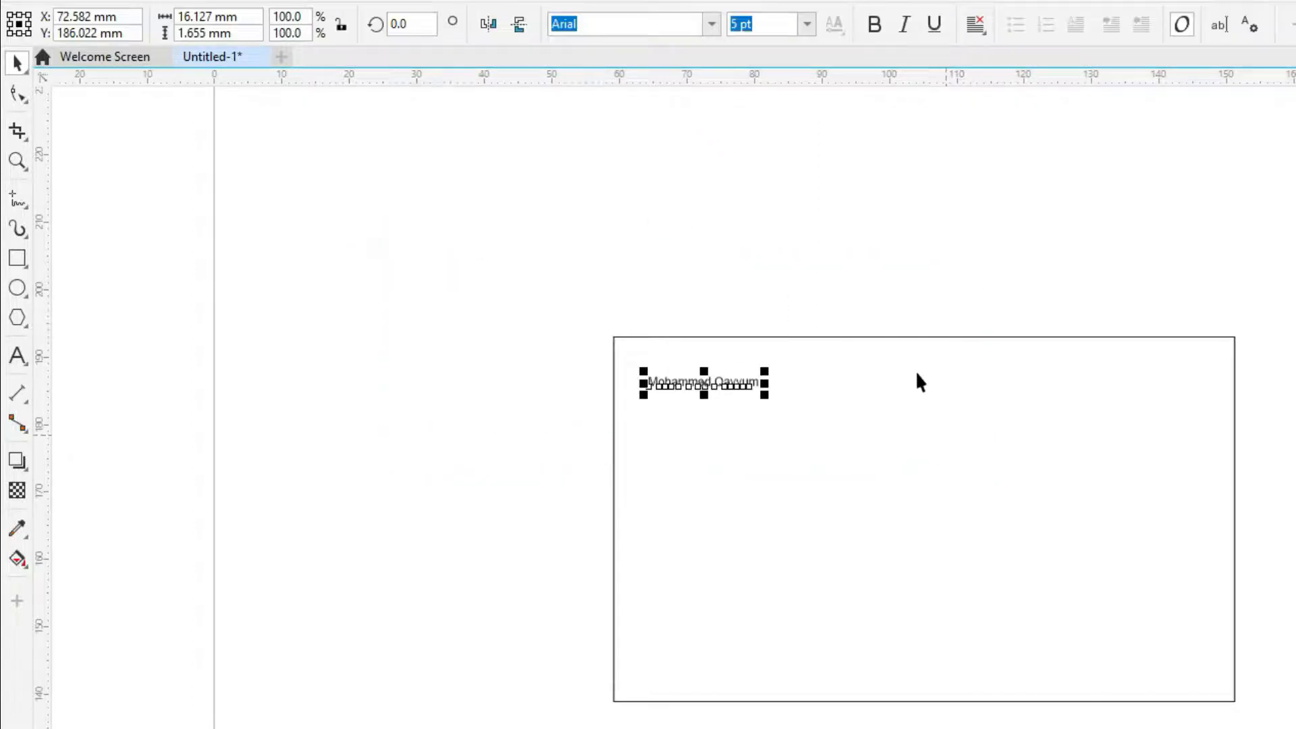
text(9)
key(Return)
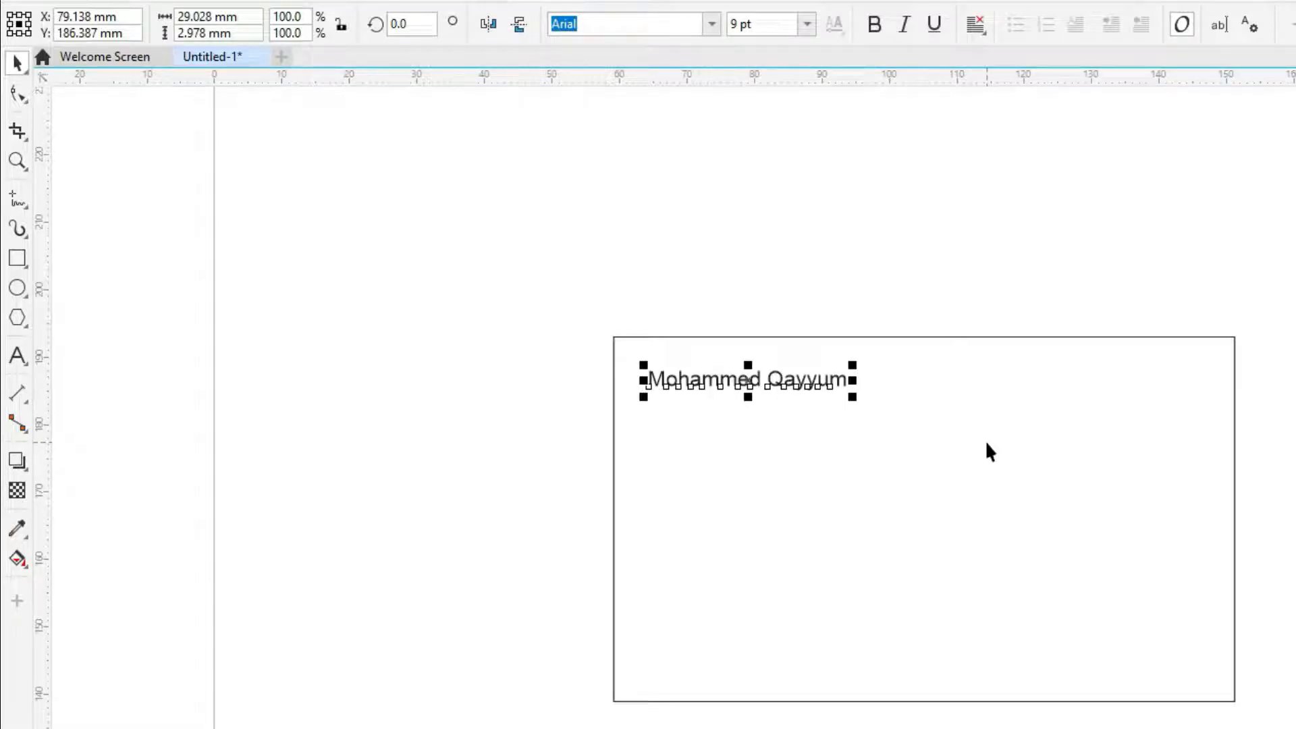
click(909, 296)
drag(585, 302, 985, 486)
click(18, 355)
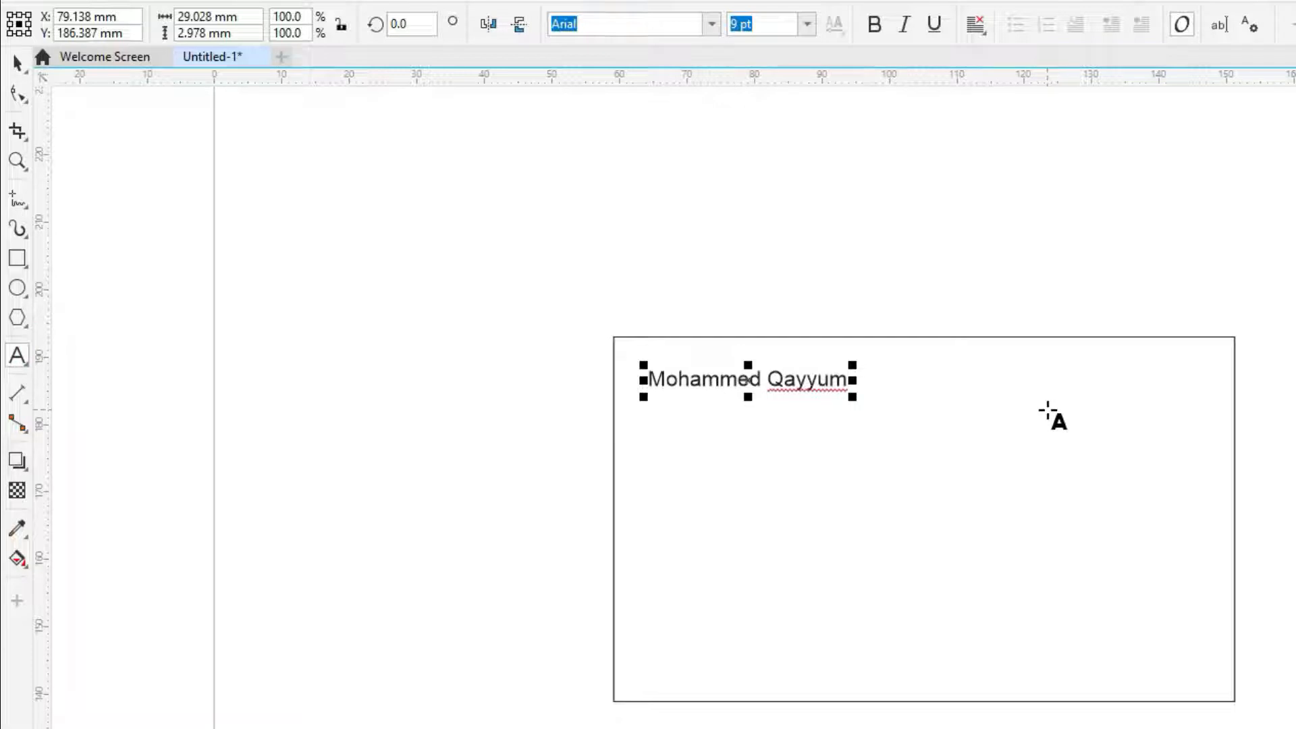
Add a 'Phone:' text line in Arial near the card's top-right
click(1023, 382)
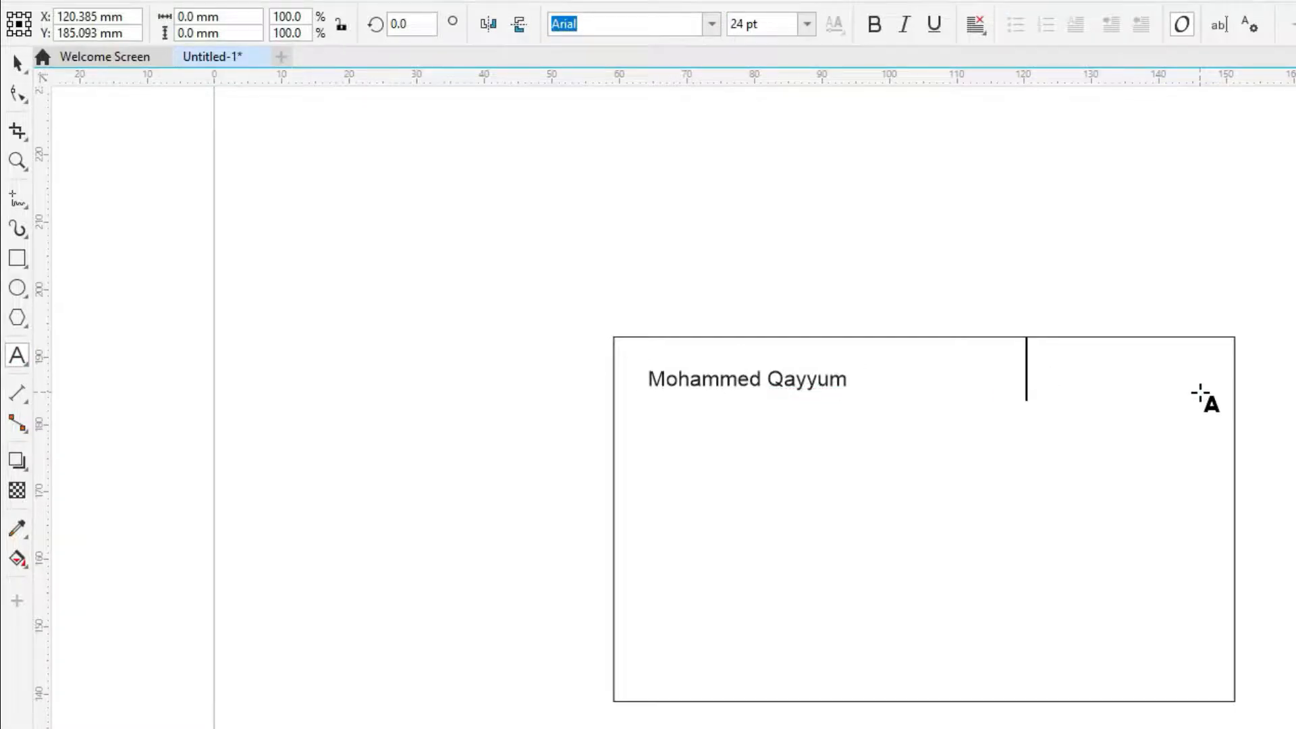
text(Mo)
key(BackSpace)
key(BackSpace)
text(Phone)
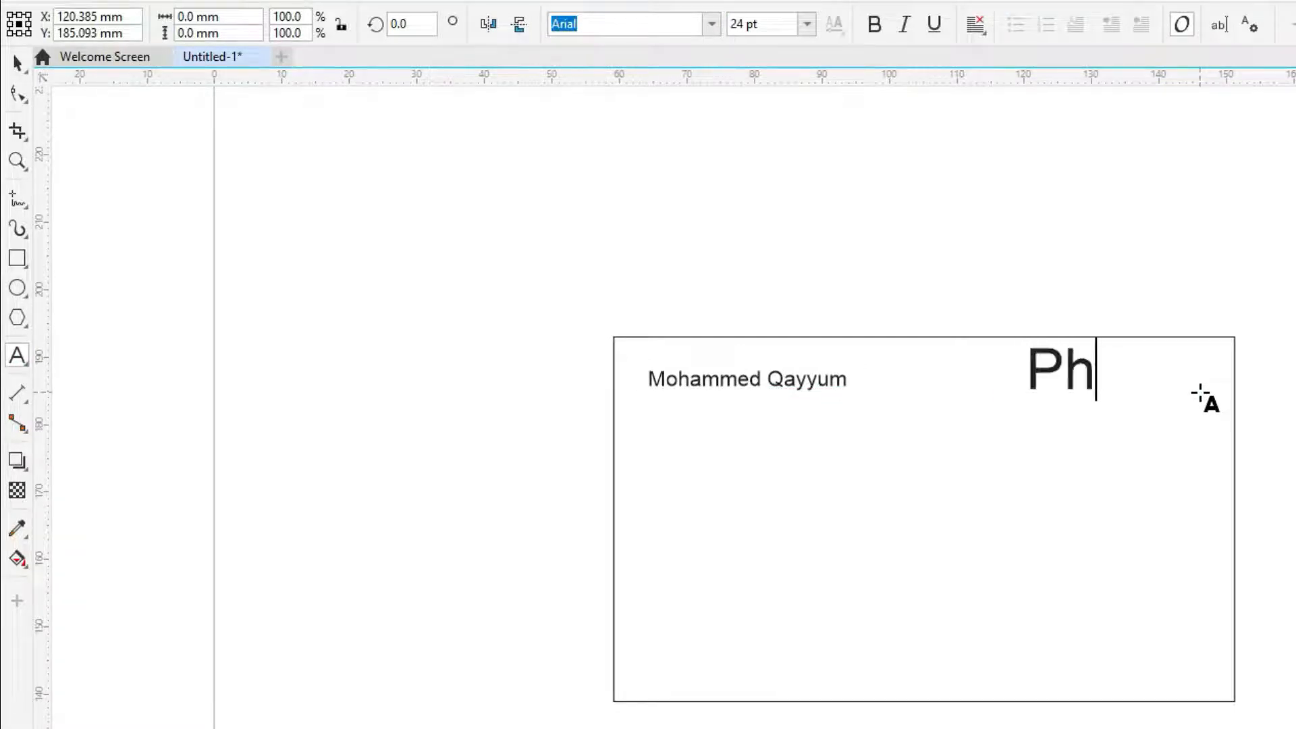
text(: 9999999999)
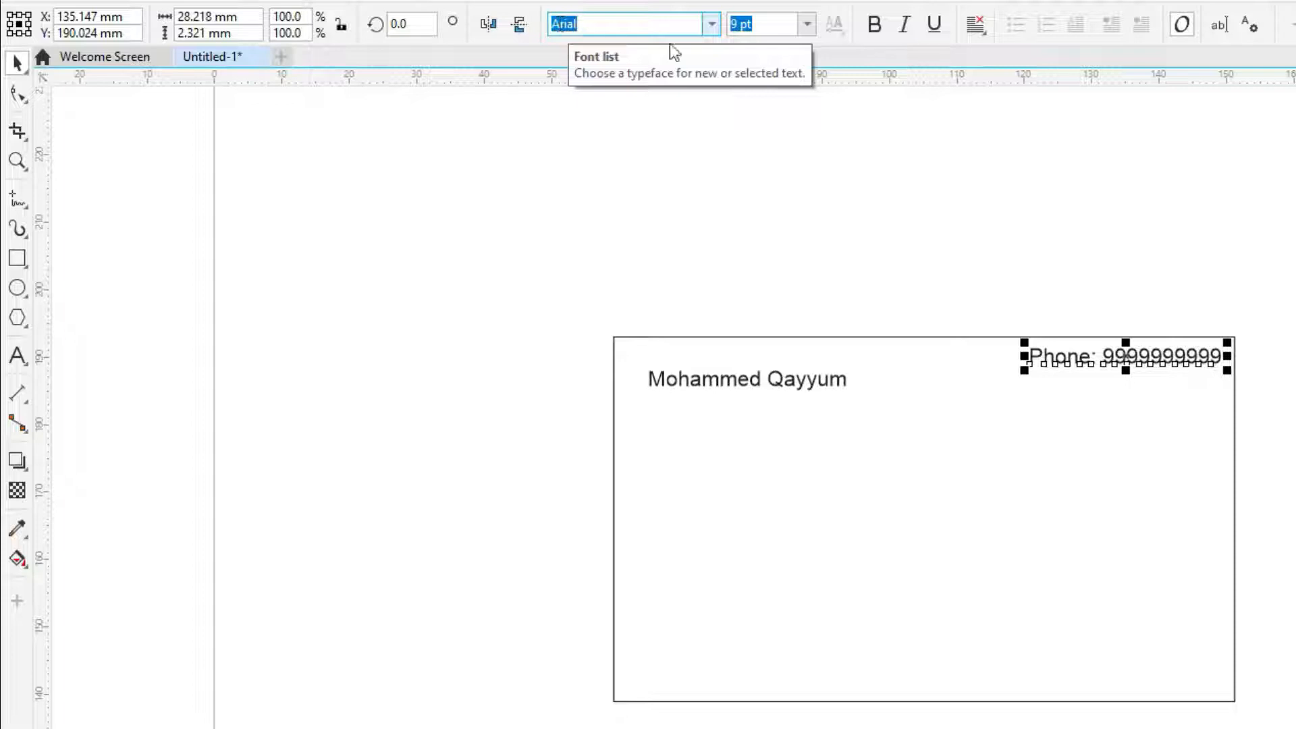
click(711, 24)
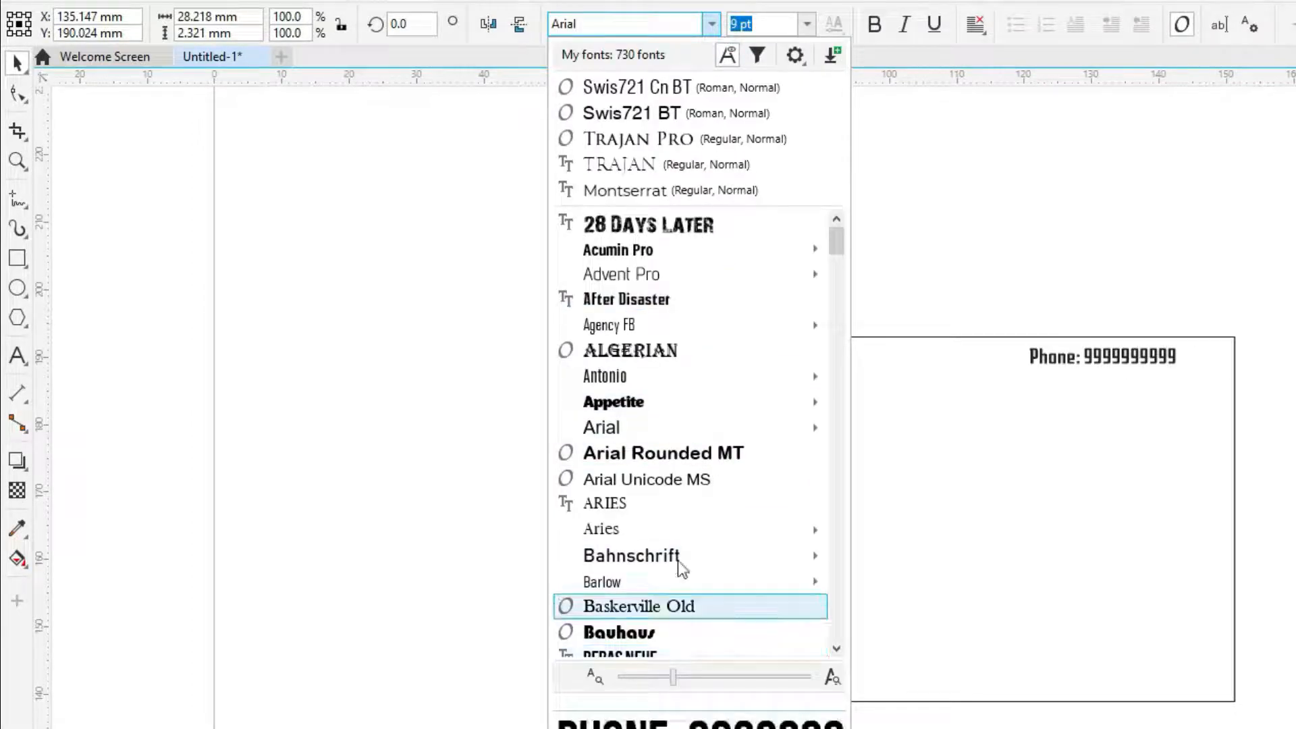
click(711, 24)
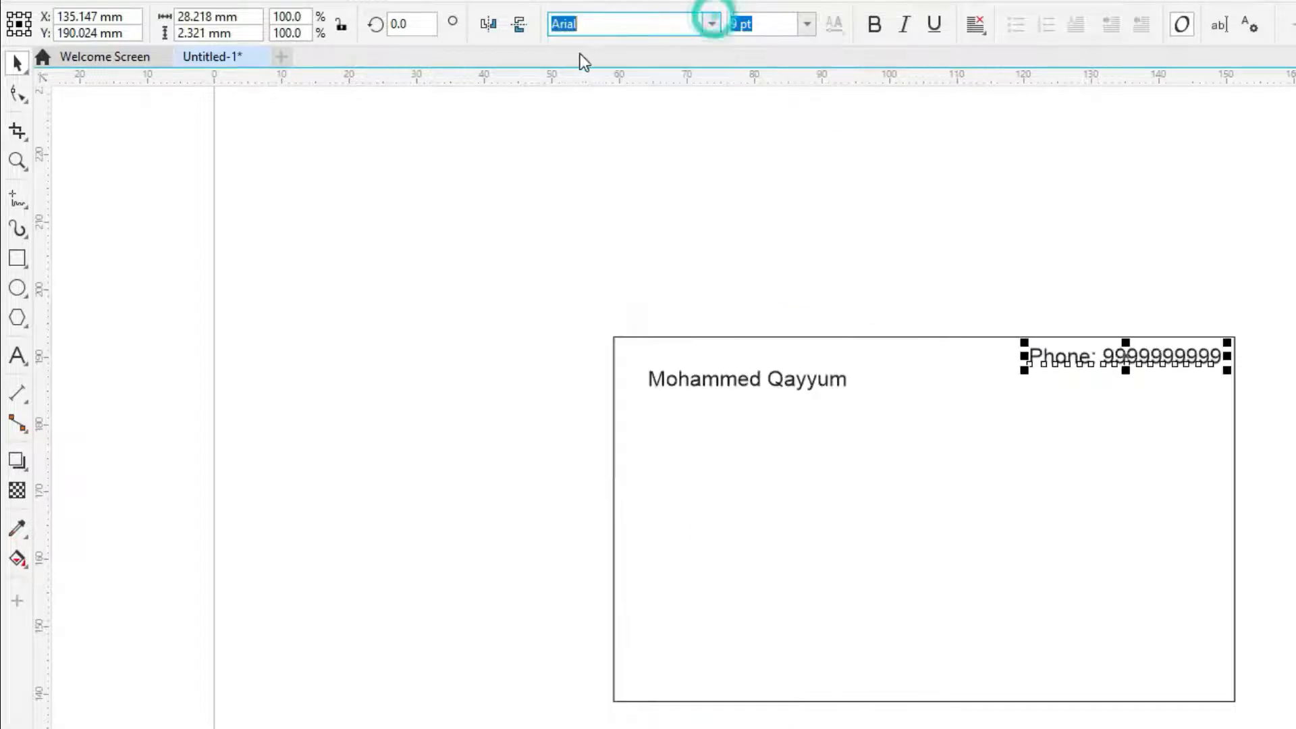
Move the phone line into the top-right corner and raise the name to match its height
click(1007, 228)
drag(1293, 304, 952, 420)
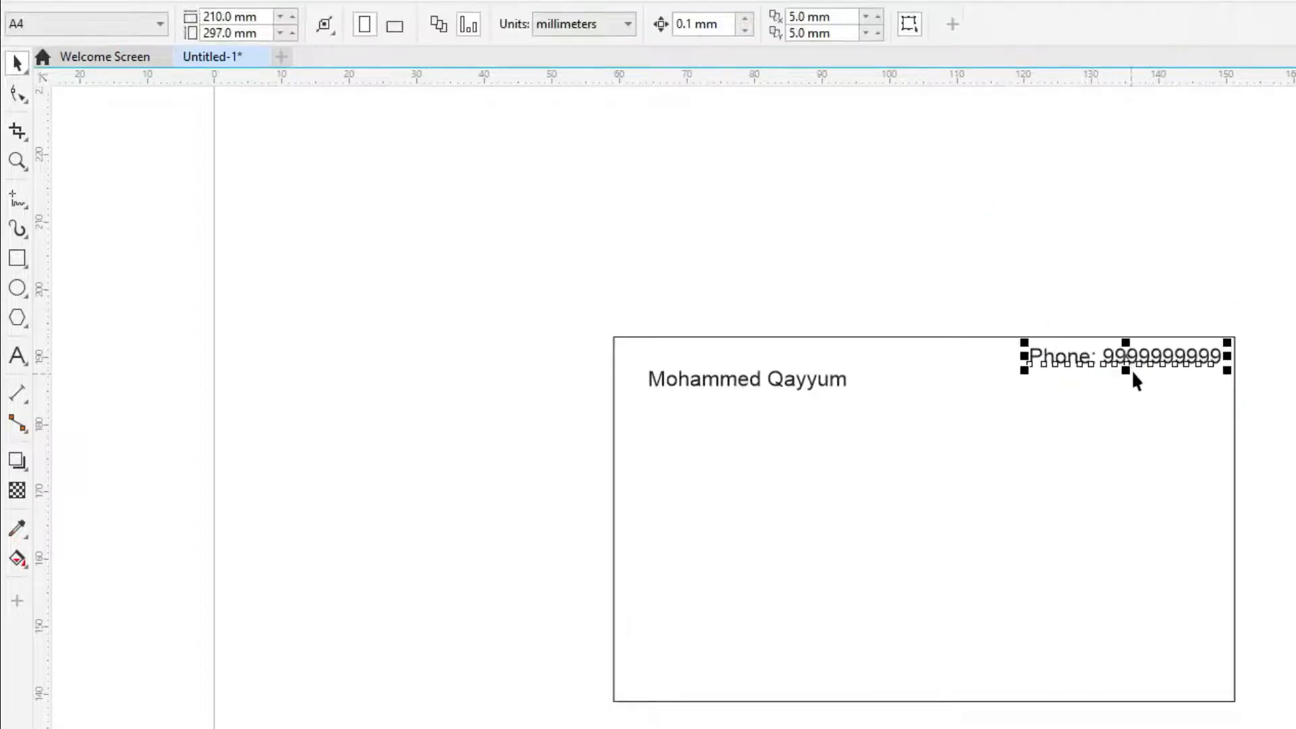
drag(1131, 375, 1133, 371)
drag(824, 382, 817, 370)
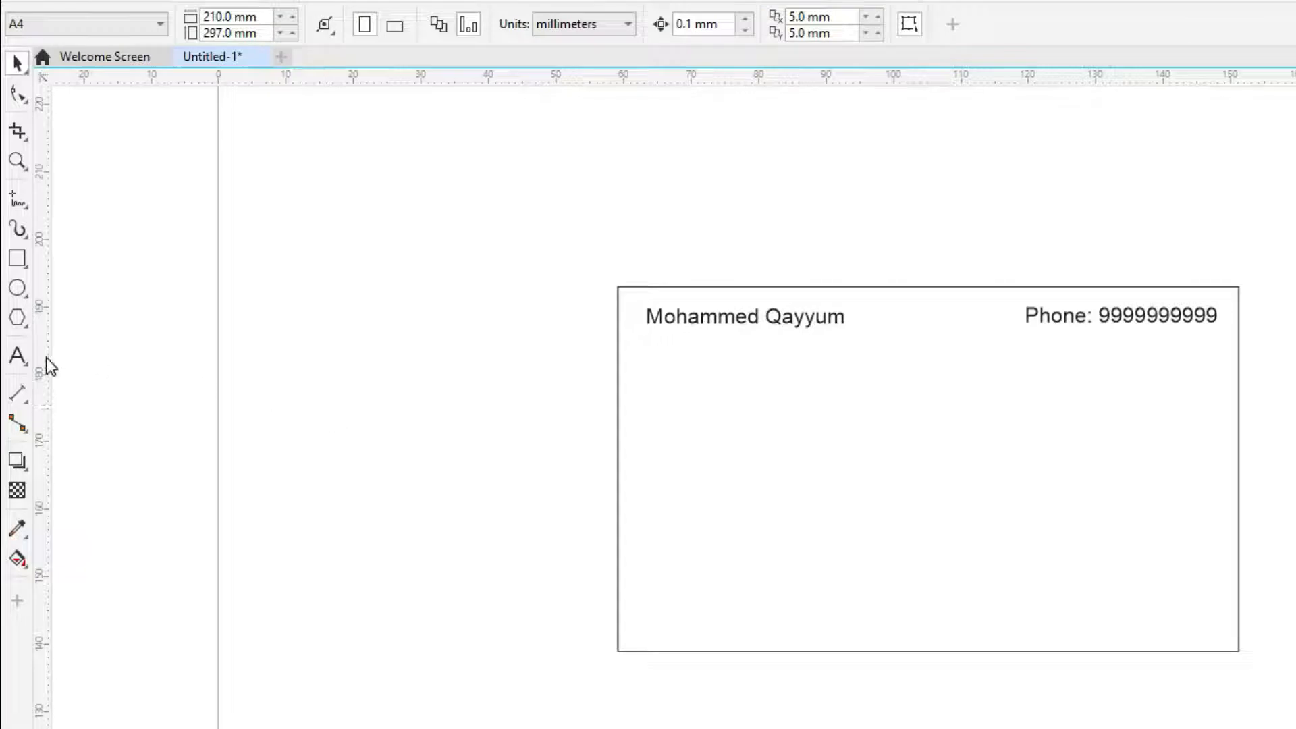
click(17, 356)
click(809, 442)
text(asfasdfs)
key(ctrl+space)
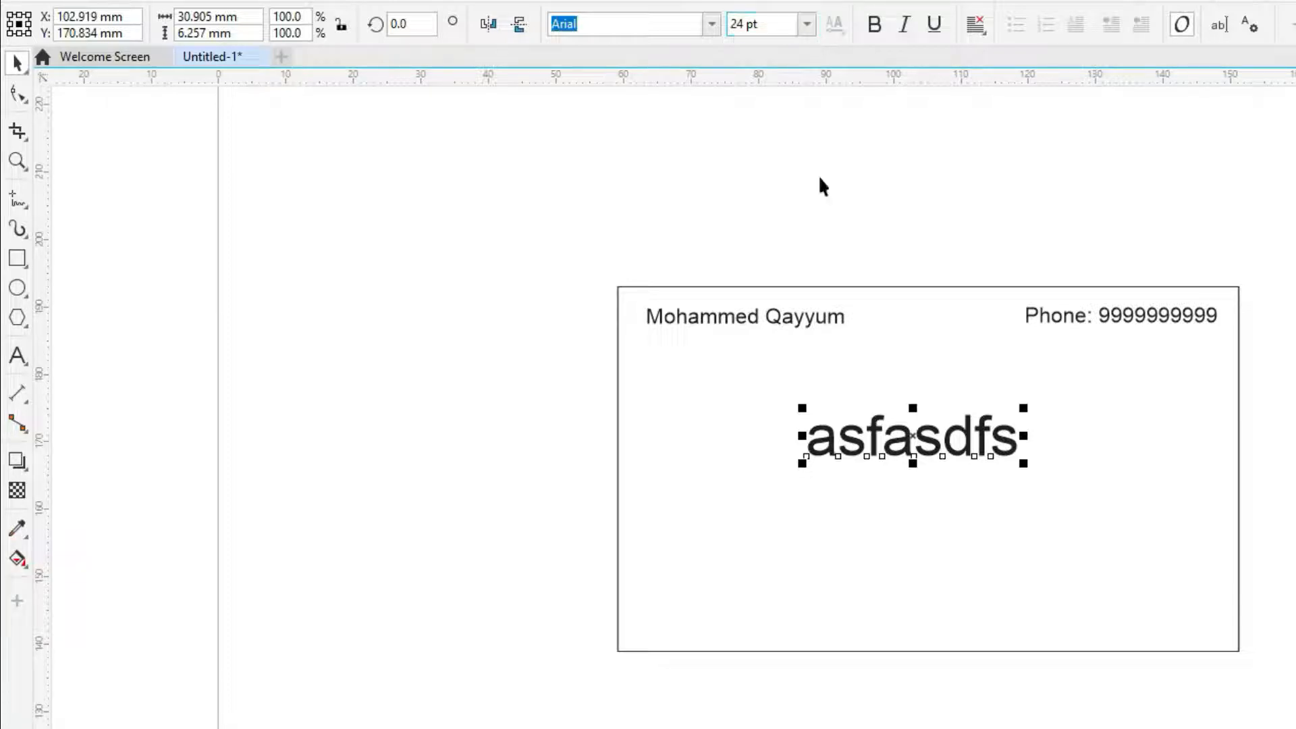
click(851, 248)
click(937, 448)
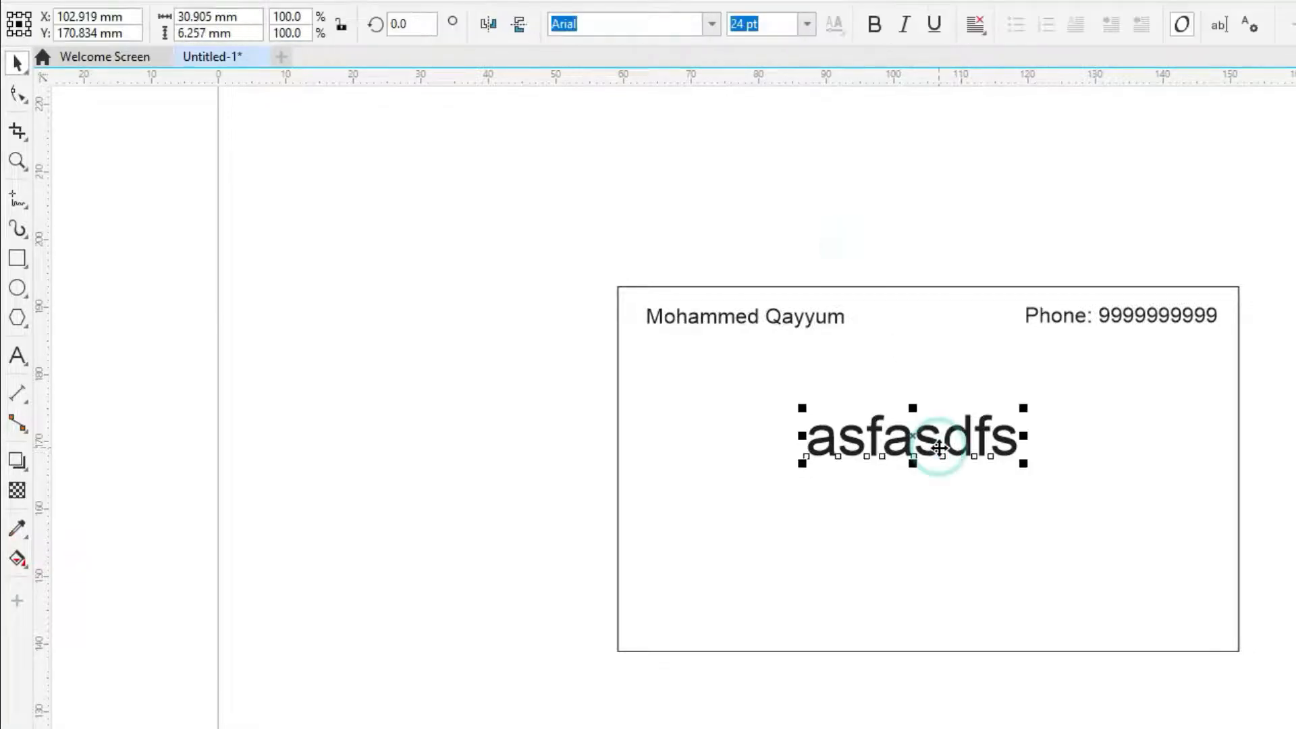
key(Delete)
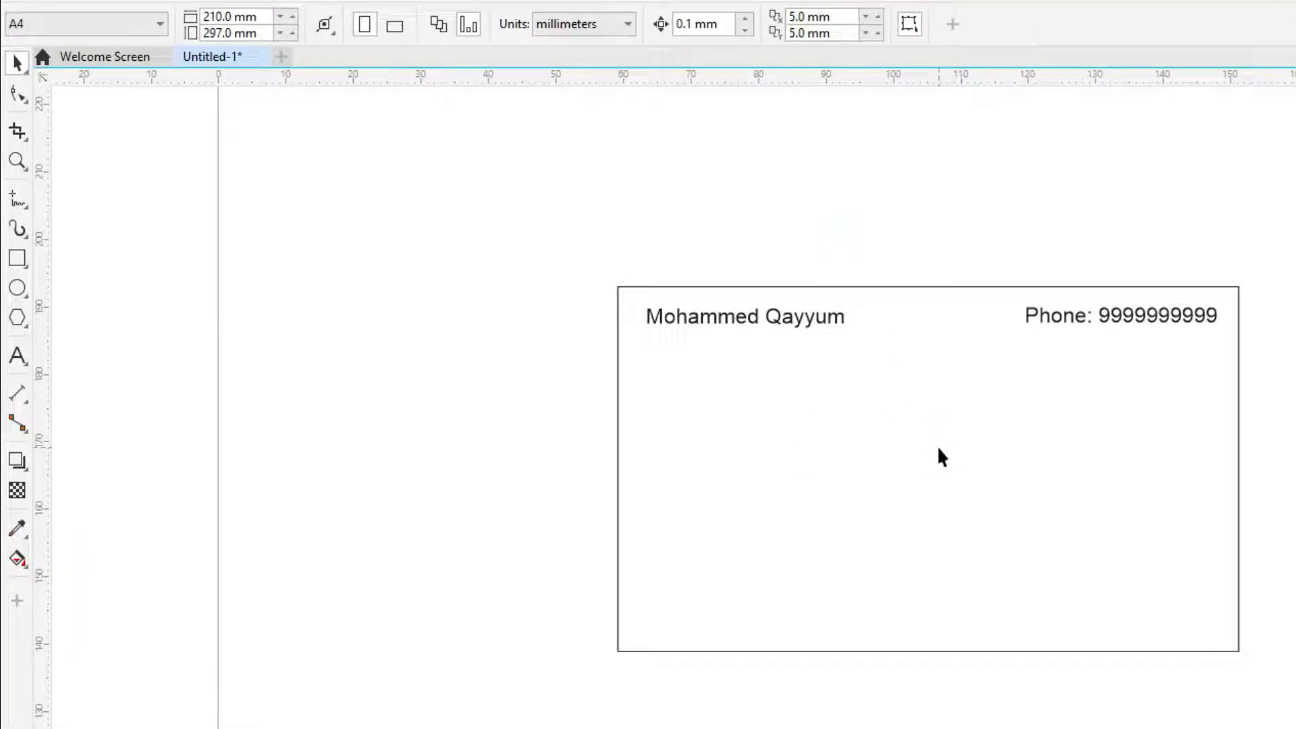
click(808, 323)
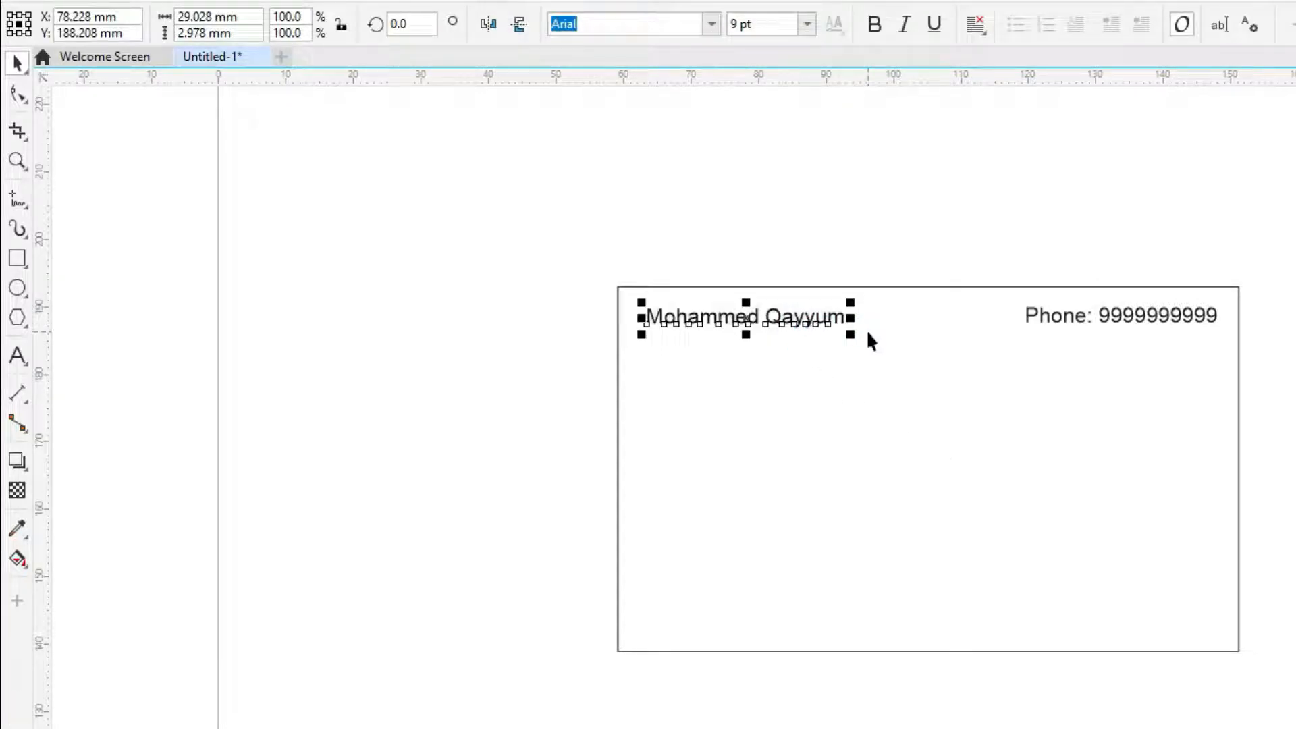
drag(828, 322, 1007, 469)
key(Delete)
click(824, 326)
ctrl+click(826, 324)
drag(781, 314, 817, 405)
Retype the copied text as 'M.Q. Timber Depot & Saw Mill' and duplicate it just below
key(Escape)
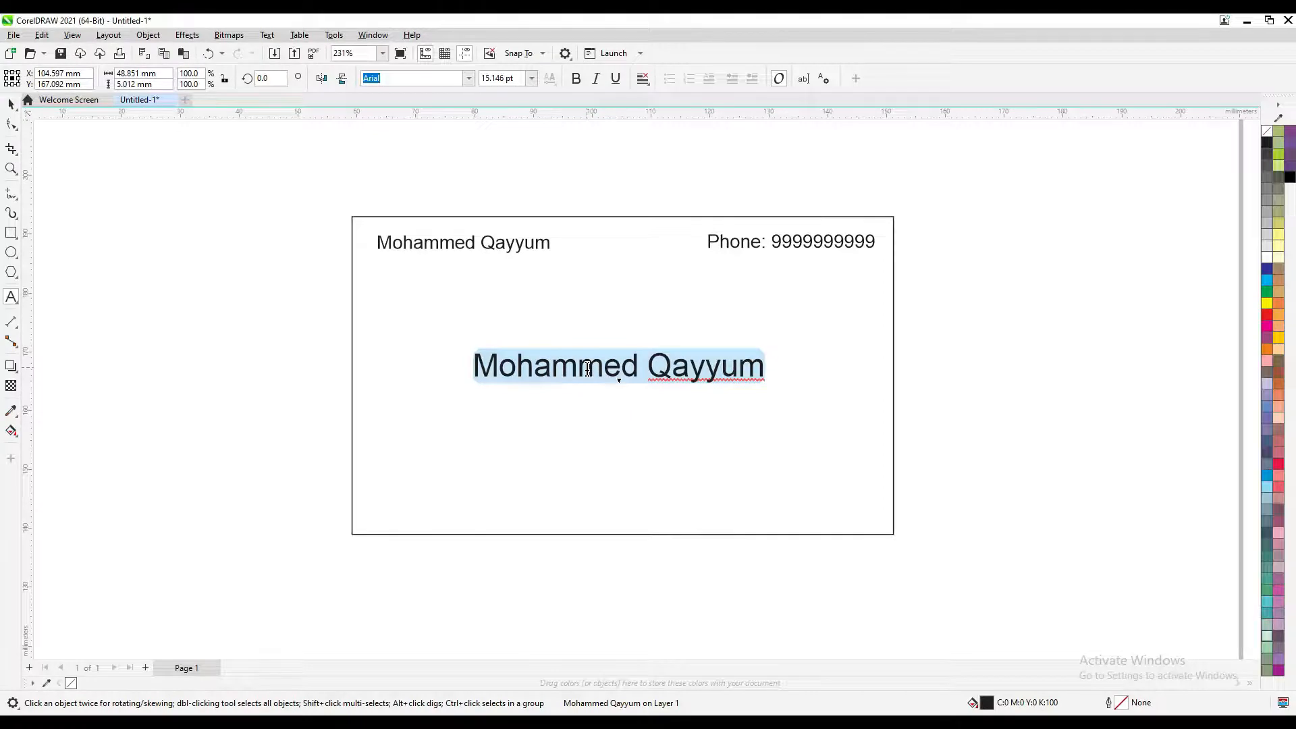
text(M.Q)
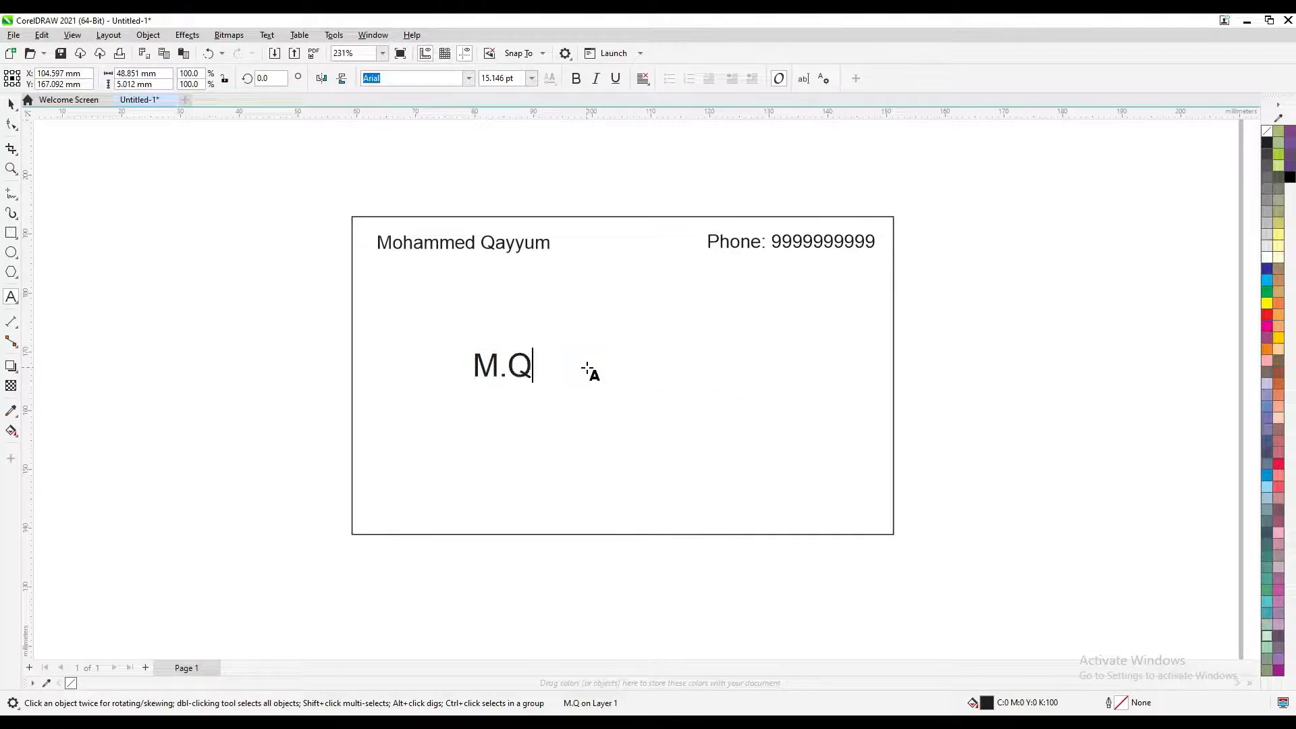
text(. Timber)
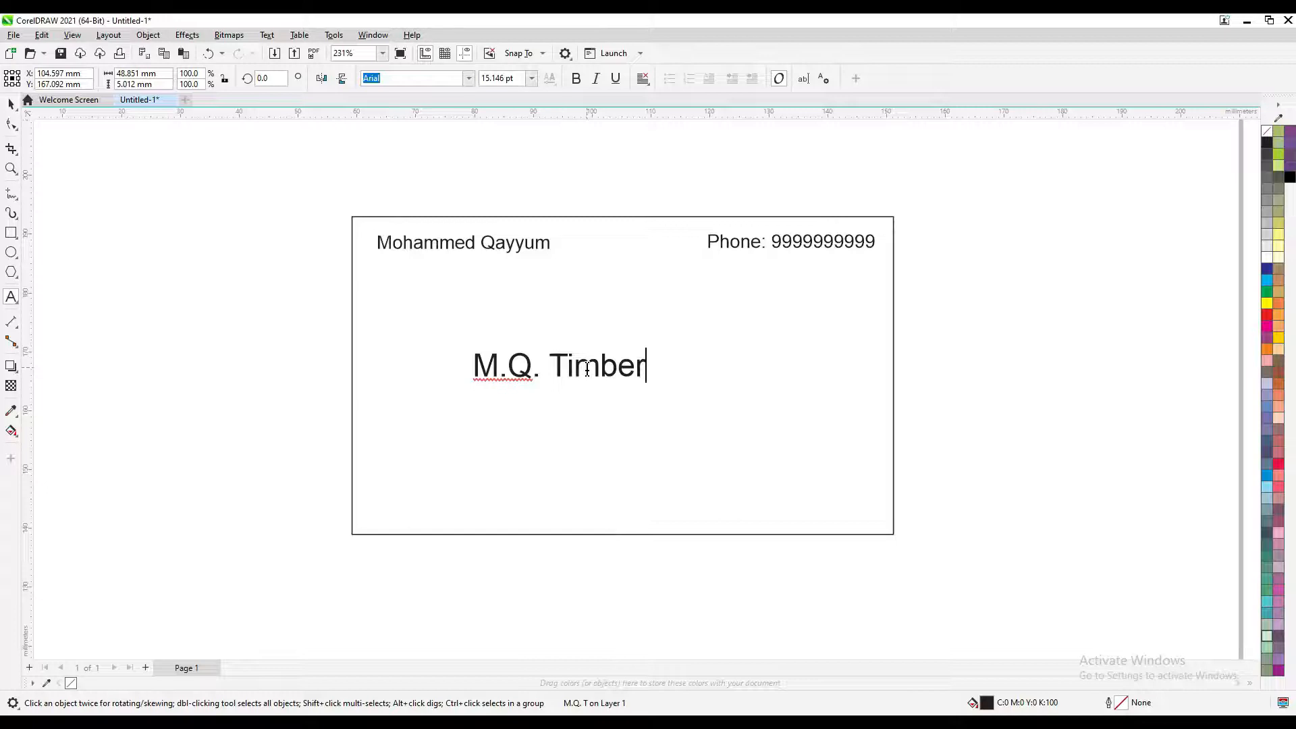
text( Depot & Saw Mill)
key(ctrl+space)
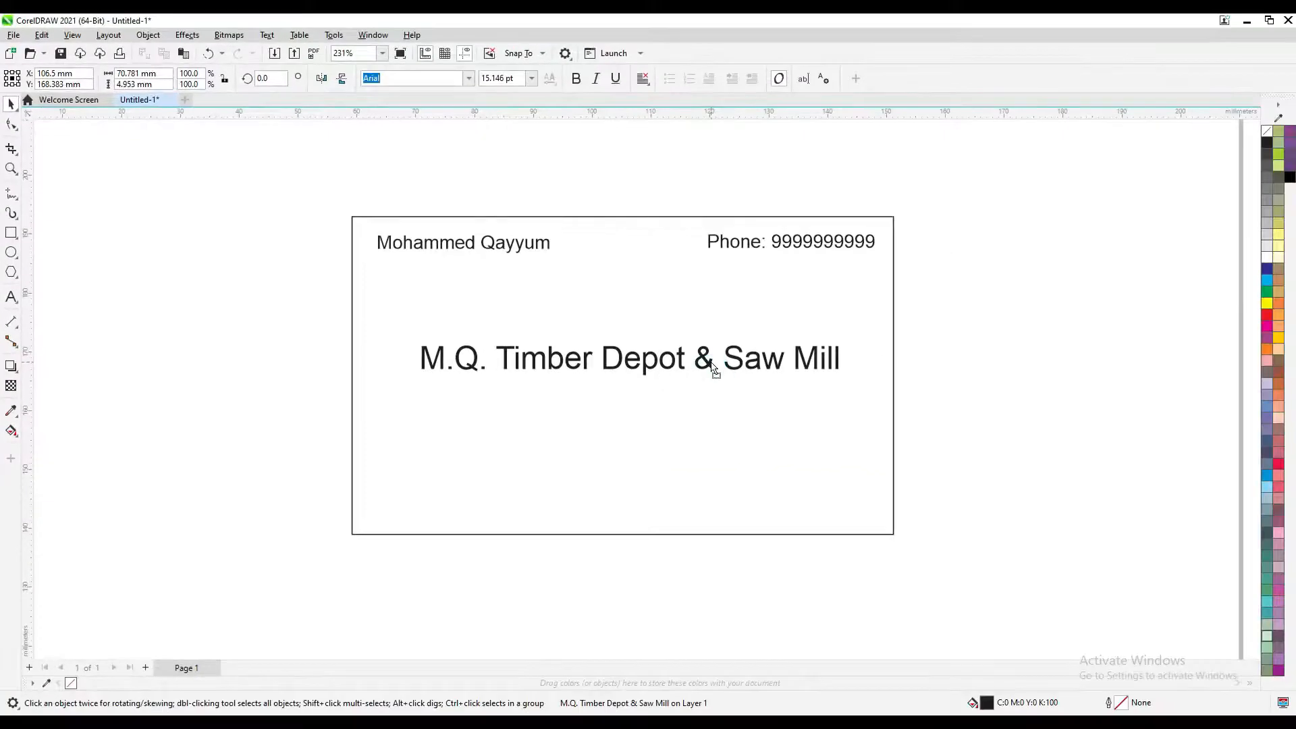
click(713, 365)
drag(619, 349, 615, 399)
Retype the duplicate as 'All kinds of Indian Teak & Non-Teak Wood' and scale it to about 72%
double_click(615, 399)
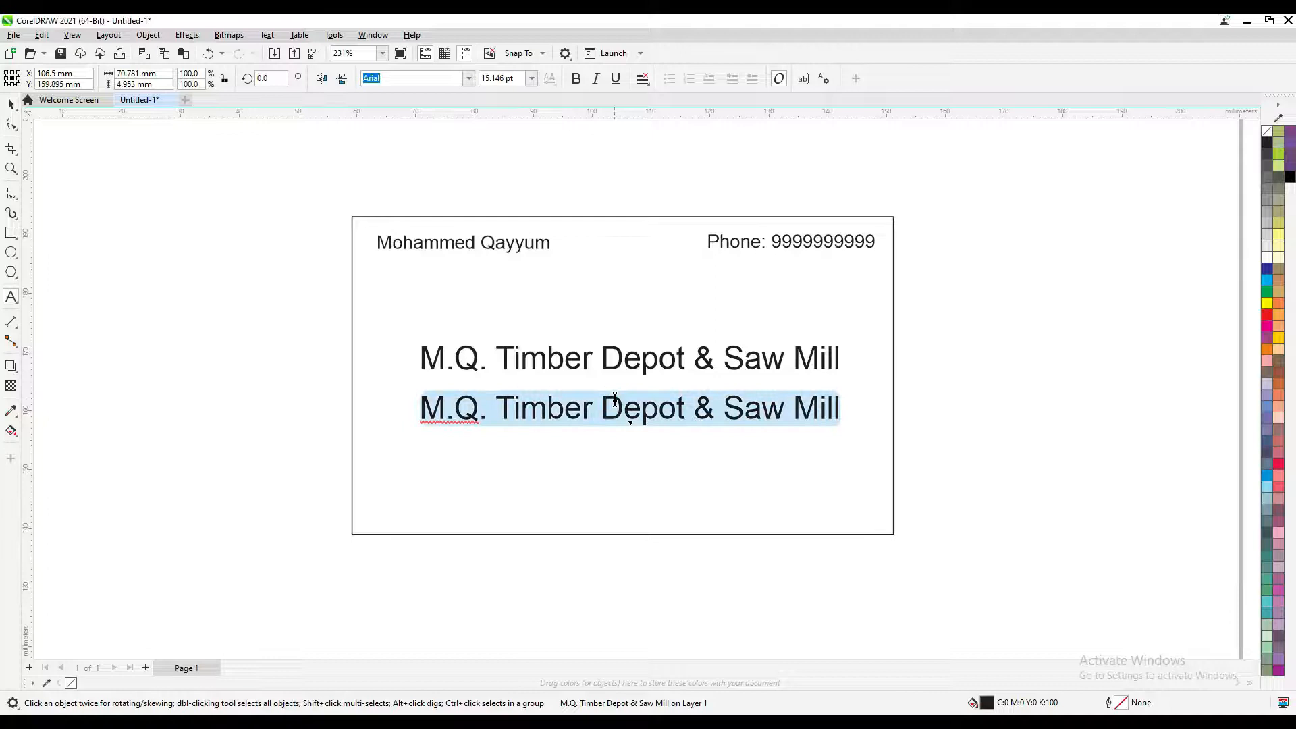
text(All k)
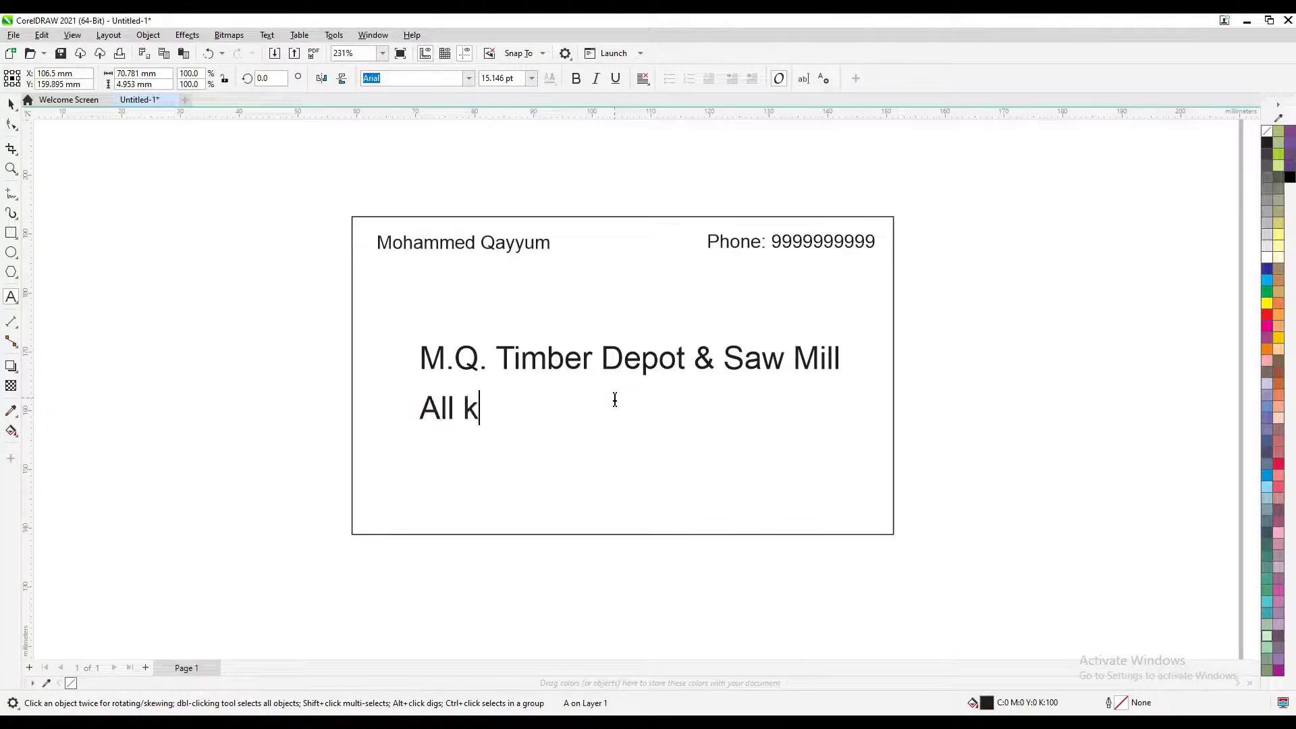
text(inds o flnd)
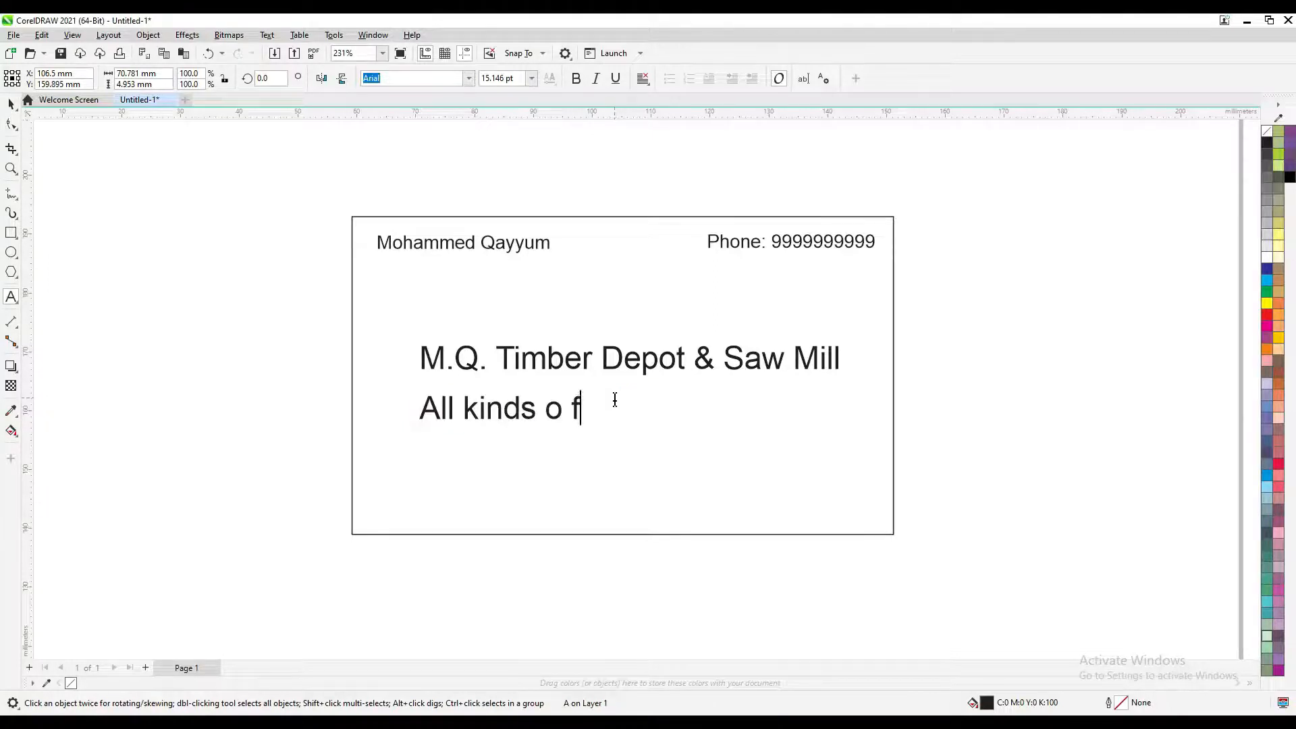
key(BackSpace)
key(BackSpace)
key(BackSpace)
key(BackSpace)
key(BackSpace)
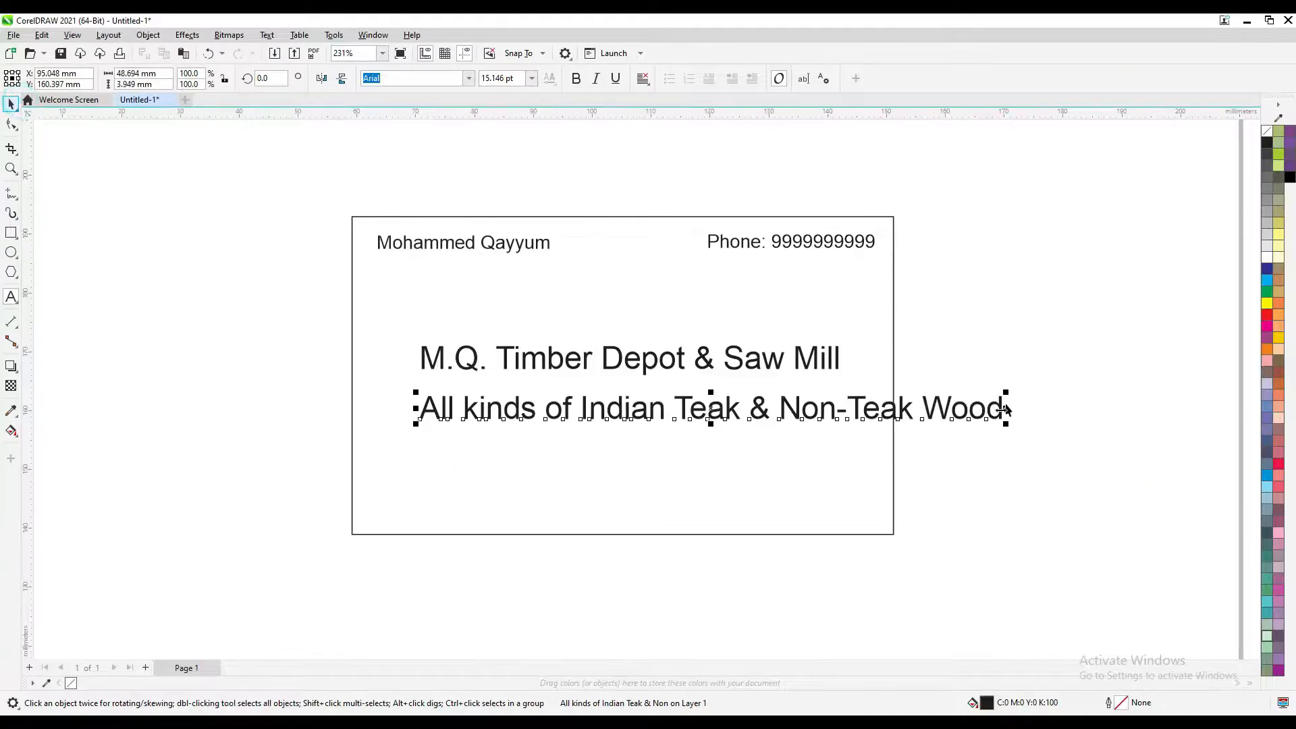
drag(1008, 426, 847, 447)
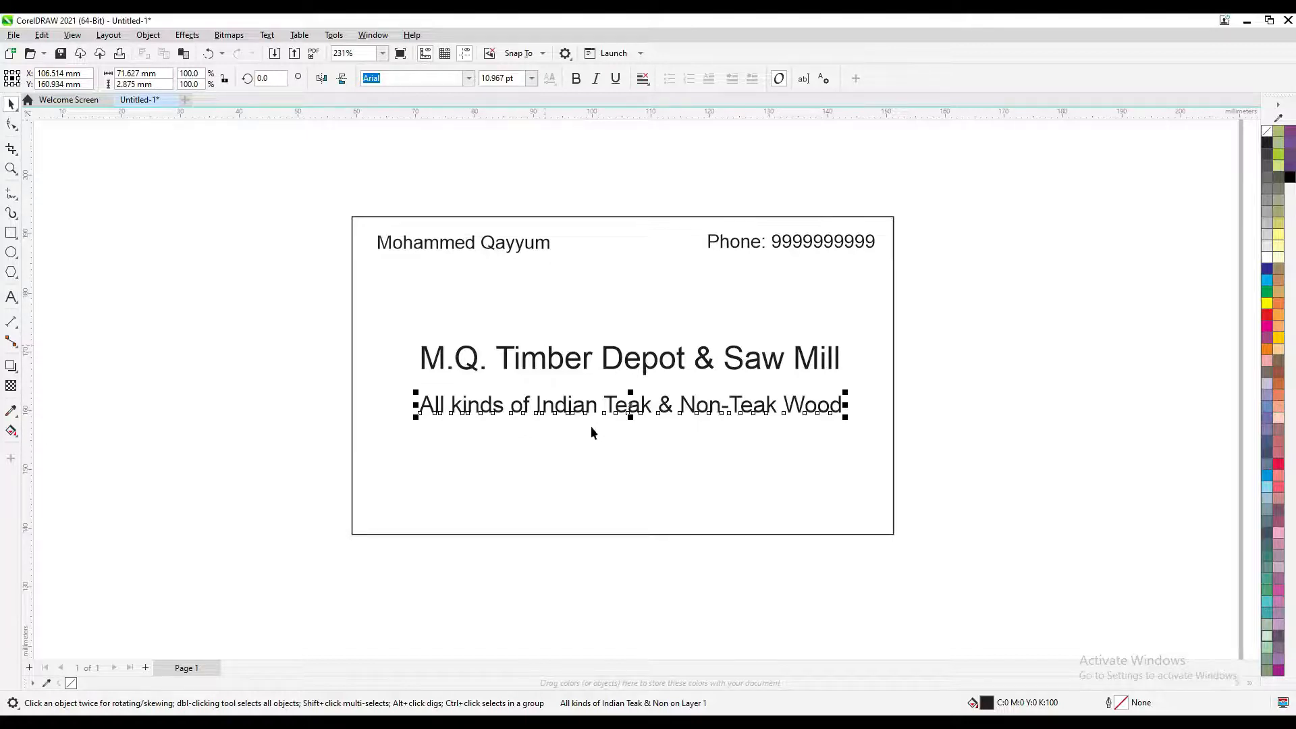
click(514, 253)
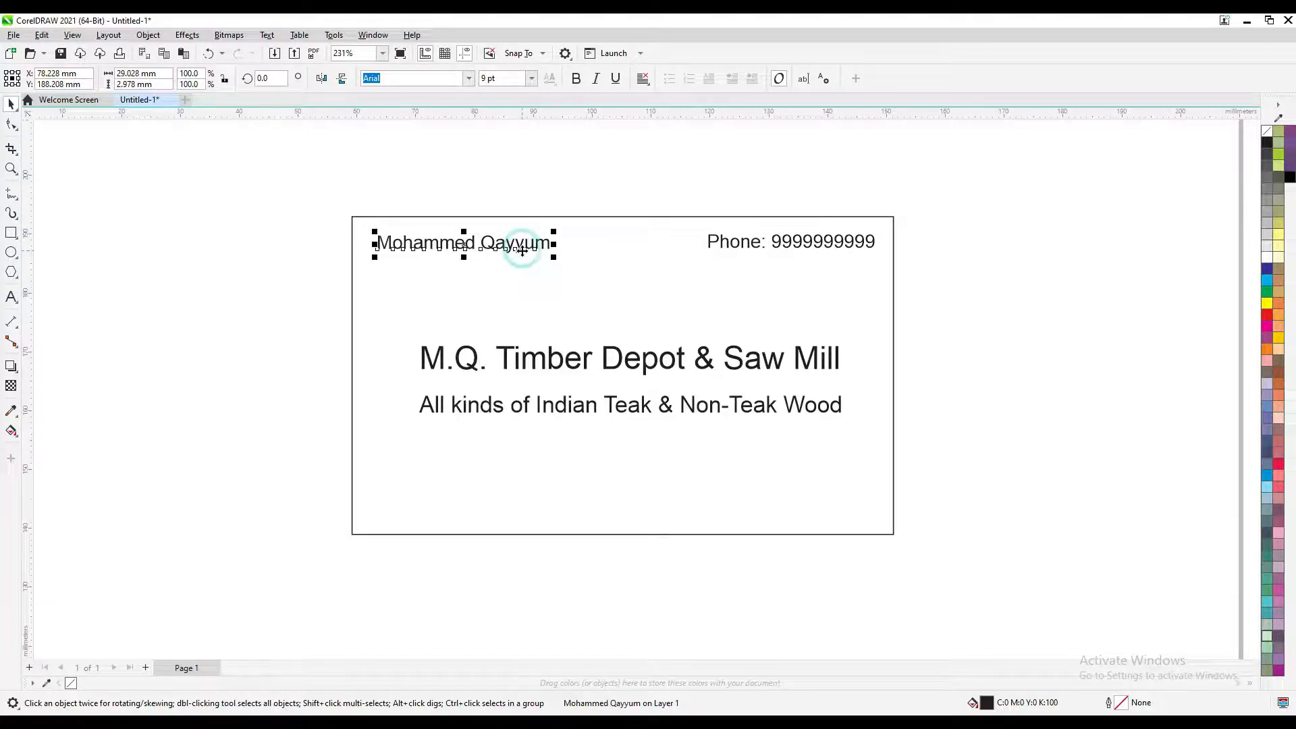
Copy the name text to the card's bottom and type the street address and e-mail over it
drag(521, 250, 543, 500)
triple_click(543, 499)
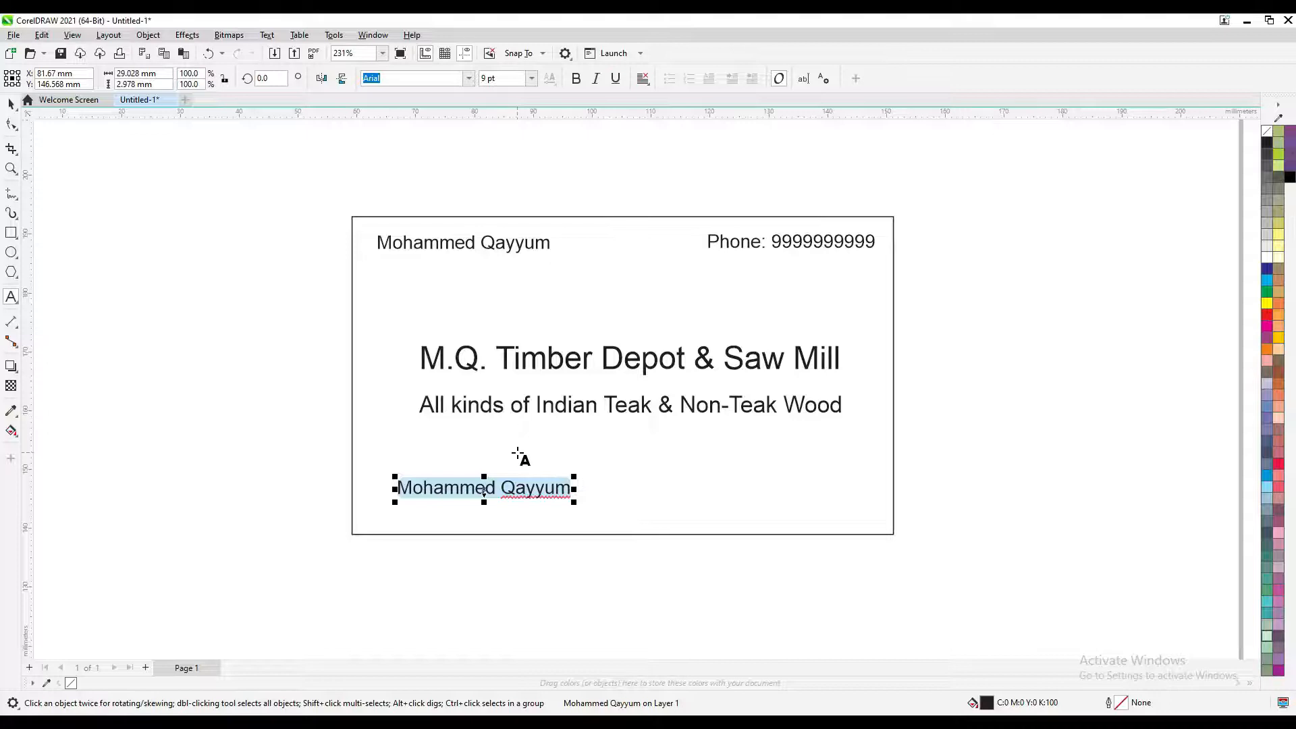
text(lkasdjf)
key(ctrl+a)
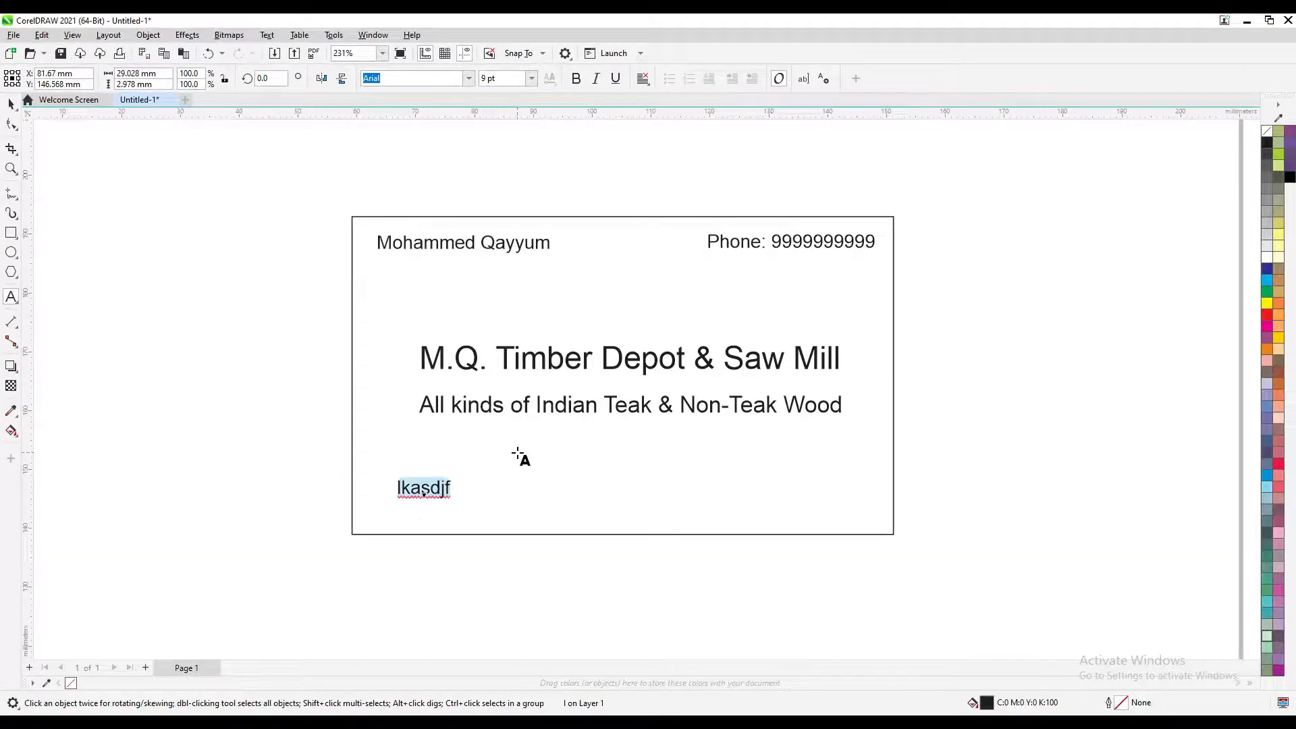
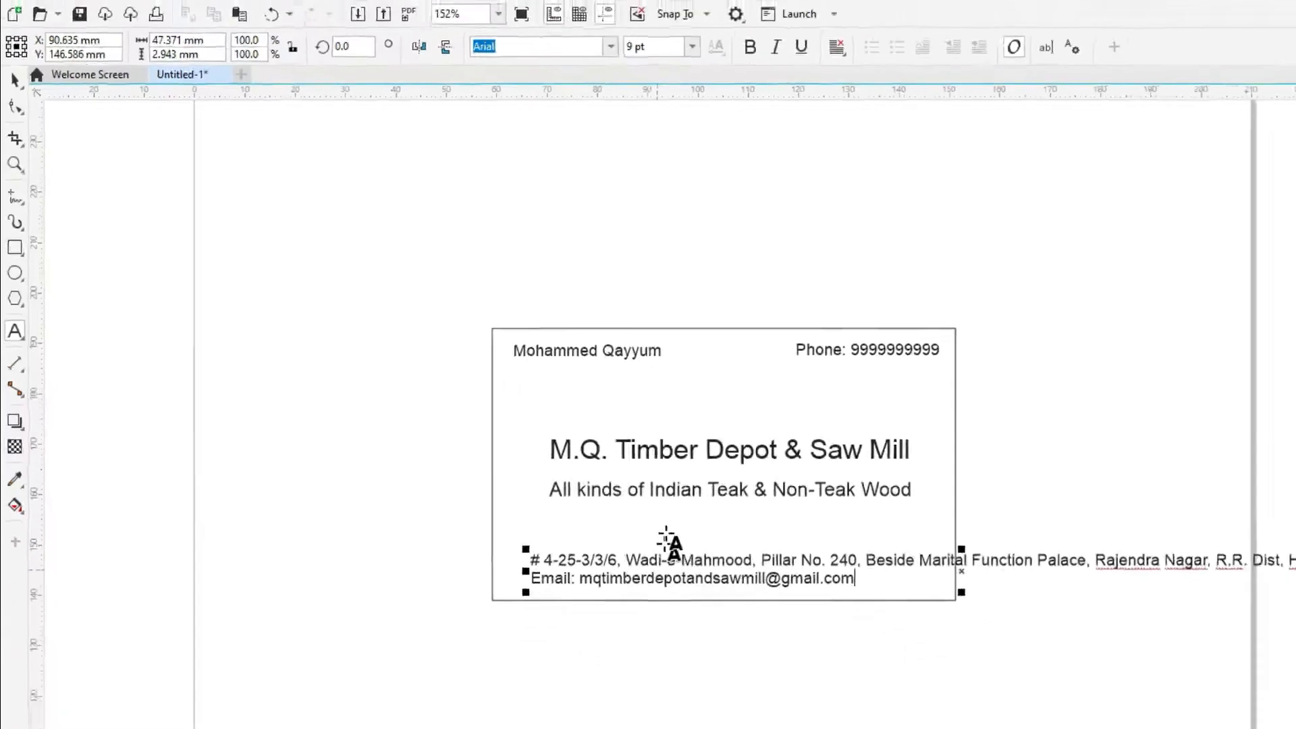
Set the address block's font size to 8 pt
scroll(491, 491, up, 1)
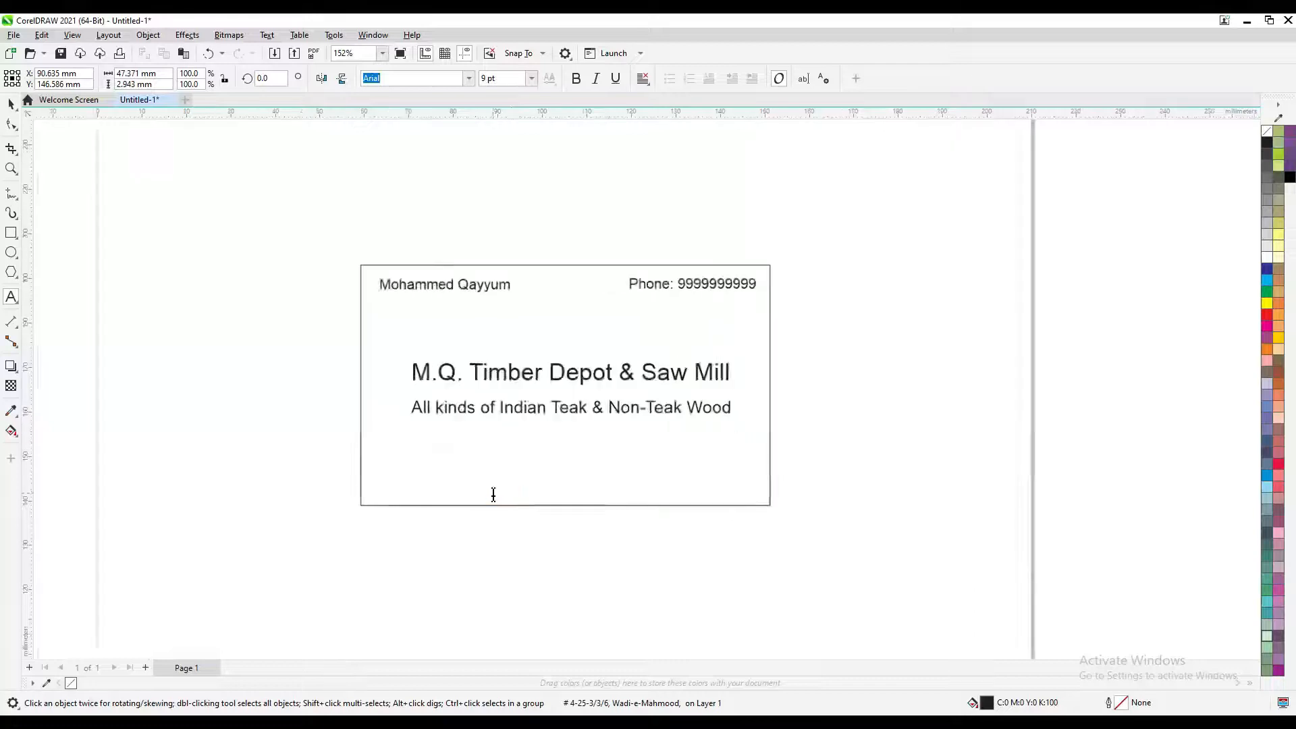
click(11, 104)
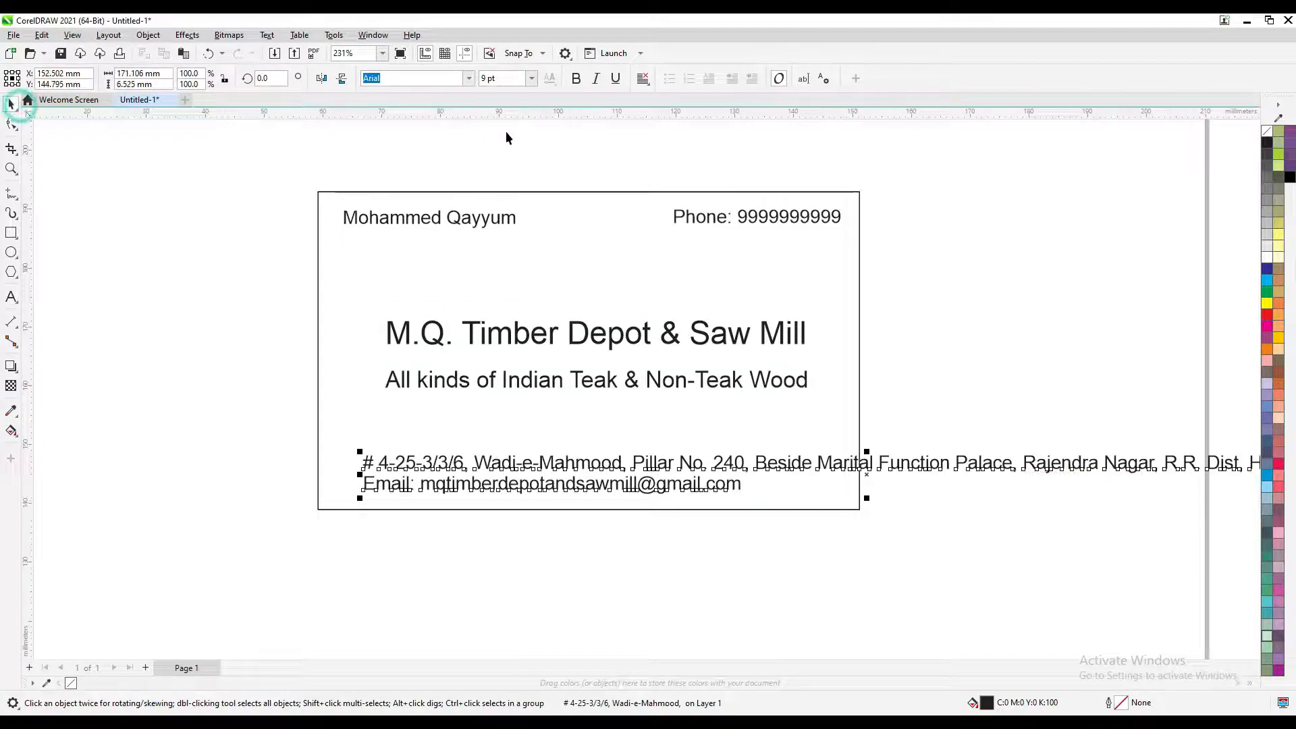
click(531, 78)
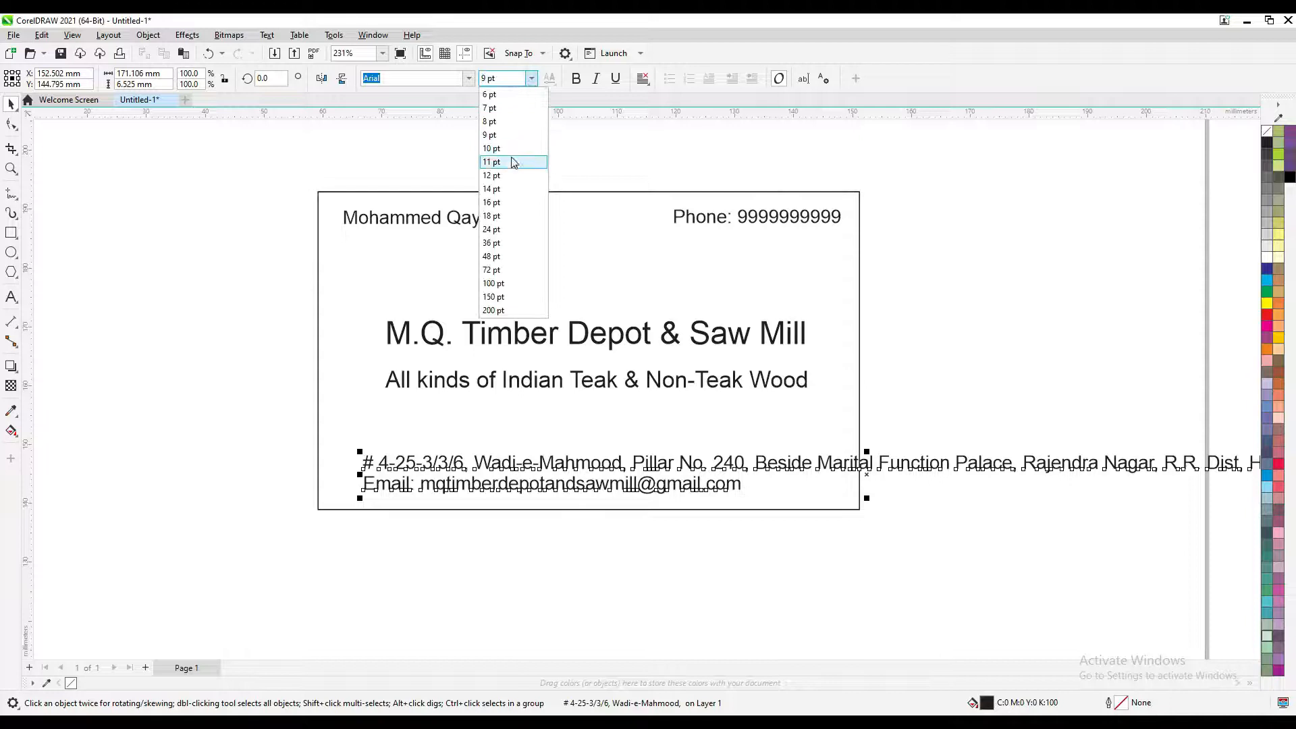
click(509, 123)
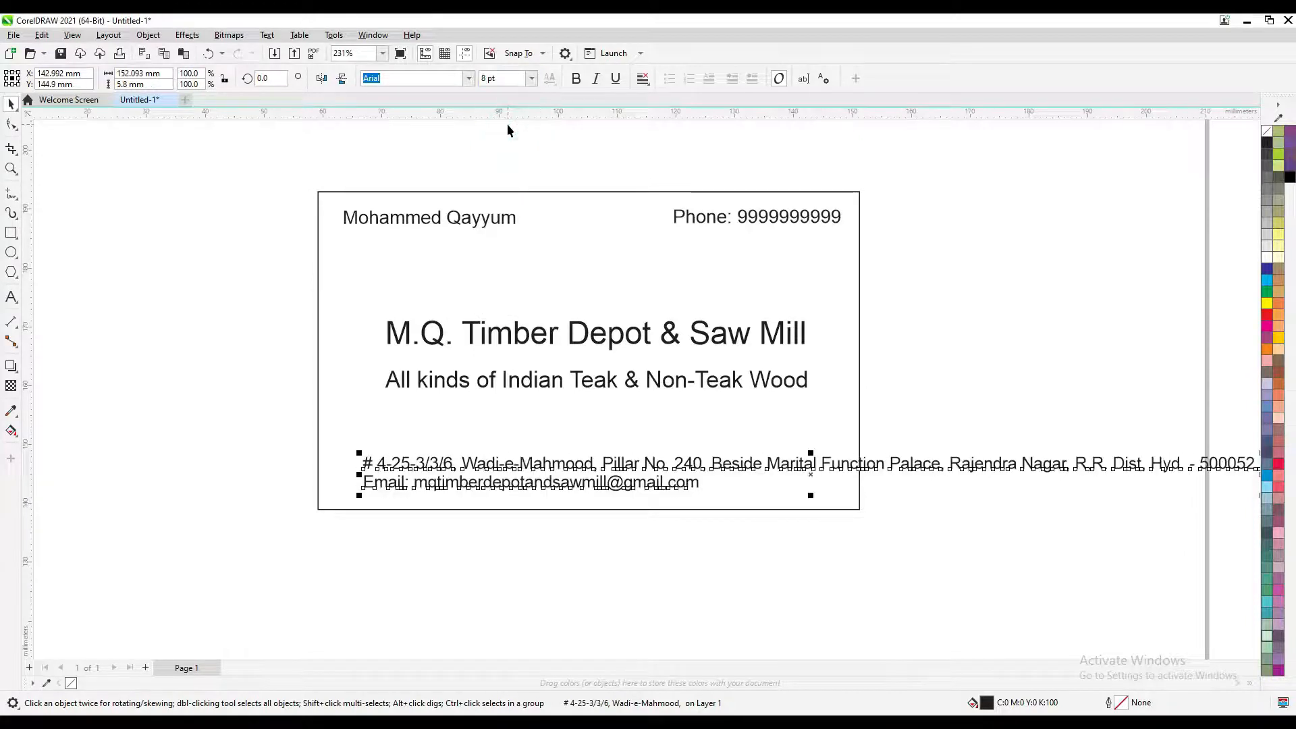
Split the long address into two lines, breaking before 'Beside'
drag(589, 392, 513, 381)
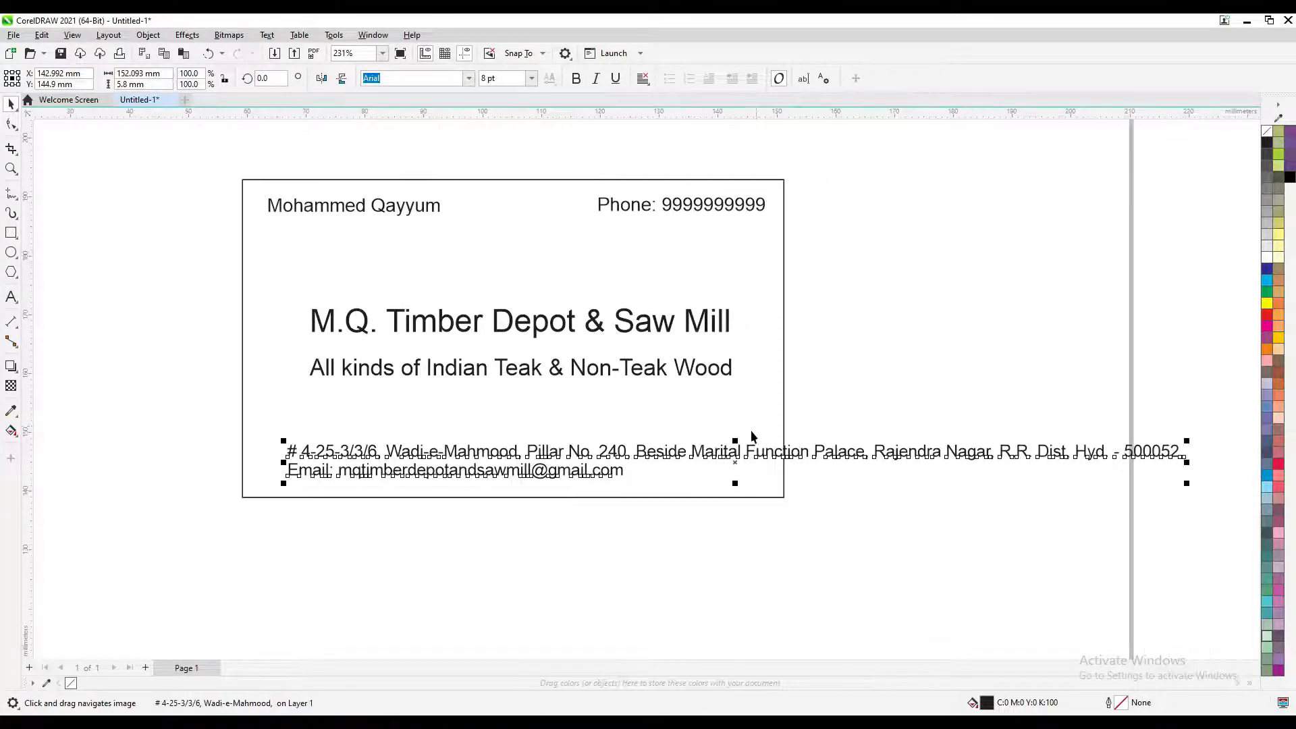
double_click(707, 451)
key(Left)
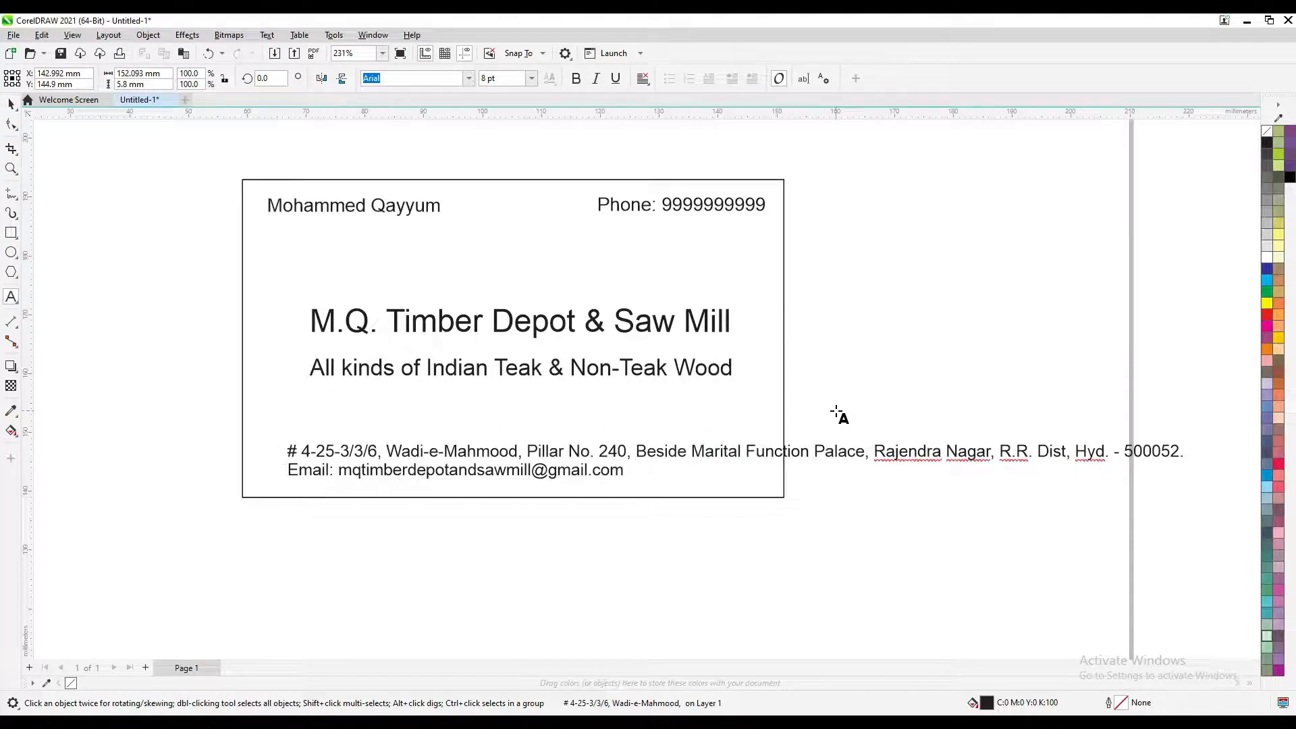
key(Return)
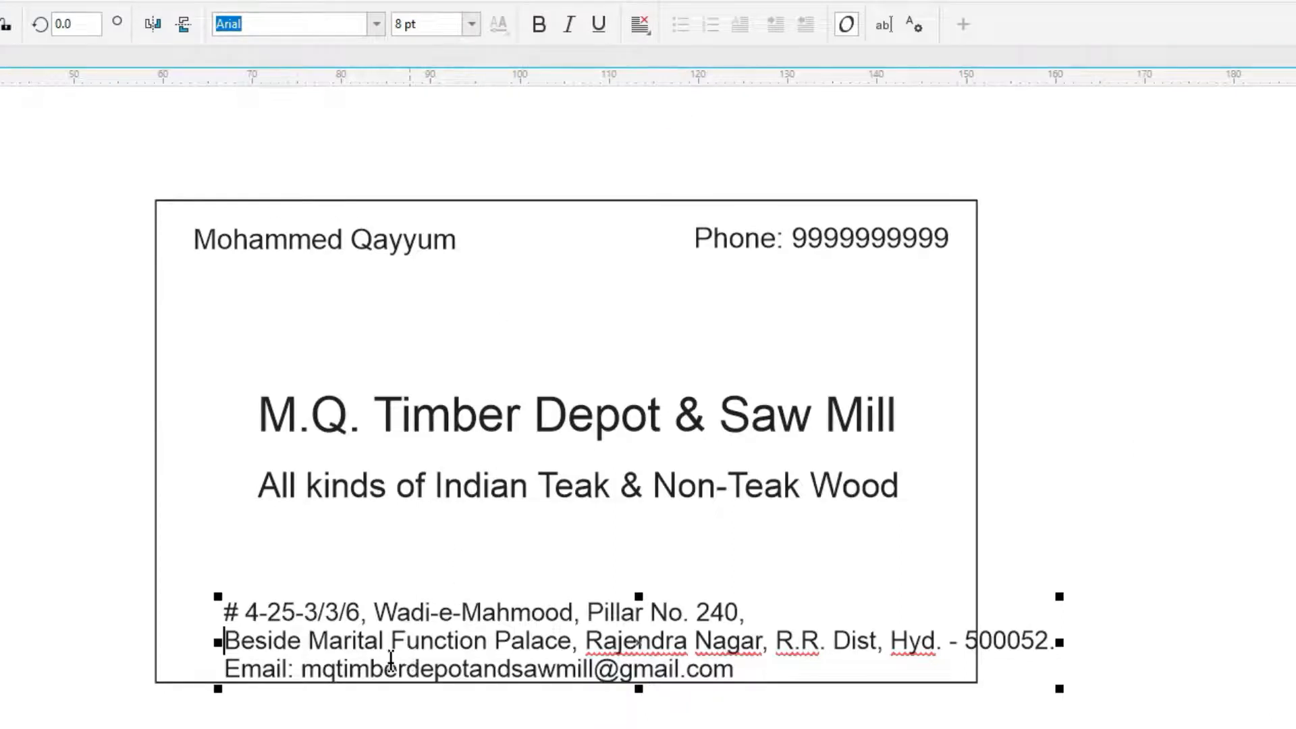
Centre-align the three-line address block and move it up to the card's horizontal centre
click(454, 642)
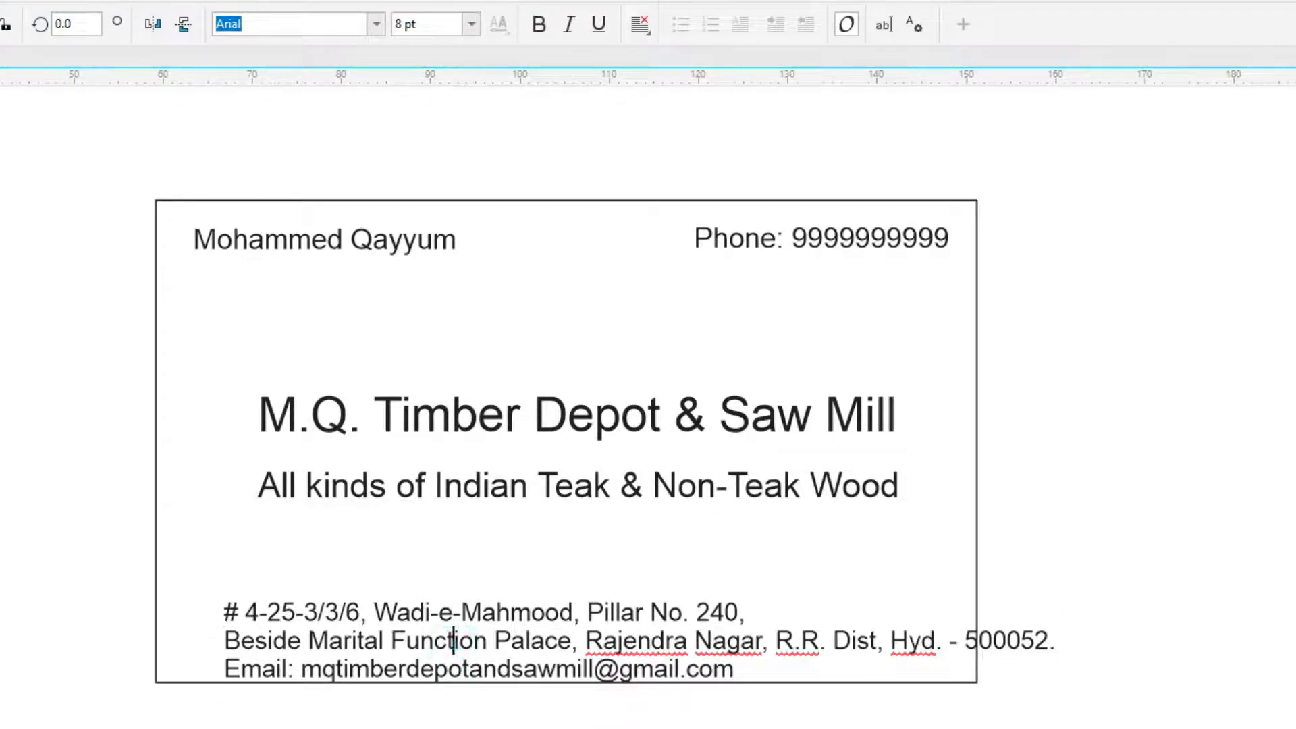
click(314, 613)
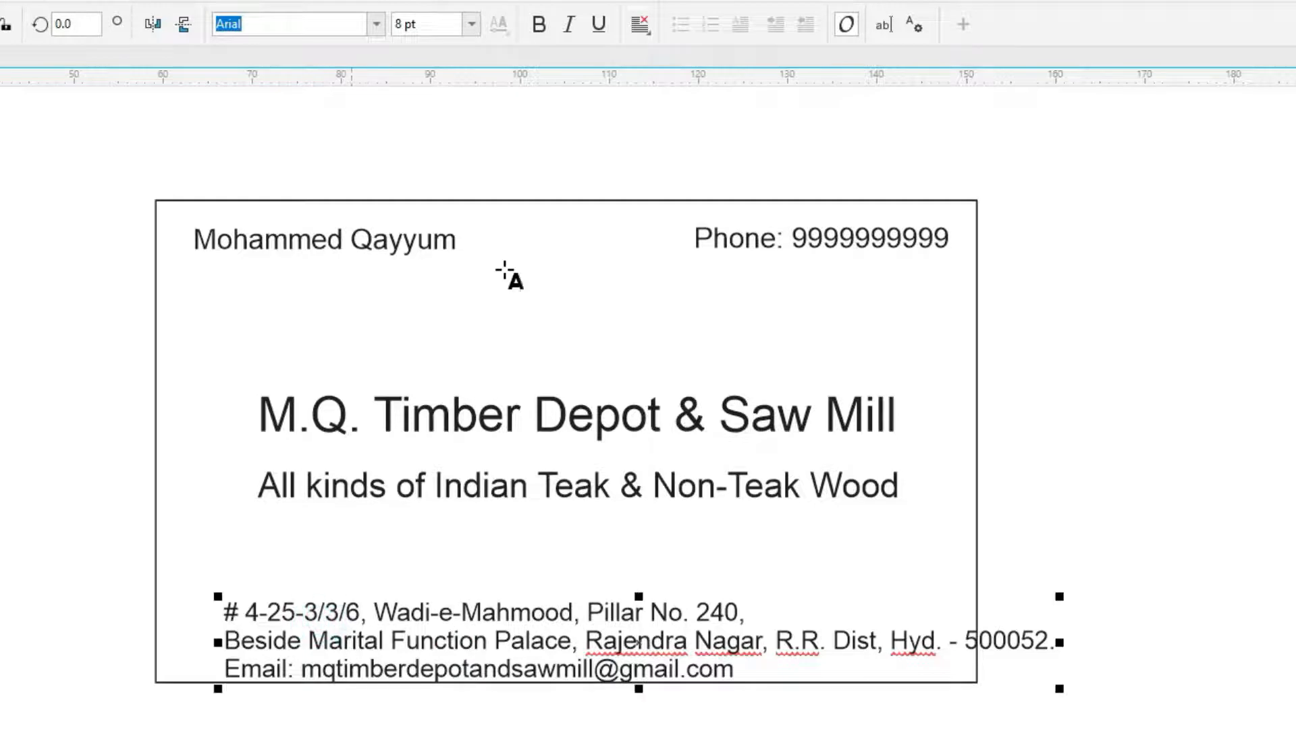
click(641, 26)
click(658, 98)
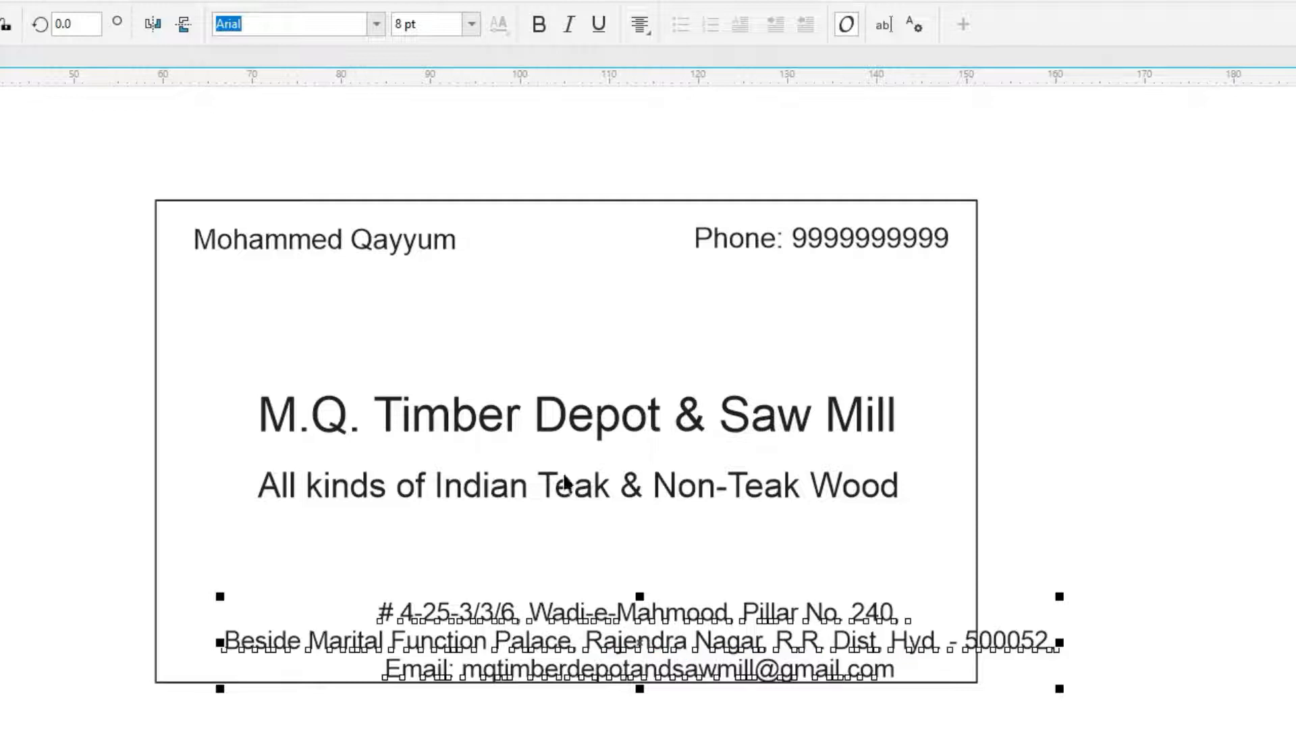
mouse_move(593, 622)
mouse_down()
mouse_move(568, 573)
mouse_move(530, 577)
mouse_up()
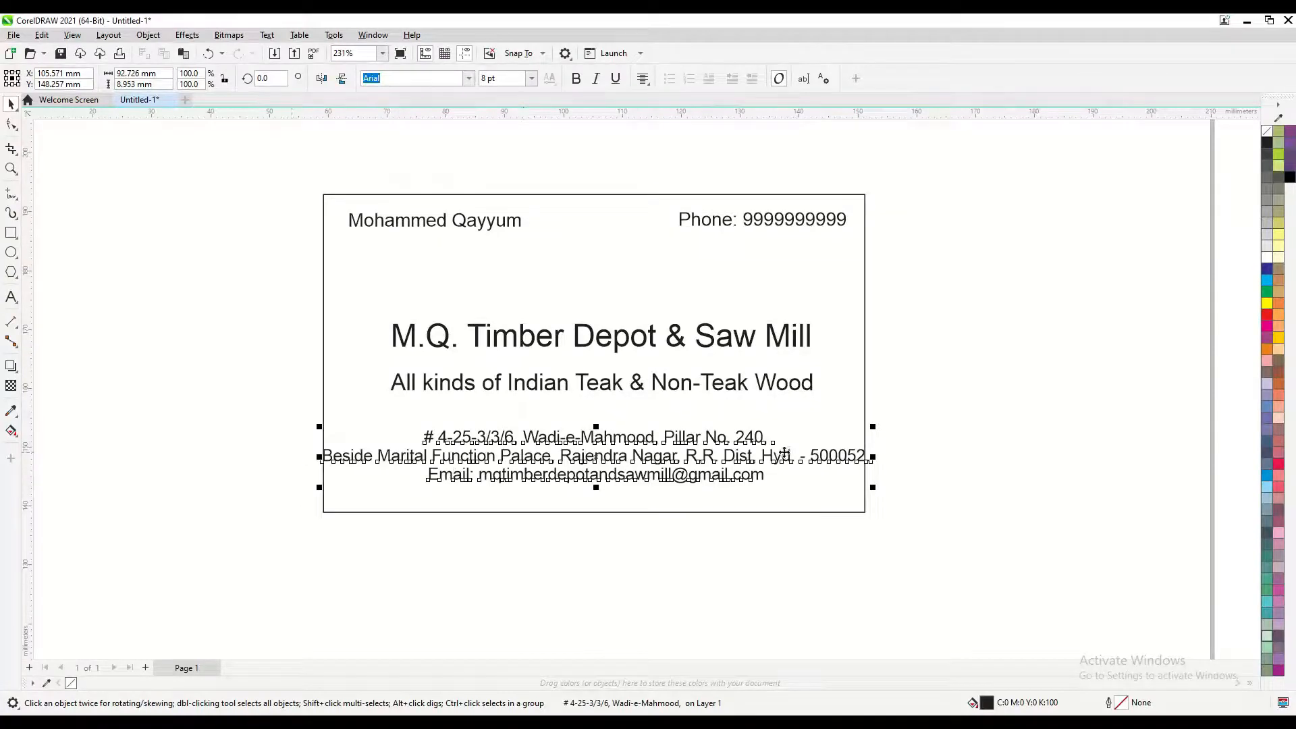
Zoom and pan to frame the business card, selecting the address block
scroll(883, 469, up, 1)
scroll(882, 469, up, 1)
click(885, 448)
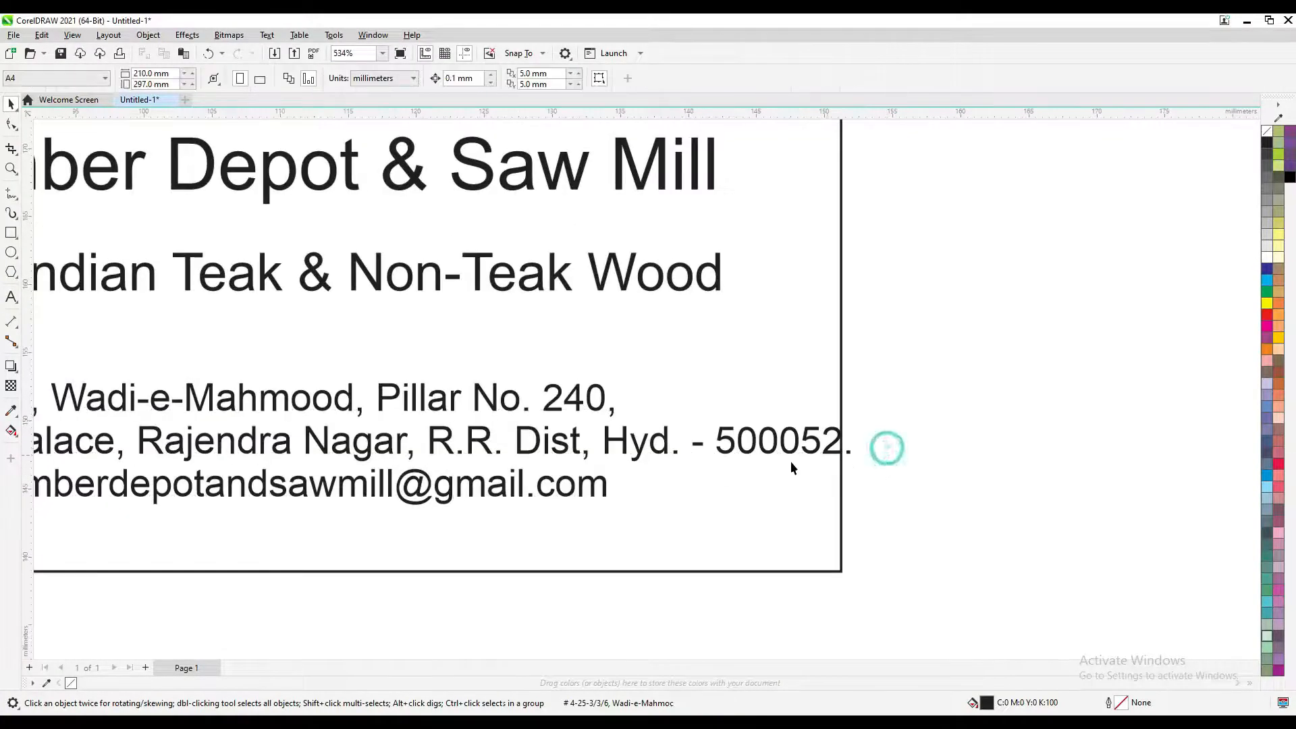
scroll(598, 447, down, 2)
drag(486, 445, 801, 413)
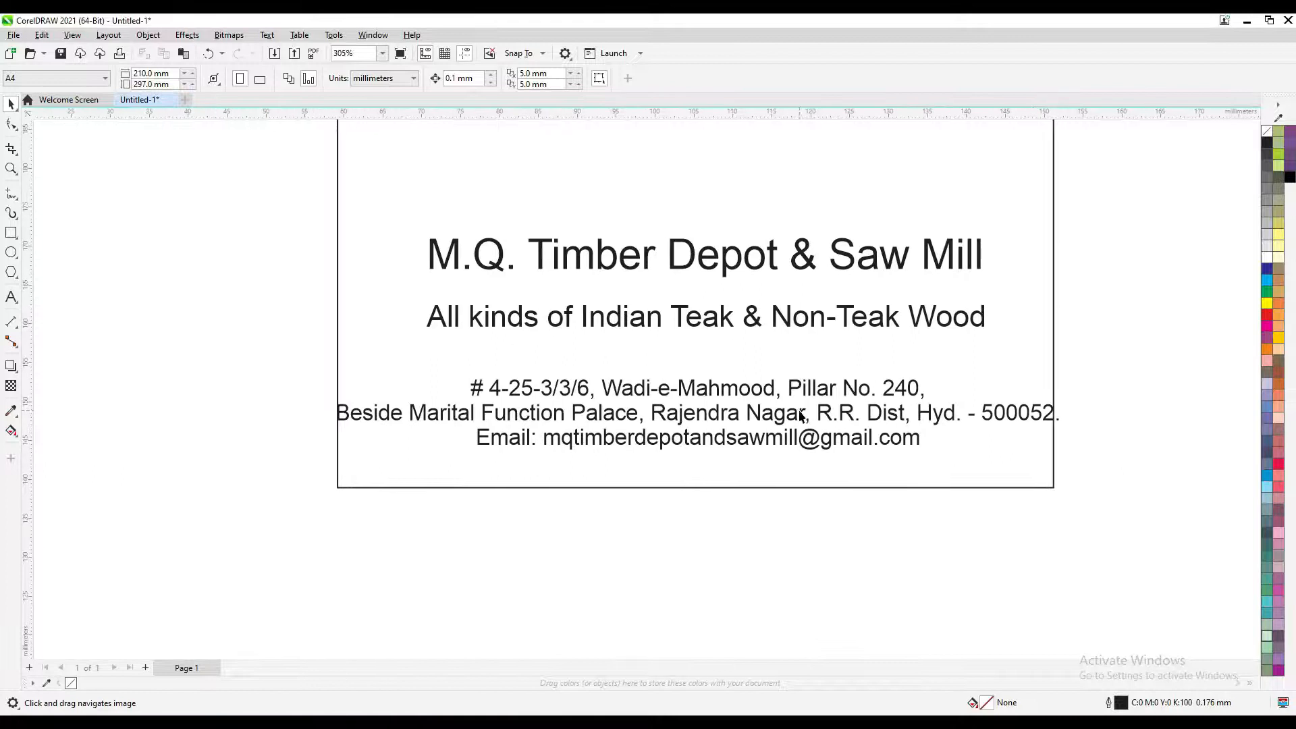
click(801, 413)
scroll(700, 435, down, 1)
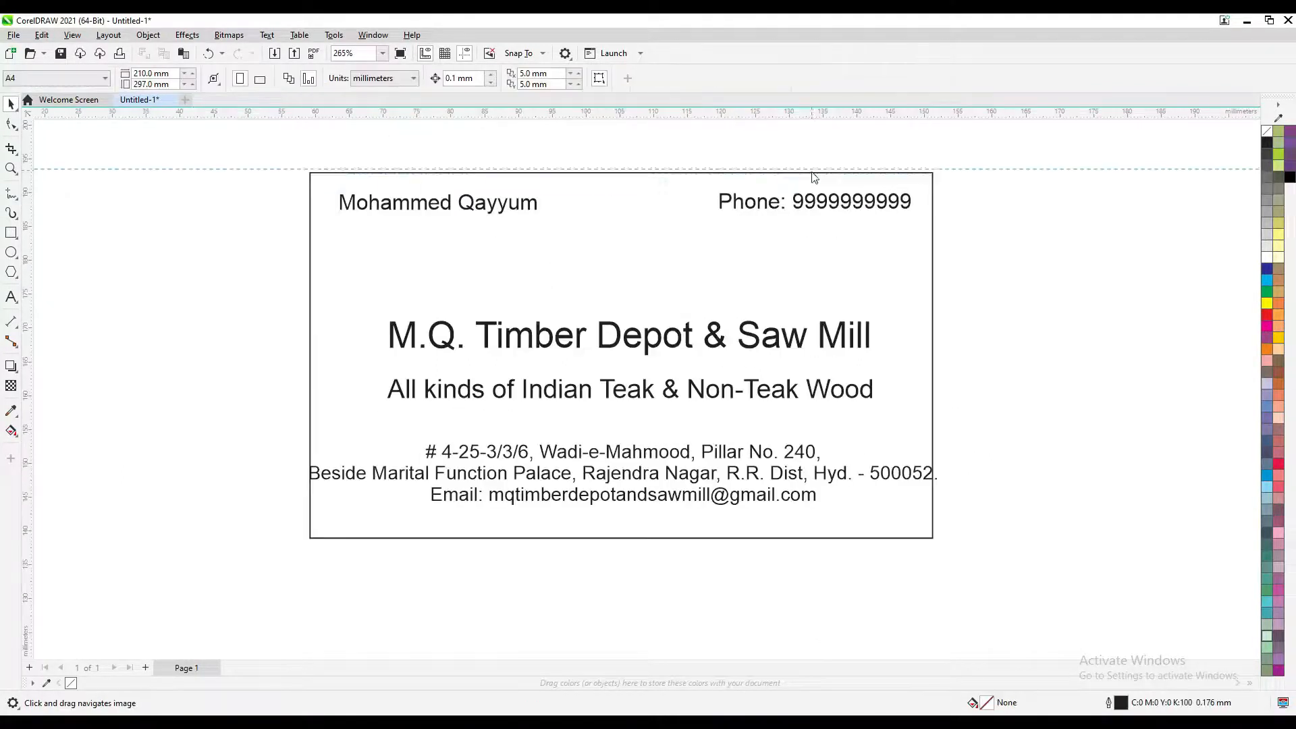
Place horizontal guidelines on the card's top and bottom edges and vertical ones on both sides
drag(812, 170, 823, 171)
drag(832, 108, 911, 538)
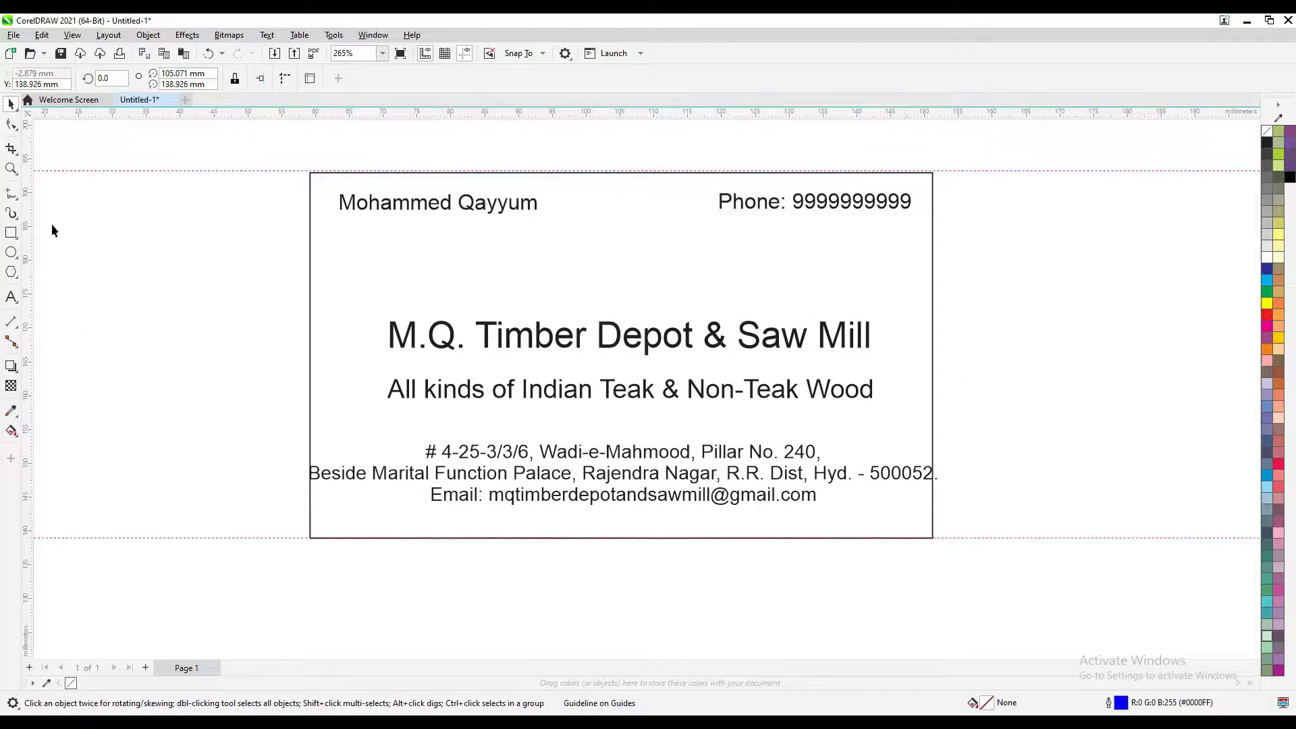
drag(29, 217, 310, 247)
drag(30, 226, 938, 261)
scroll(940, 469, up, 1)
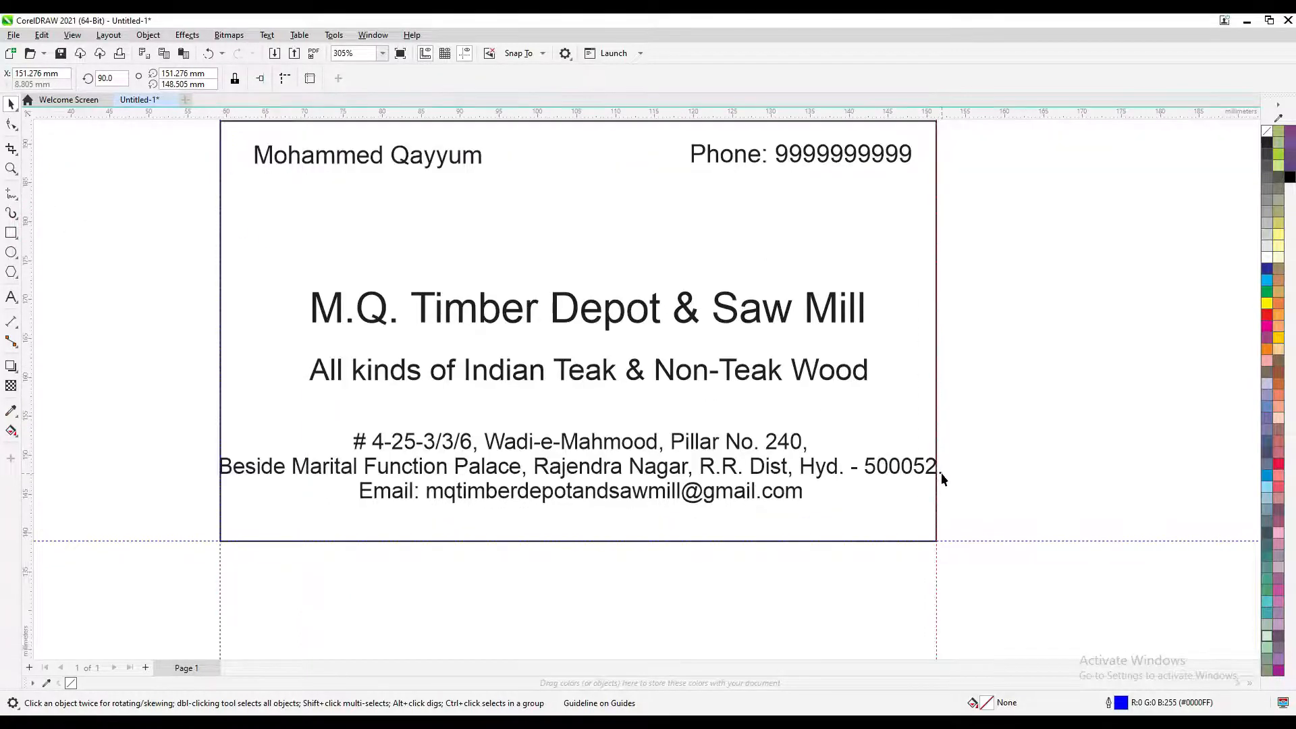
scroll(940, 472, down, 3)
scroll(928, 484, up, 2)
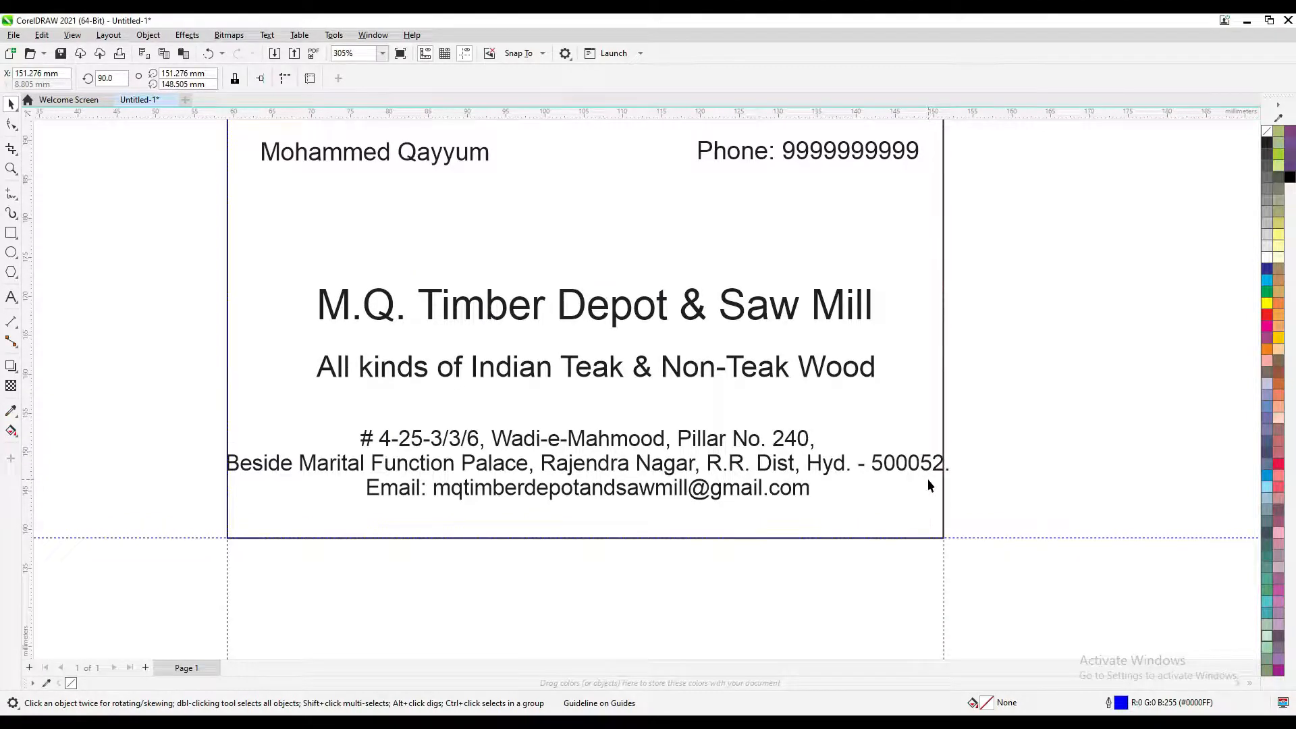
scroll(927, 479, down, 1)
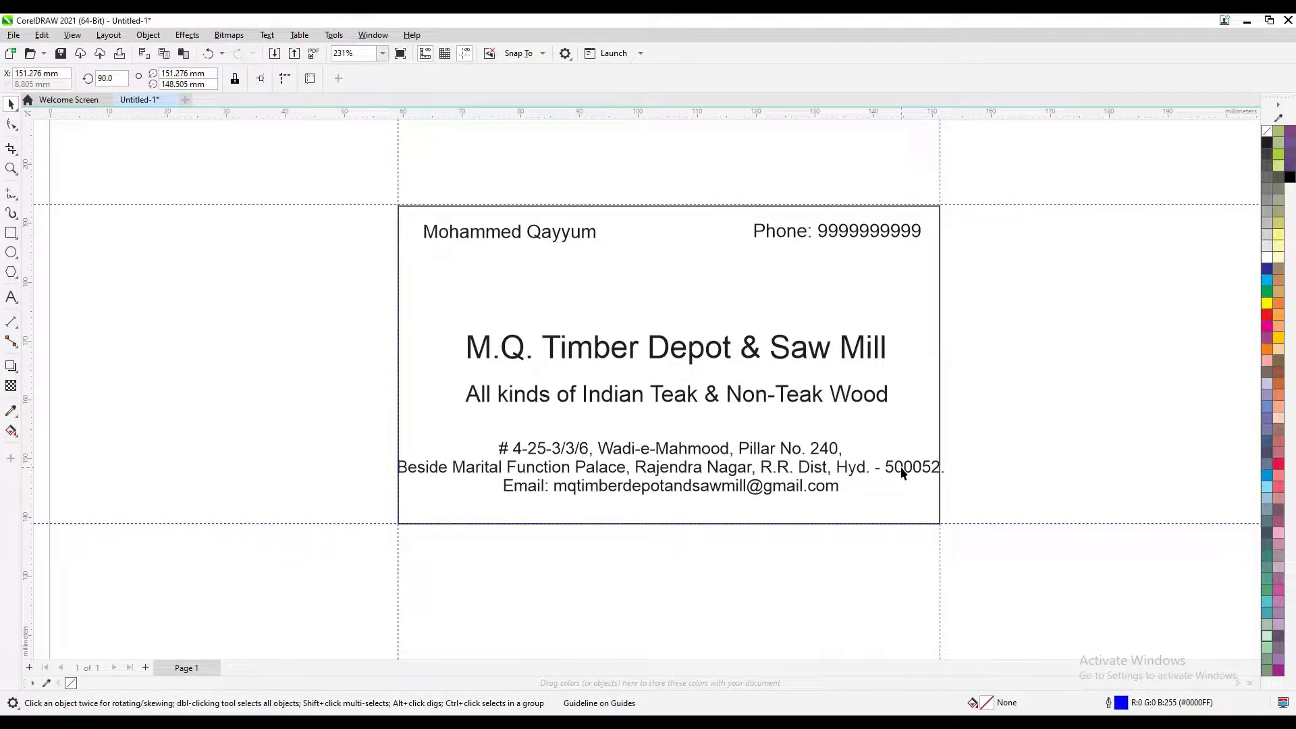
scroll(895, 237, up, 1)
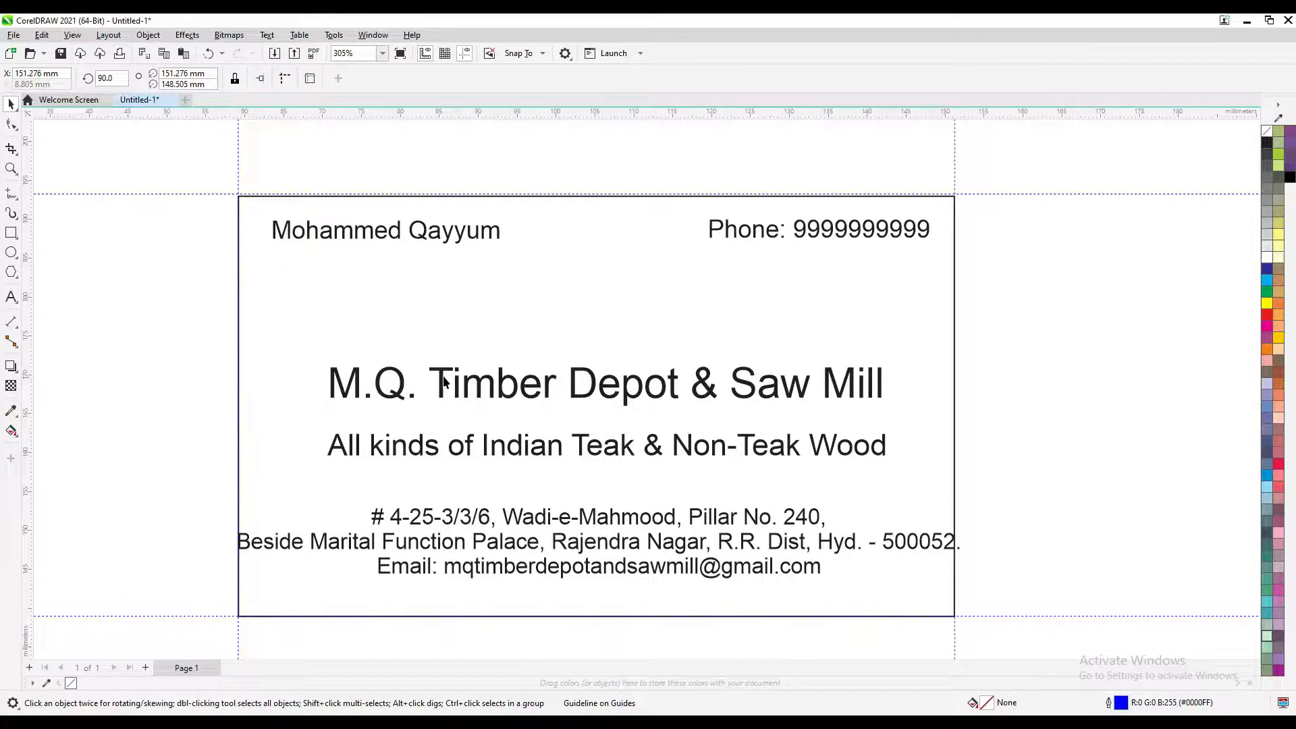
scroll(446, 386, down, 1)
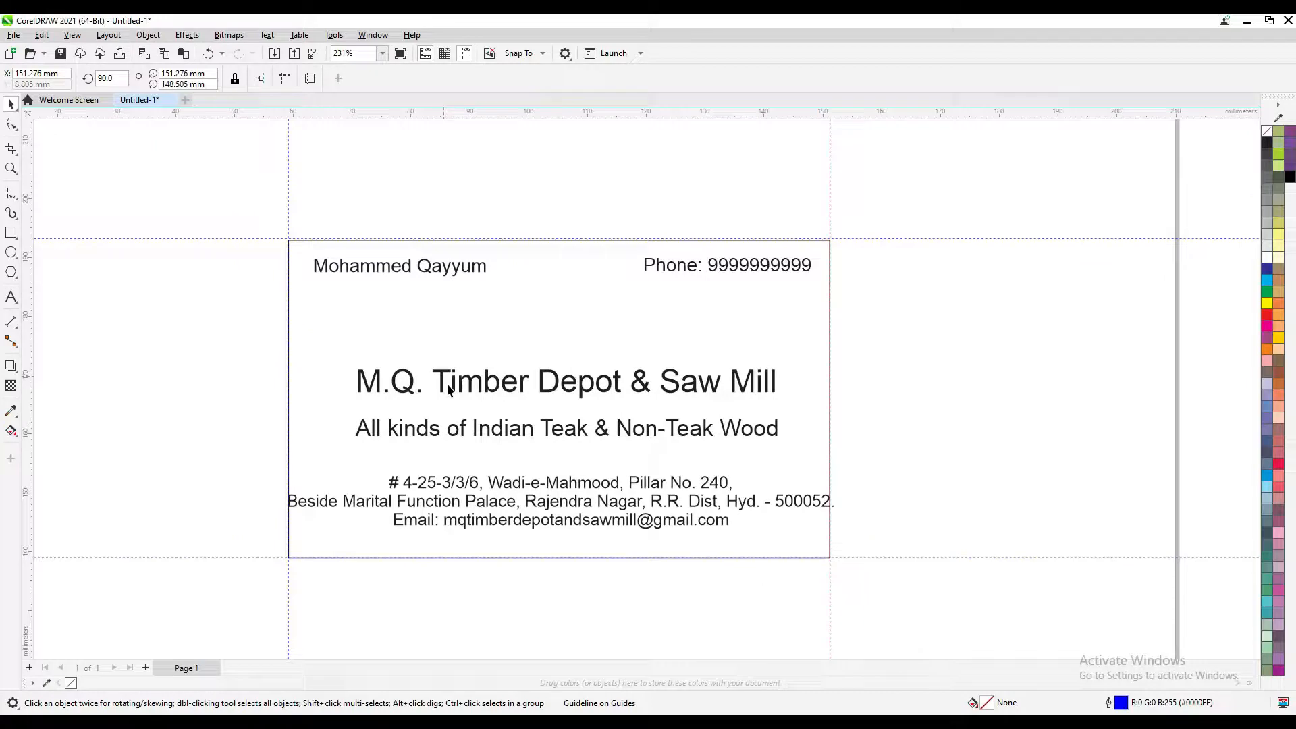
Apply the Swis721 Cn BT font to the address and e-mail block
click(793, 503)
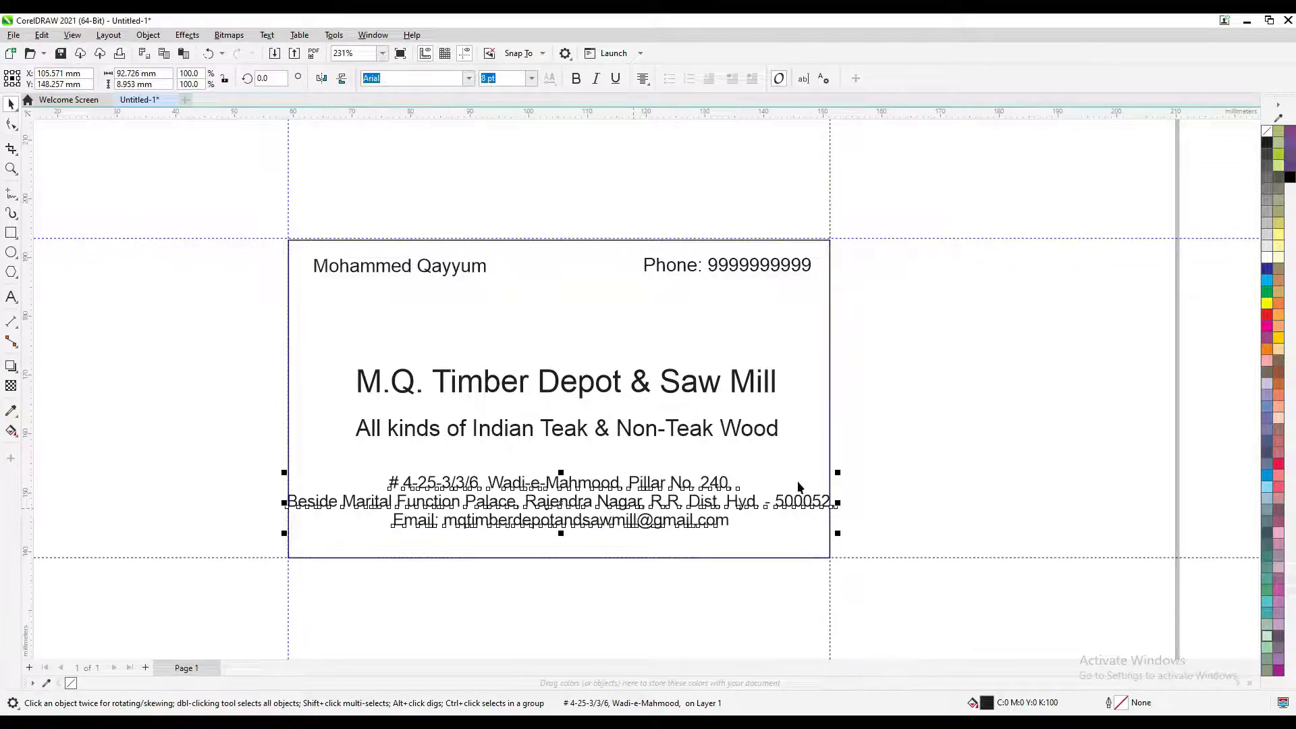
scroll(516, 525, up, 1)
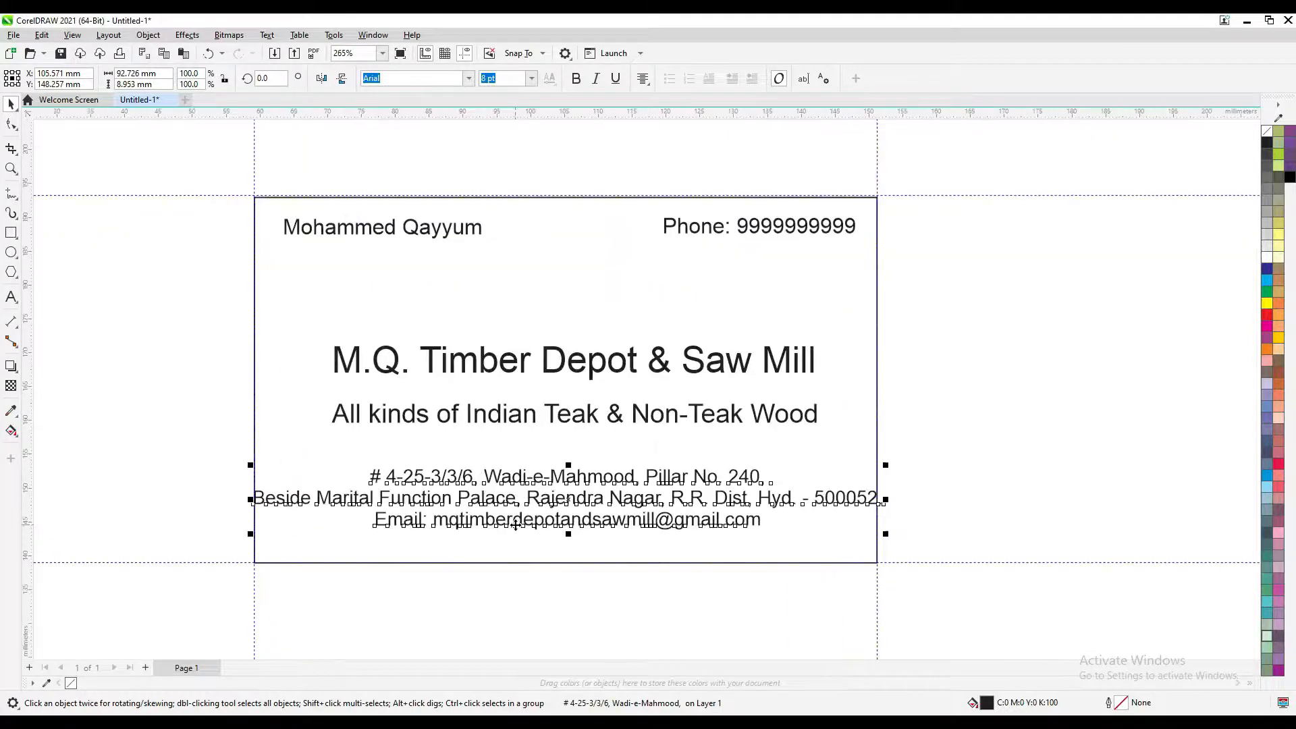
drag(516, 524, 811, 512)
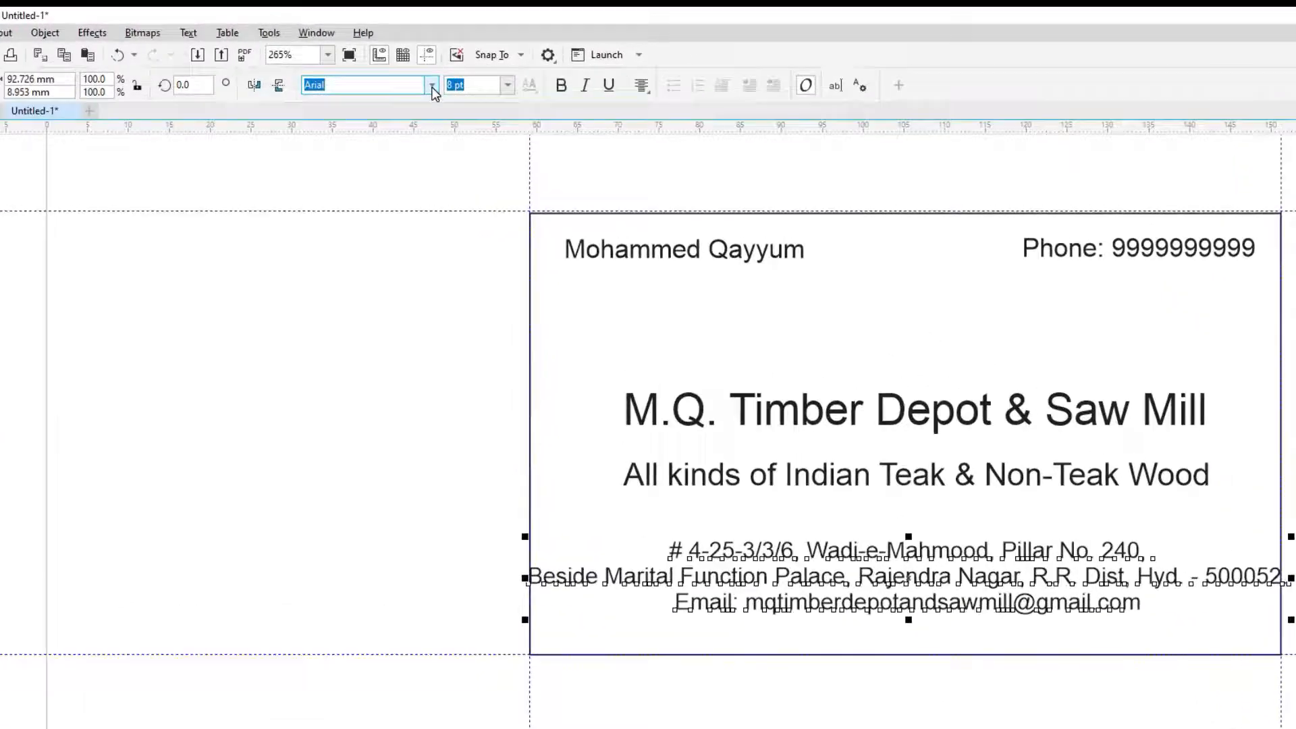
click(432, 87)
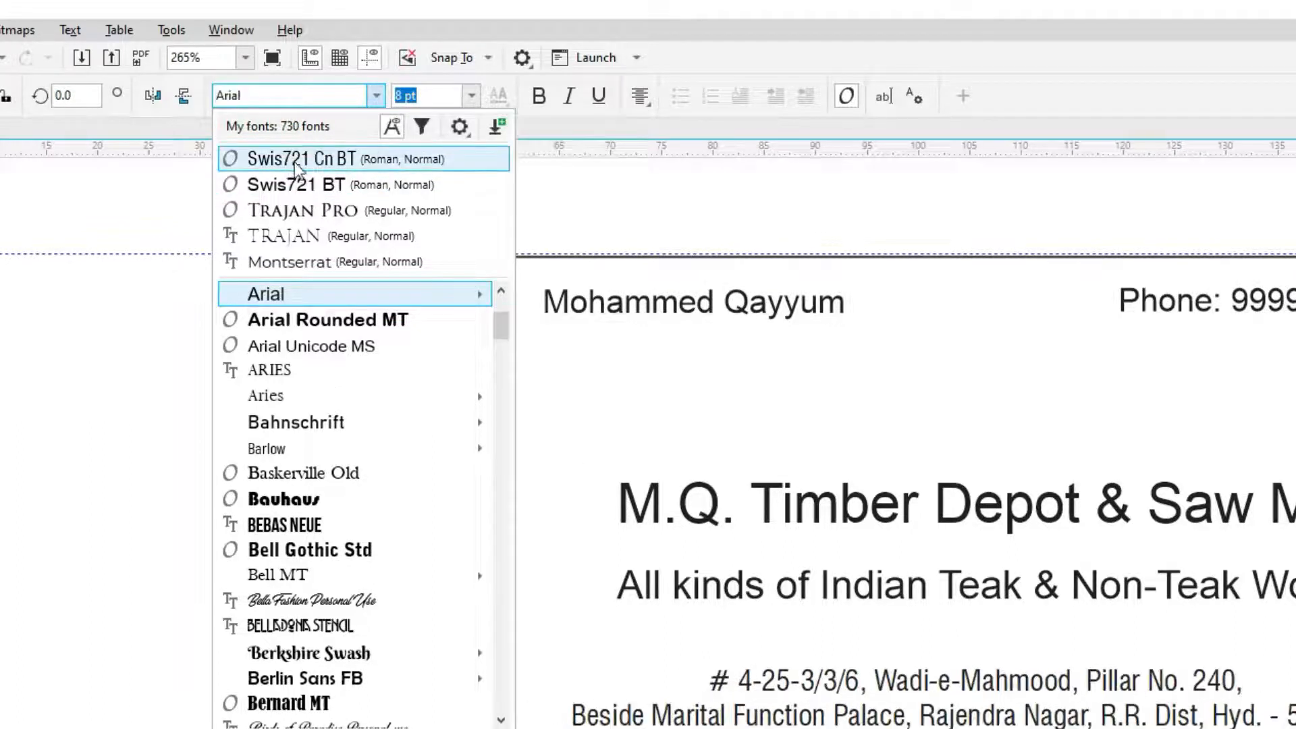
click(331, 159)
click(486, 620)
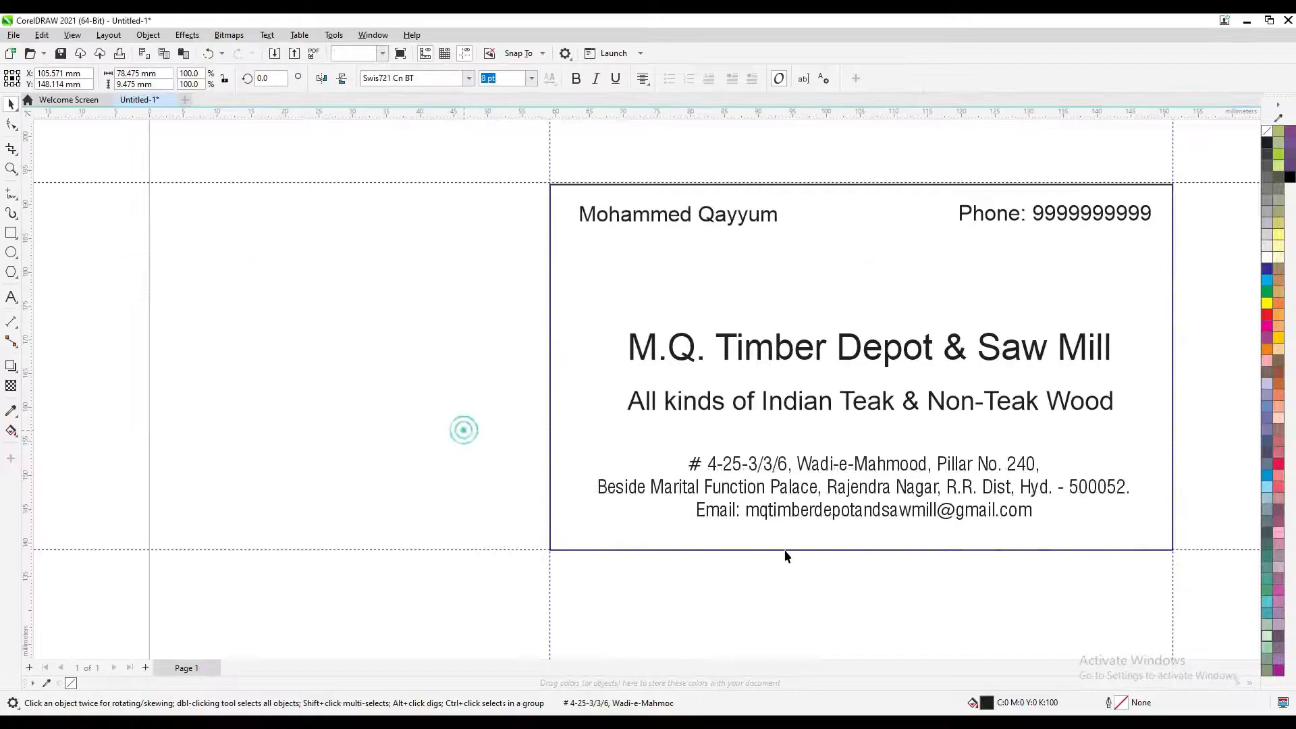
Zoom in on the address block to check the condensed font, then deselect it
drag(806, 559, 782, 556)
click(812, 484)
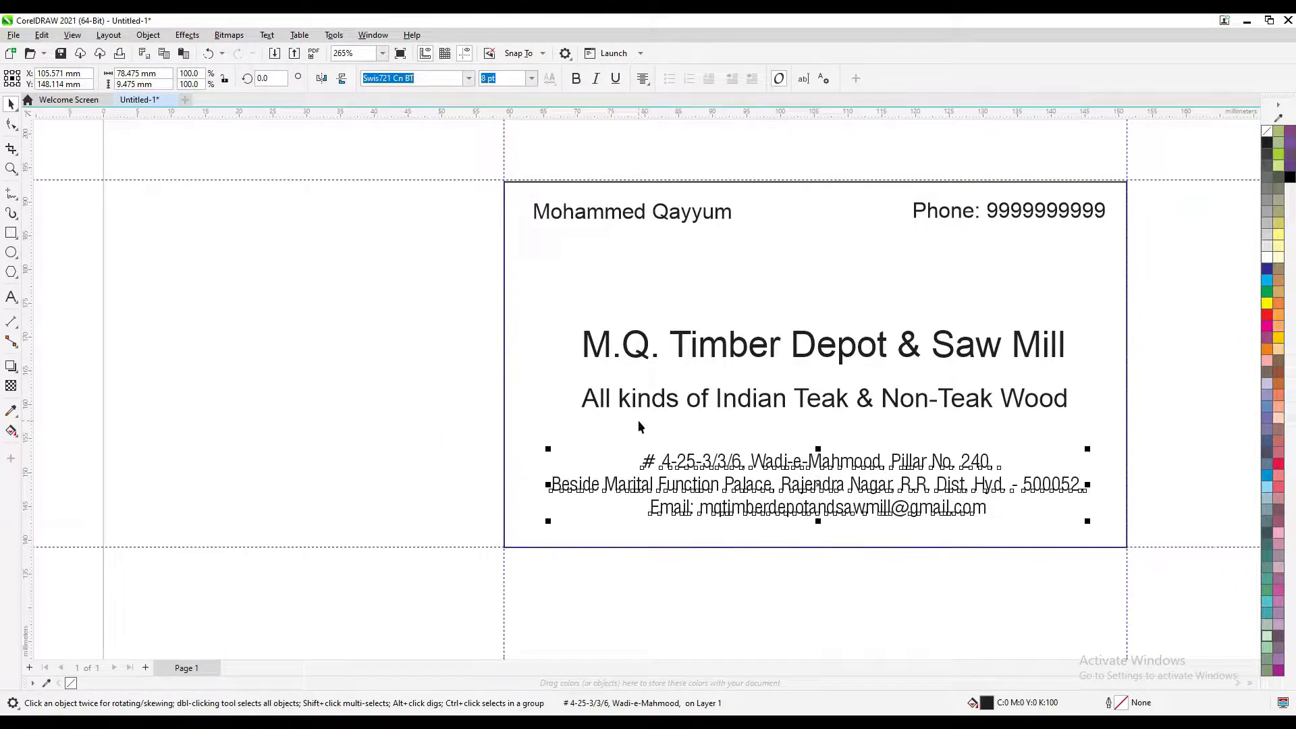
scroll(778, 485, up, 1)
scroll(776, 481, up, 3)
drag(776, 481, 722, 444)
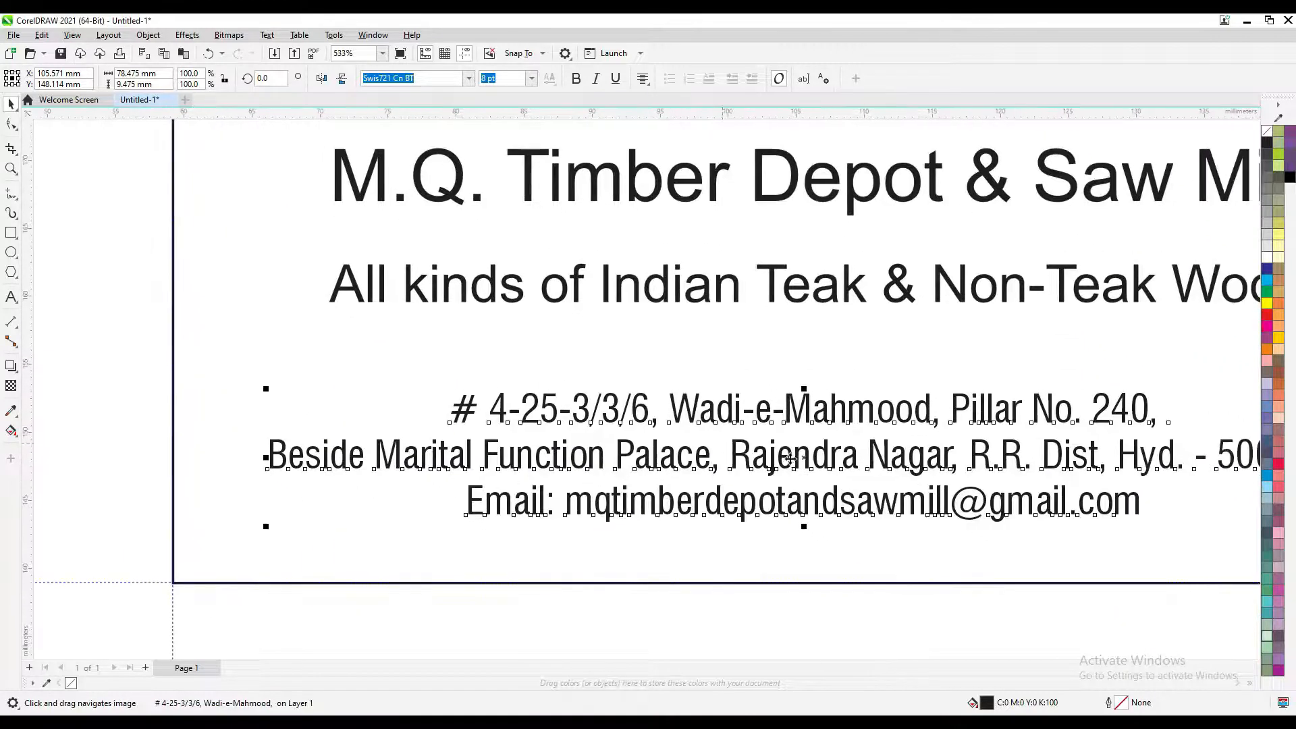
scroll(790, 458, down, 1)
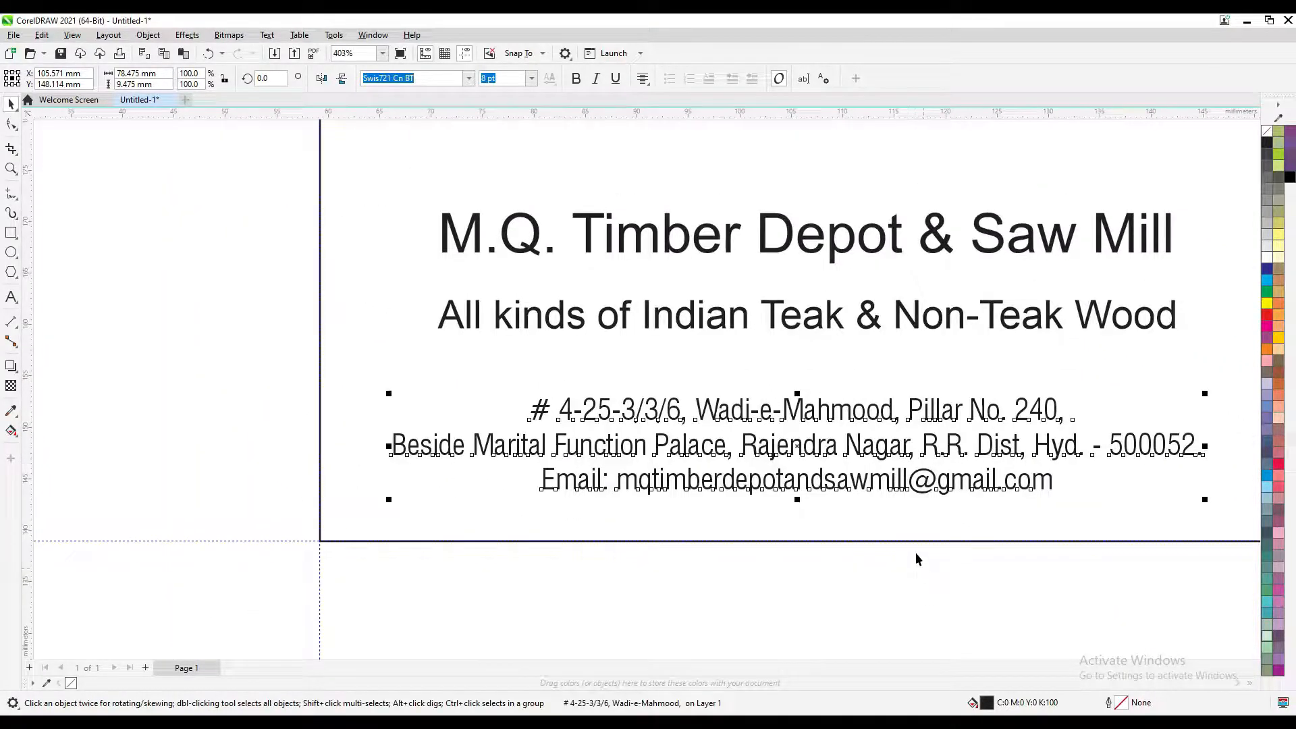
scroll(868, 529, down, 1)
click(455, 476)
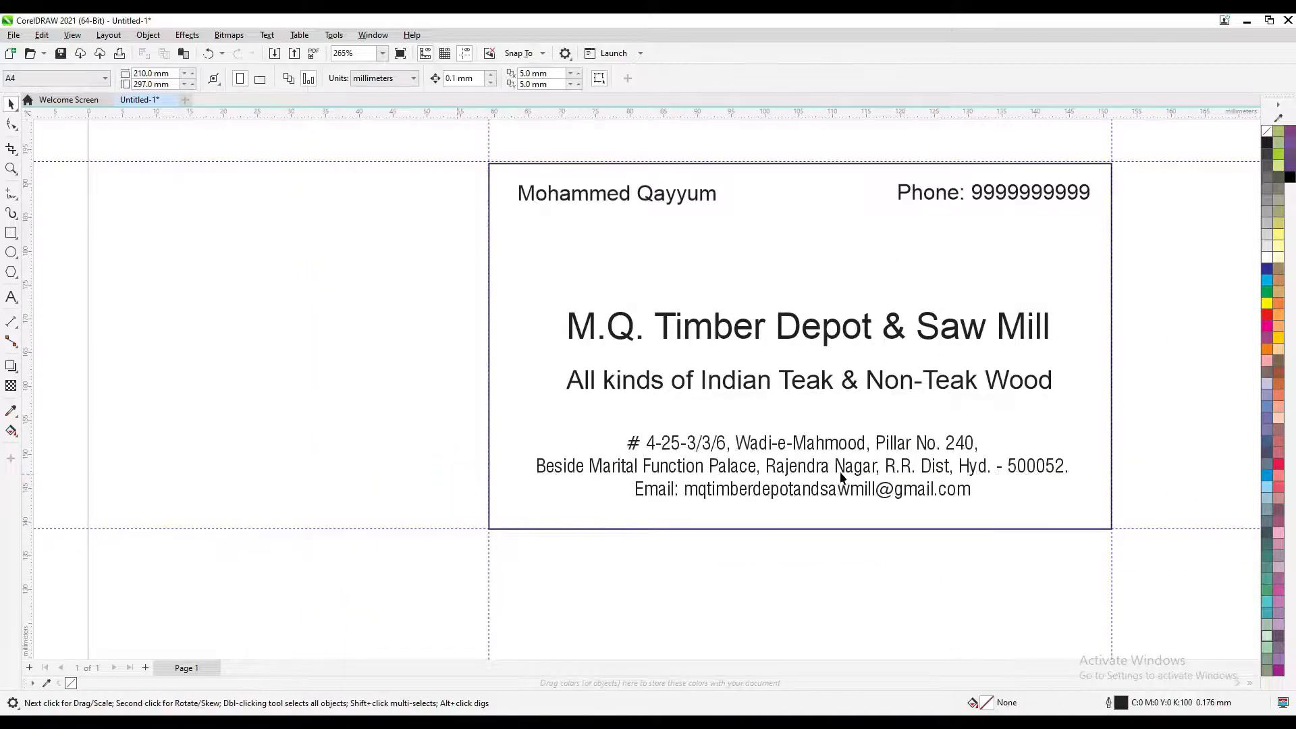
Change both the name and phone texts to Swis721 Cn BT
scroll(944, 487, up, 1)
drag(1158, 173, 417, 290)
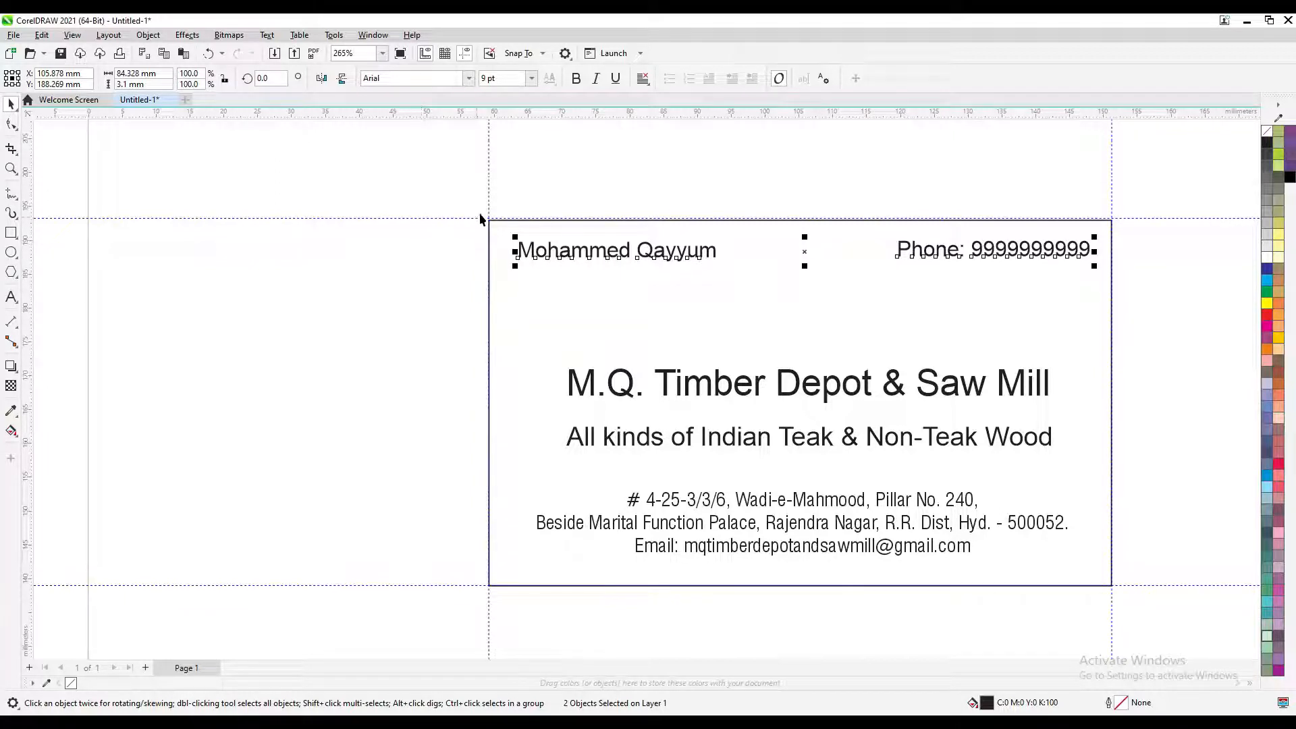
drag(459, 196, 1181, 315)
click(472, 77)
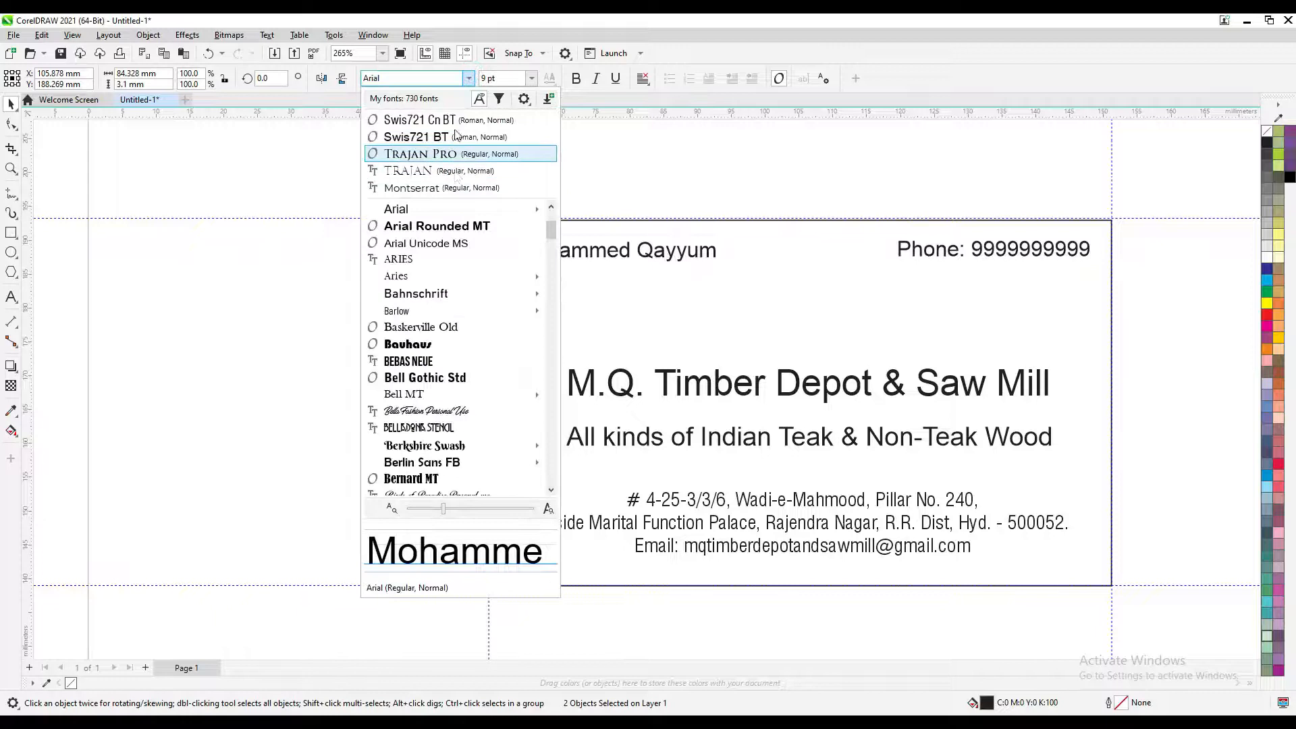
click(455, 119)
click(671, 177)
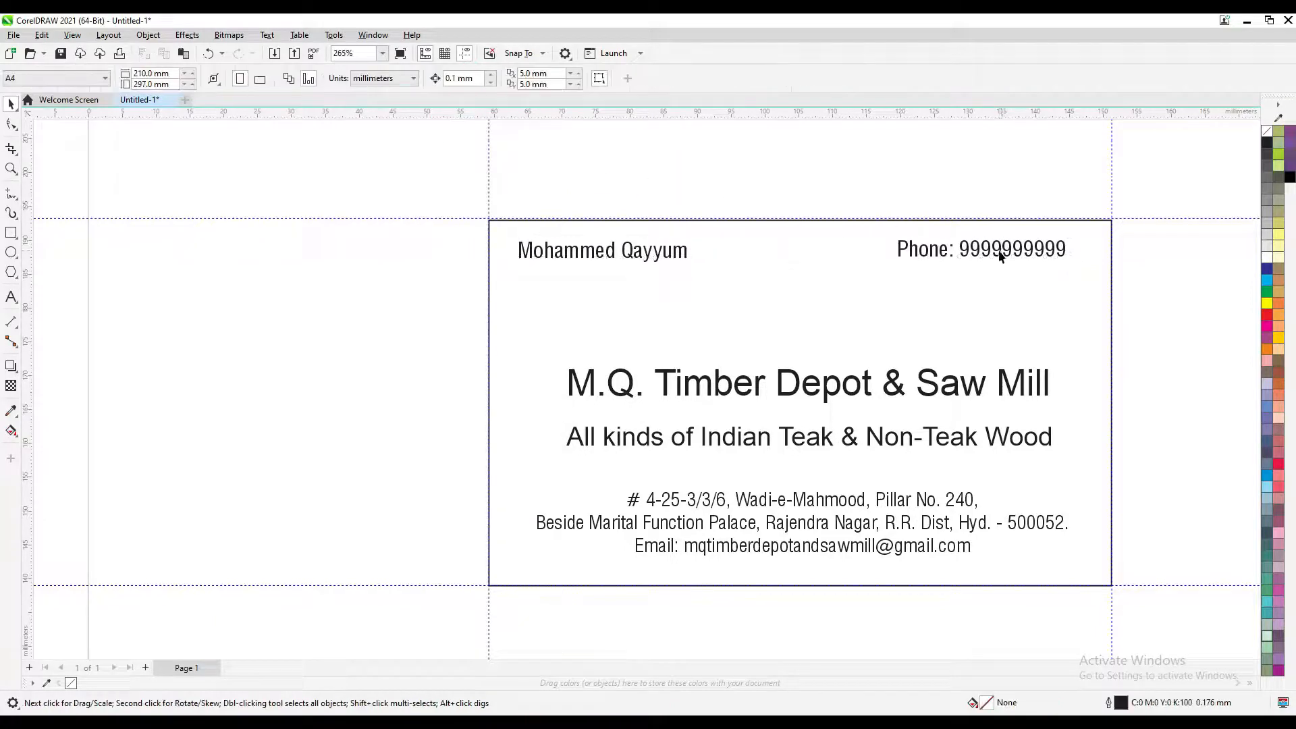
Nudge the phone line right and the name slightly left into the top corners
drag(1008, 252, 1039, 260)
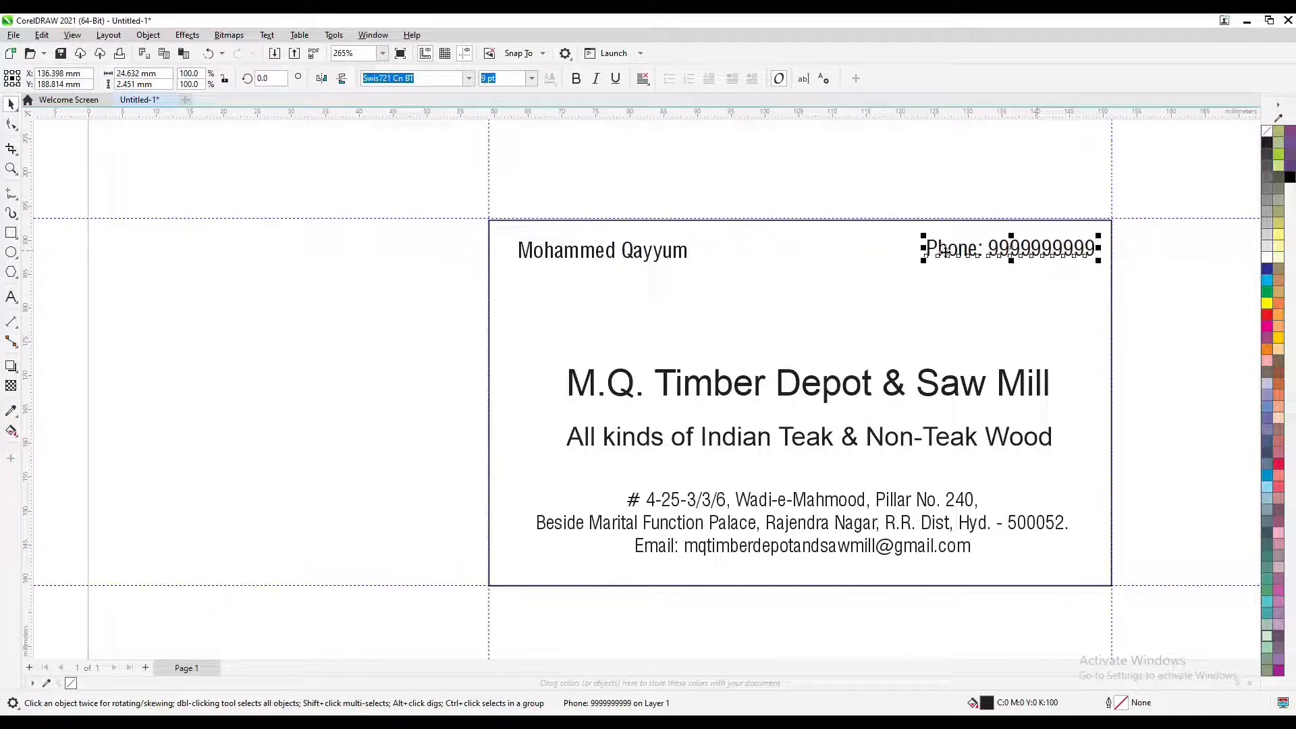
click(676, 252)
drag(676, 250, 672, 251)
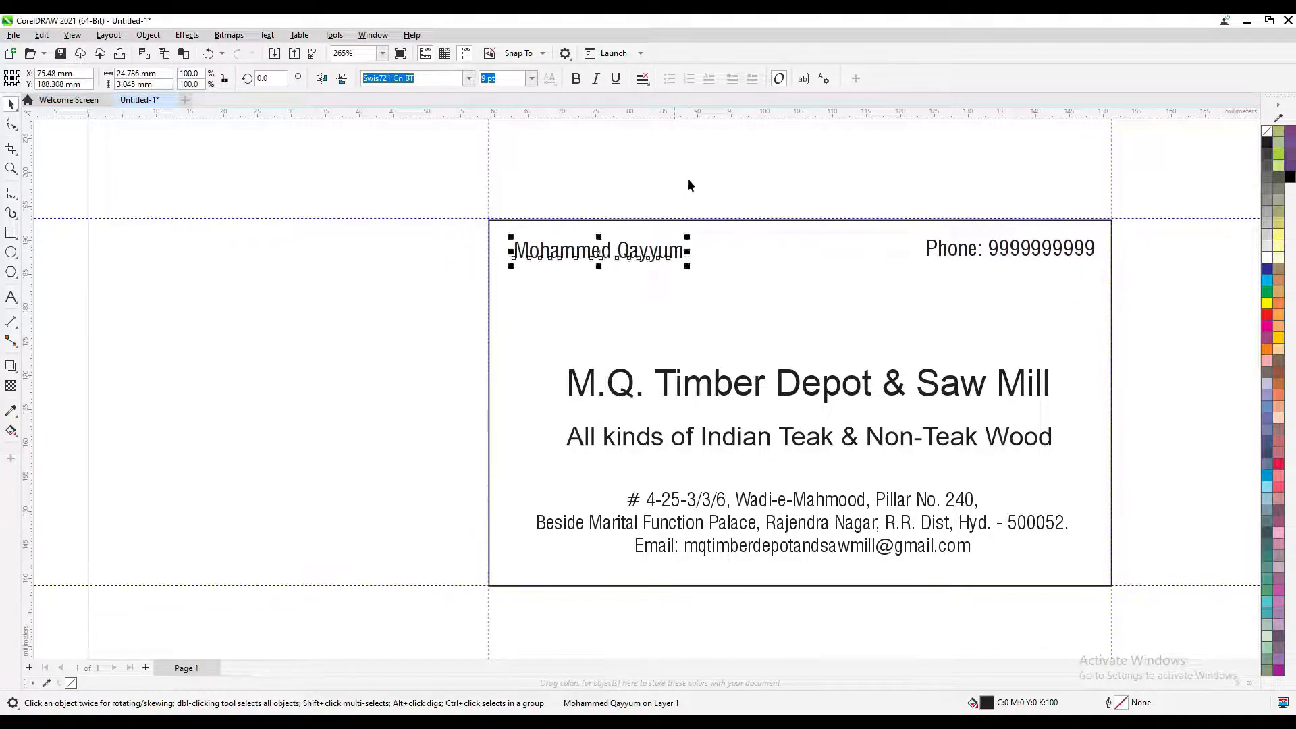
click(687, 179)
drag(796, 402, 719, 367)
Change the company name's font to Trajan Pro
click(659, 364)
click(676, 408)
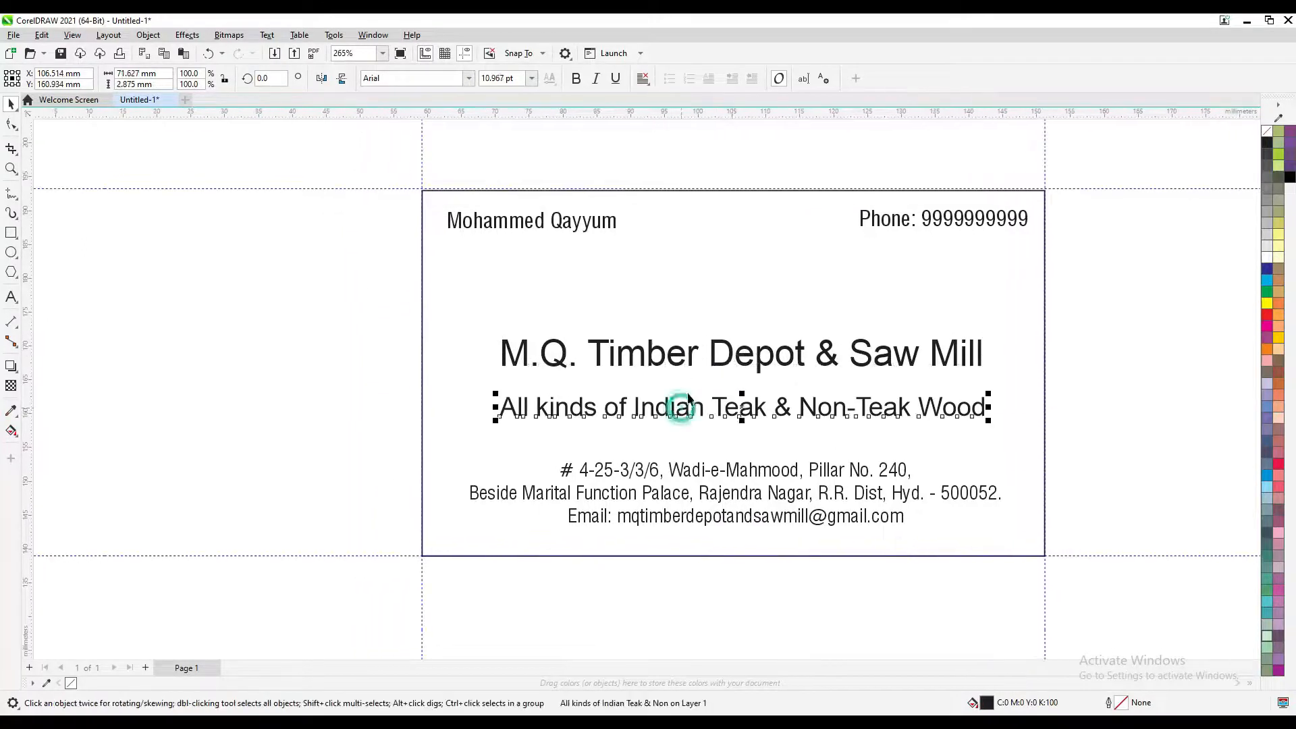
click(710, 354)
drag(639, 337, 665, 347)
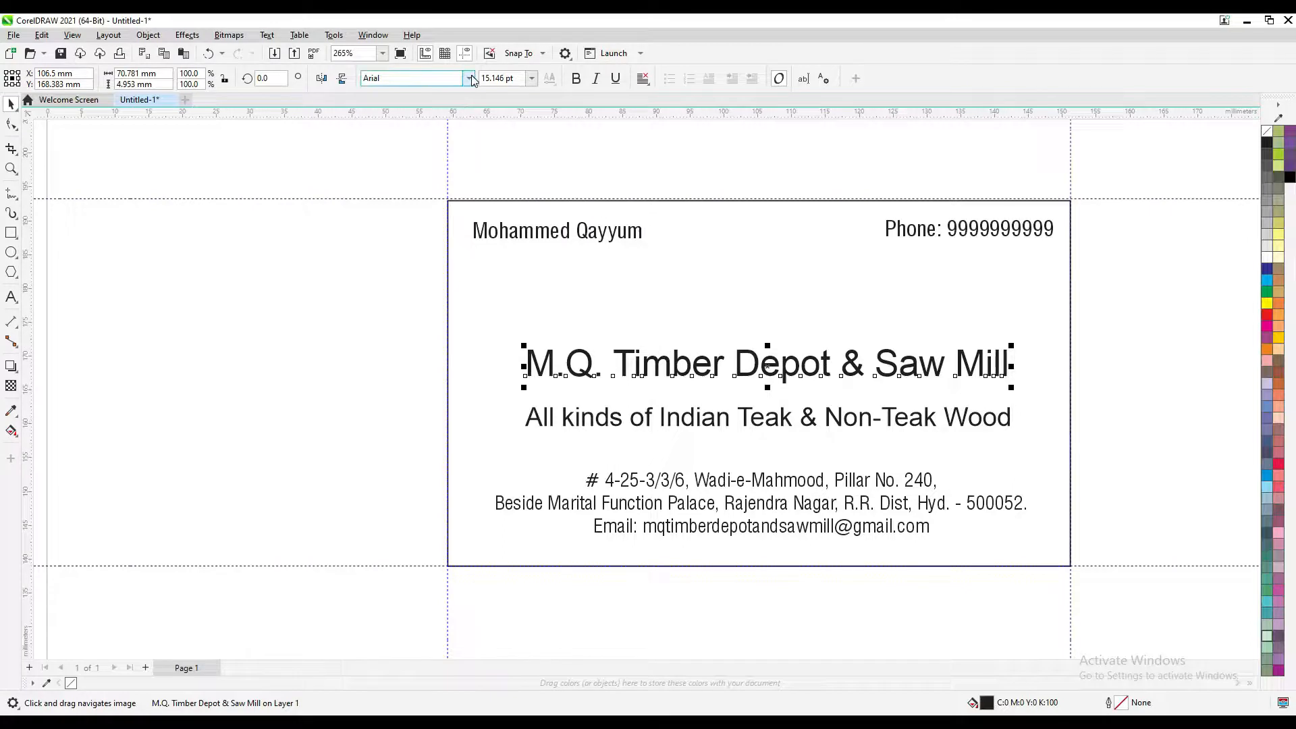
click(431, 82)
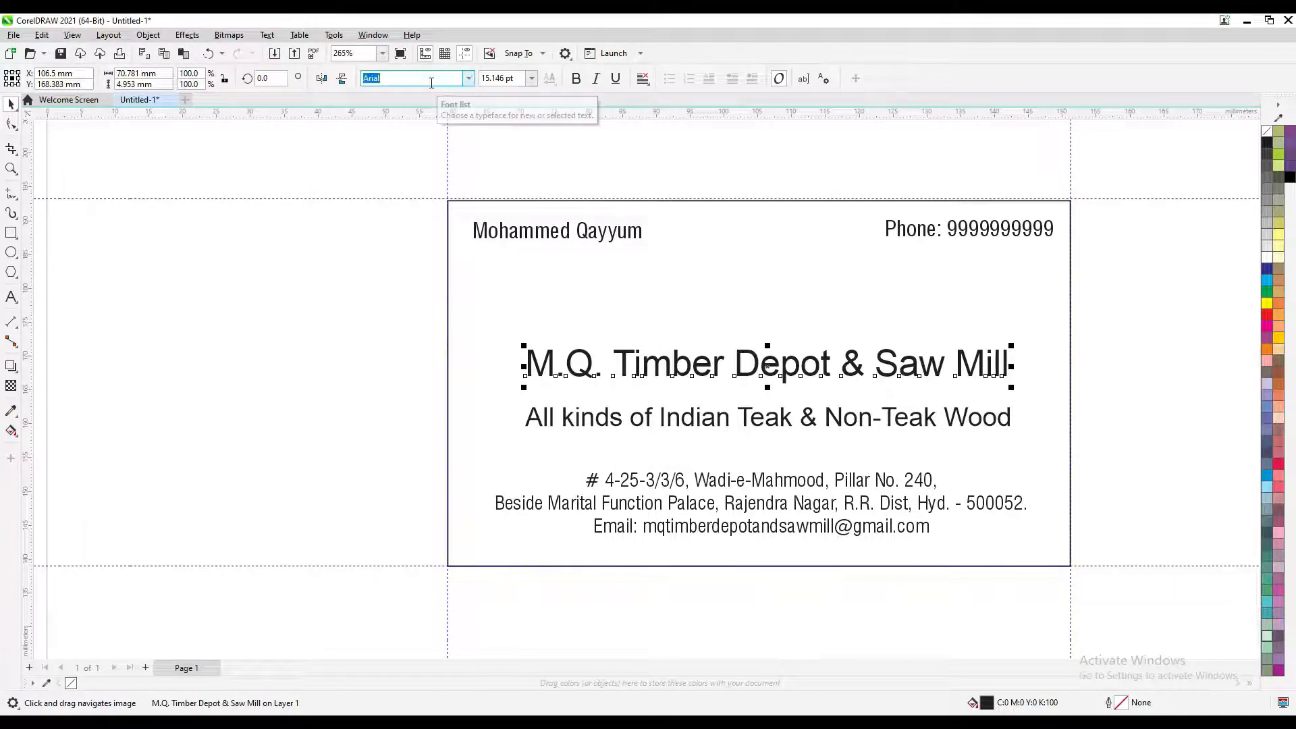
text(T)
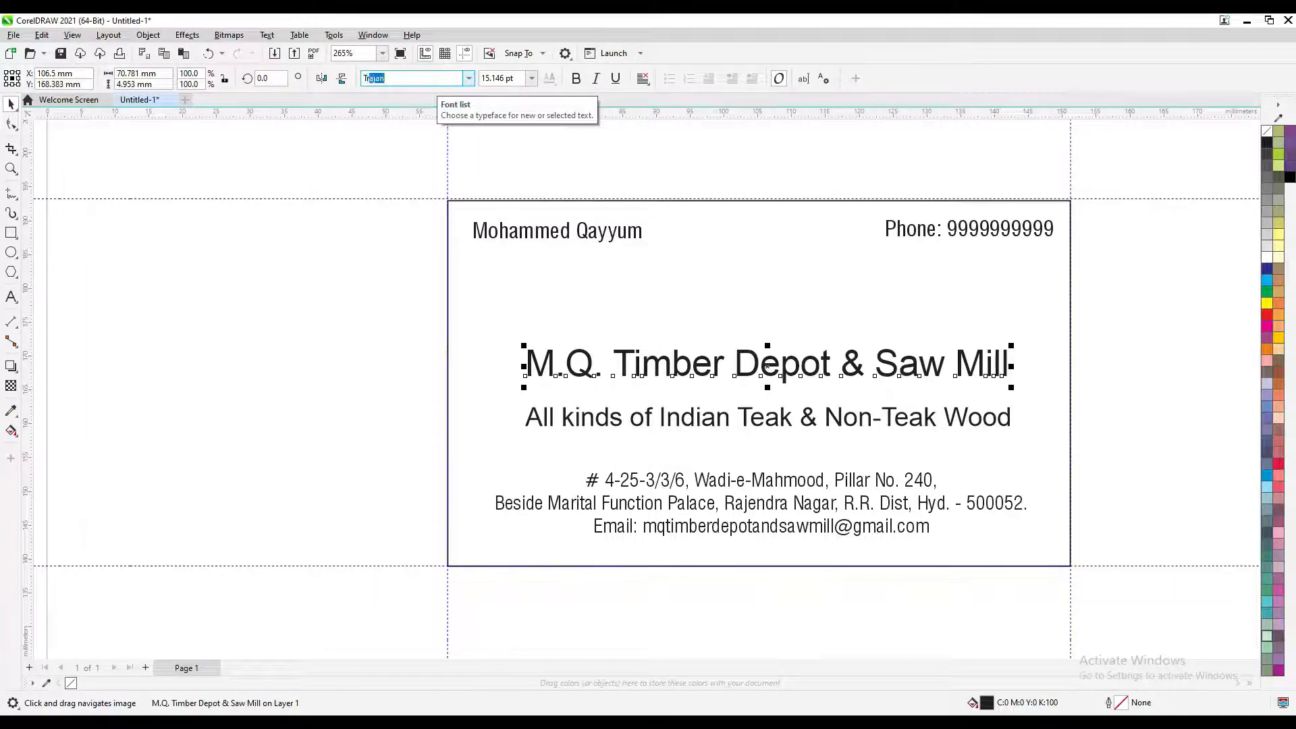
text(raj)
click(469, 78)
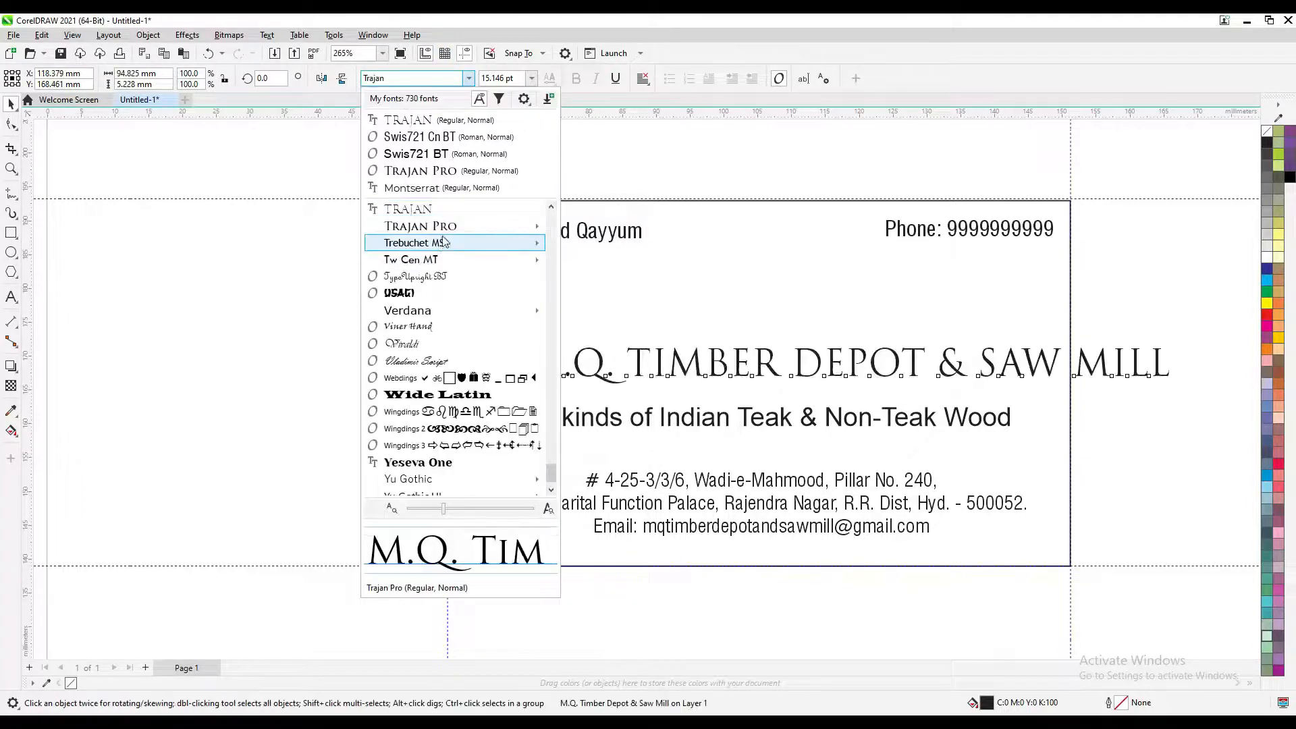
click(446, 234)
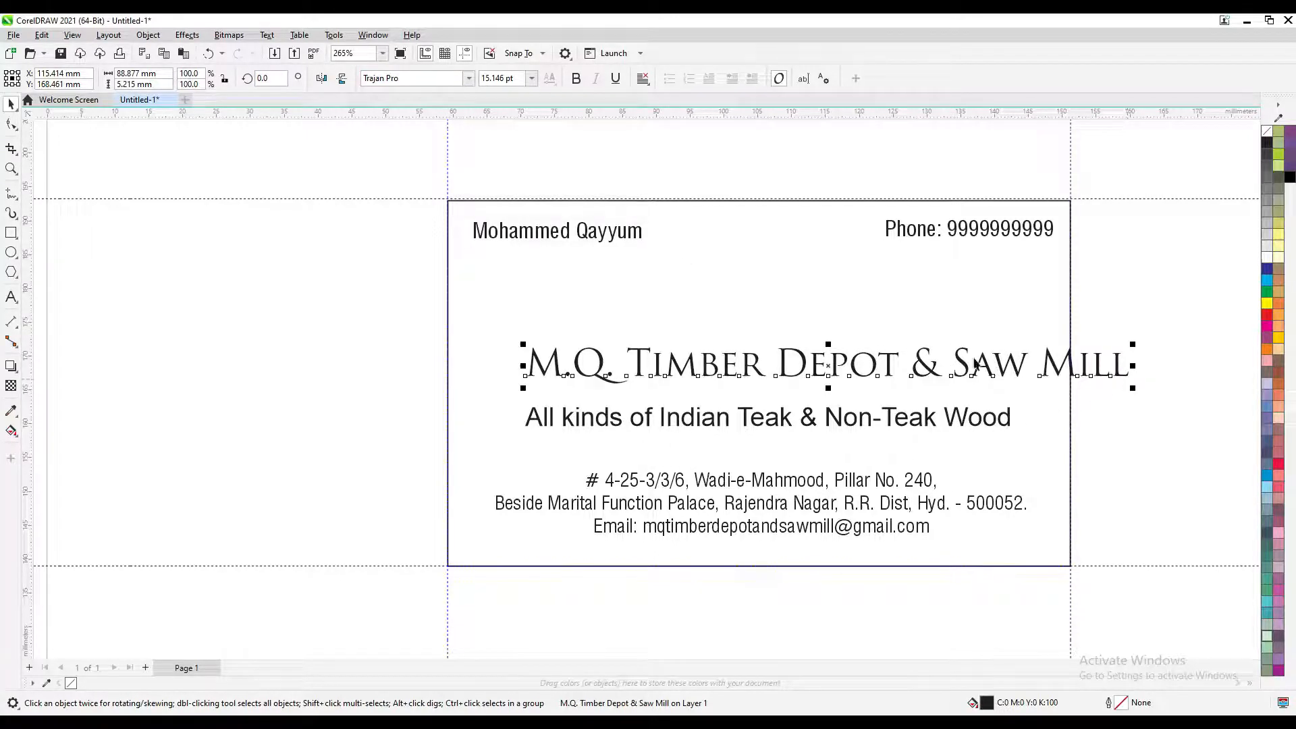
Shrink the company name to about 83%, recentre it, and select the card's border rectangle
drag(1133, 388, 1023, 417)
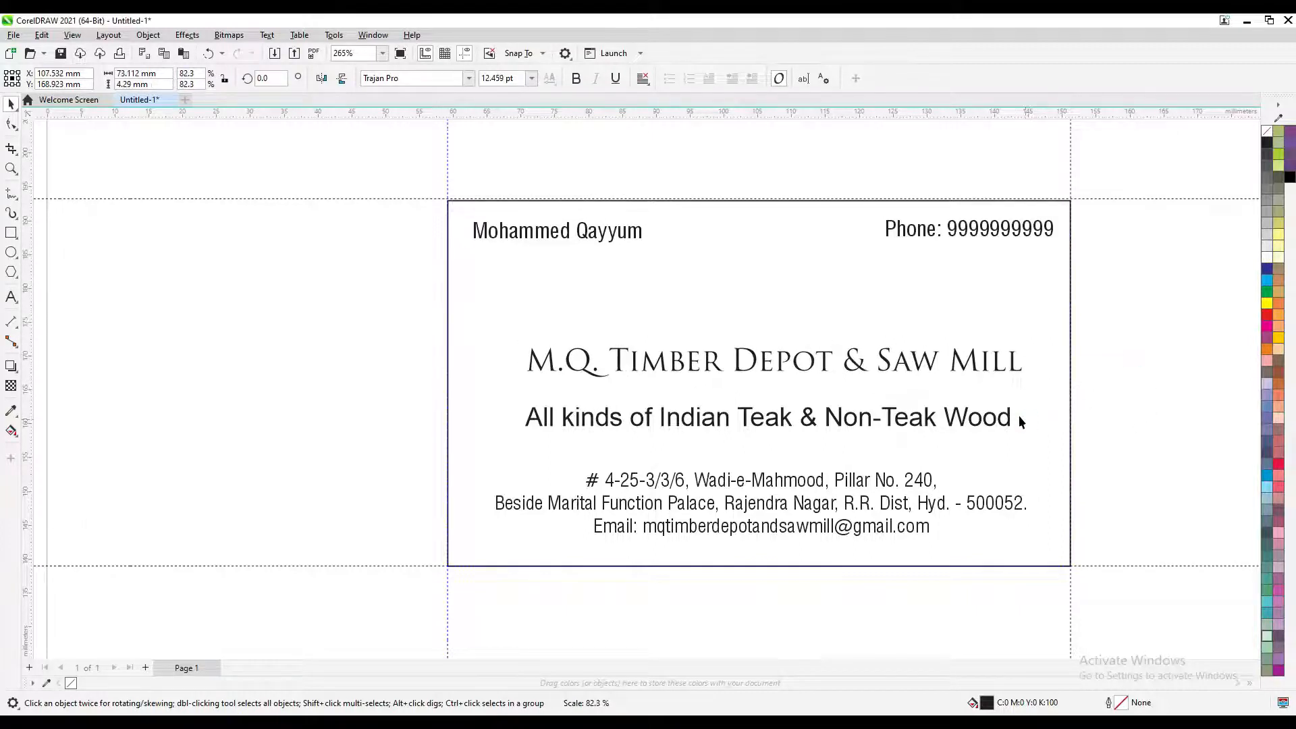
drag(974, 366, 966, 370)
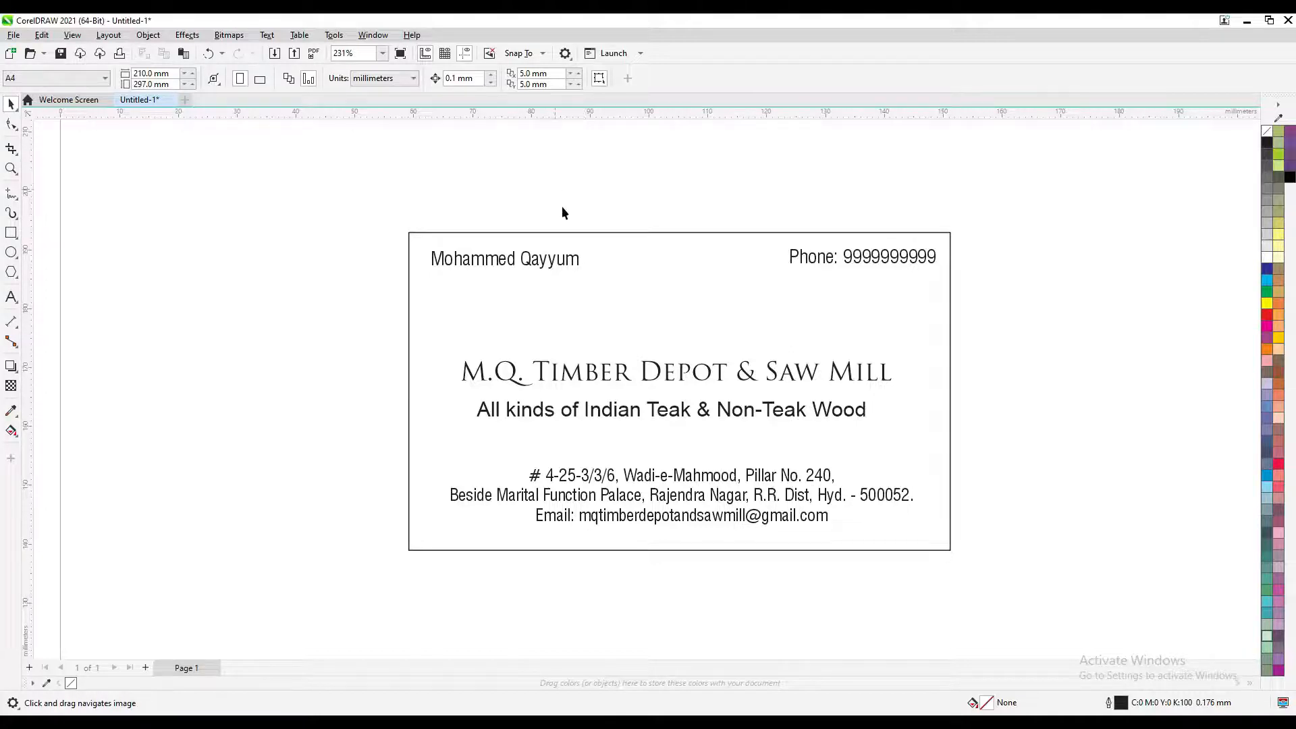
click(599, 299)
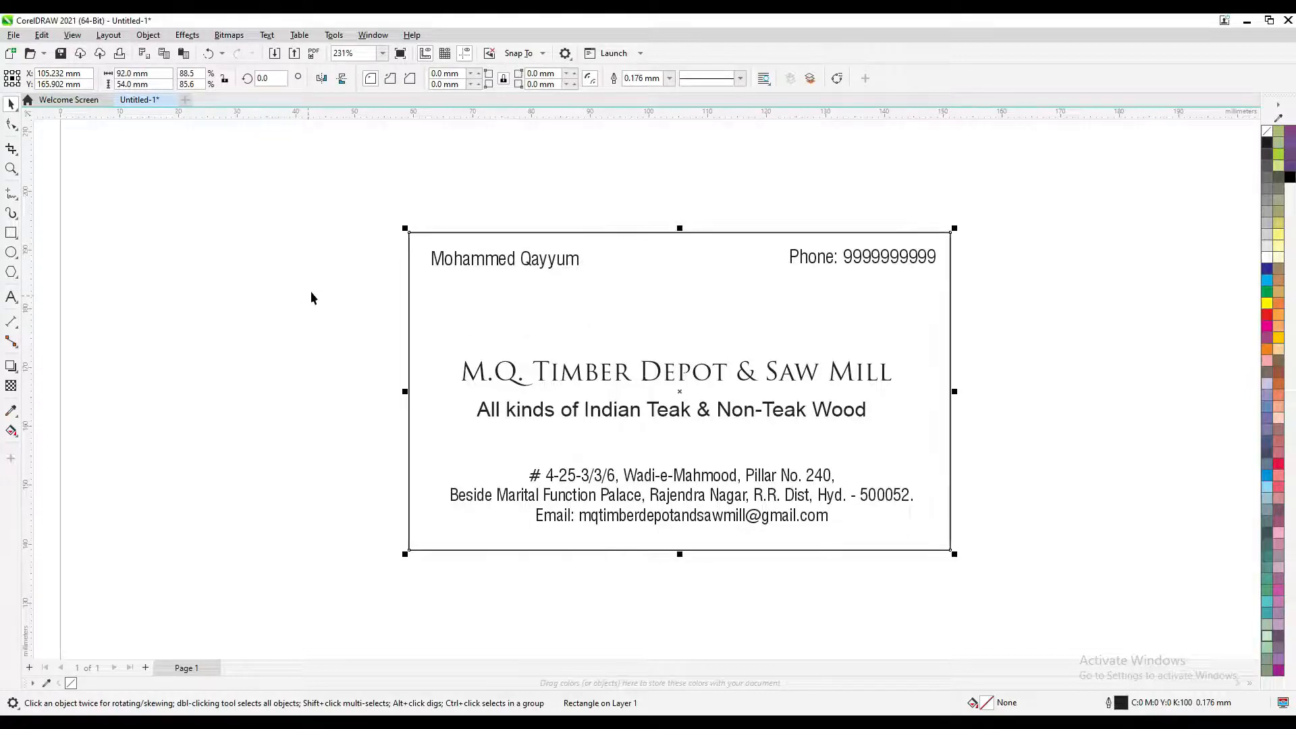
drag(508, 313, 628, 258)
key(ctrl+z)
key(ctrl+shift+z)
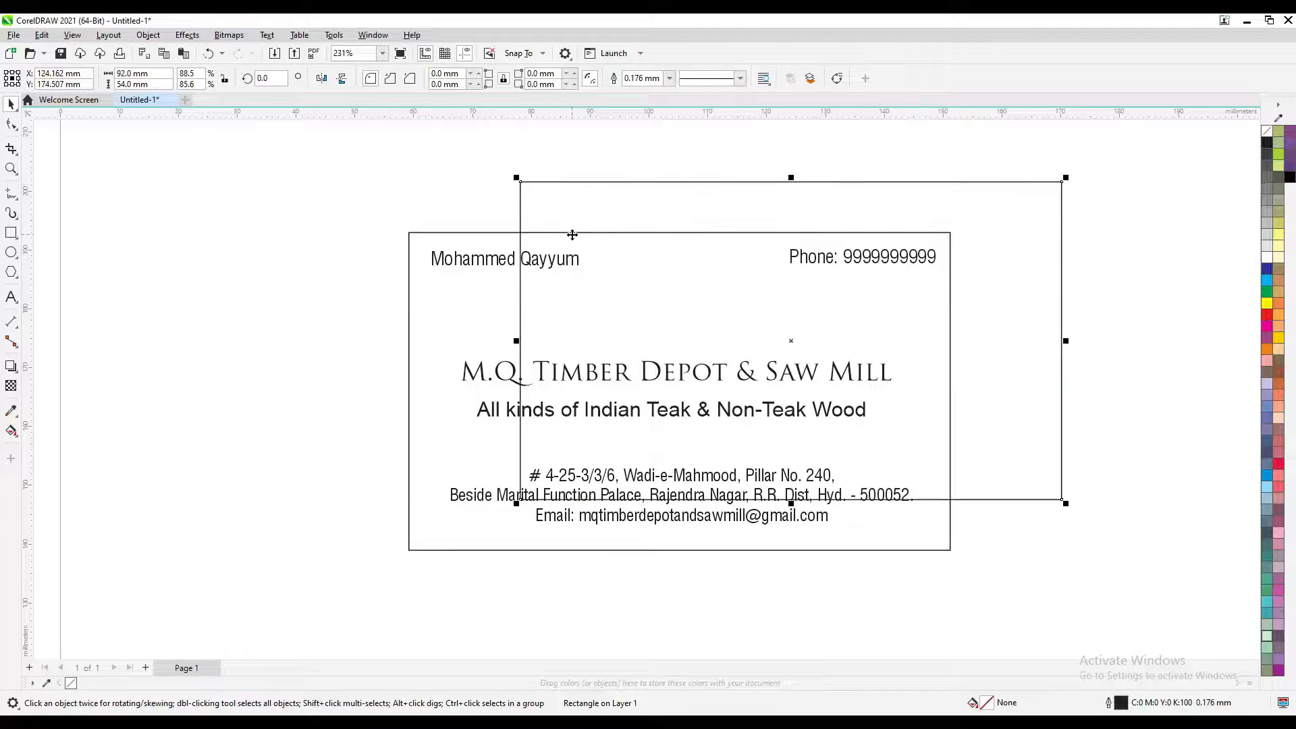
key(ctrl+z)
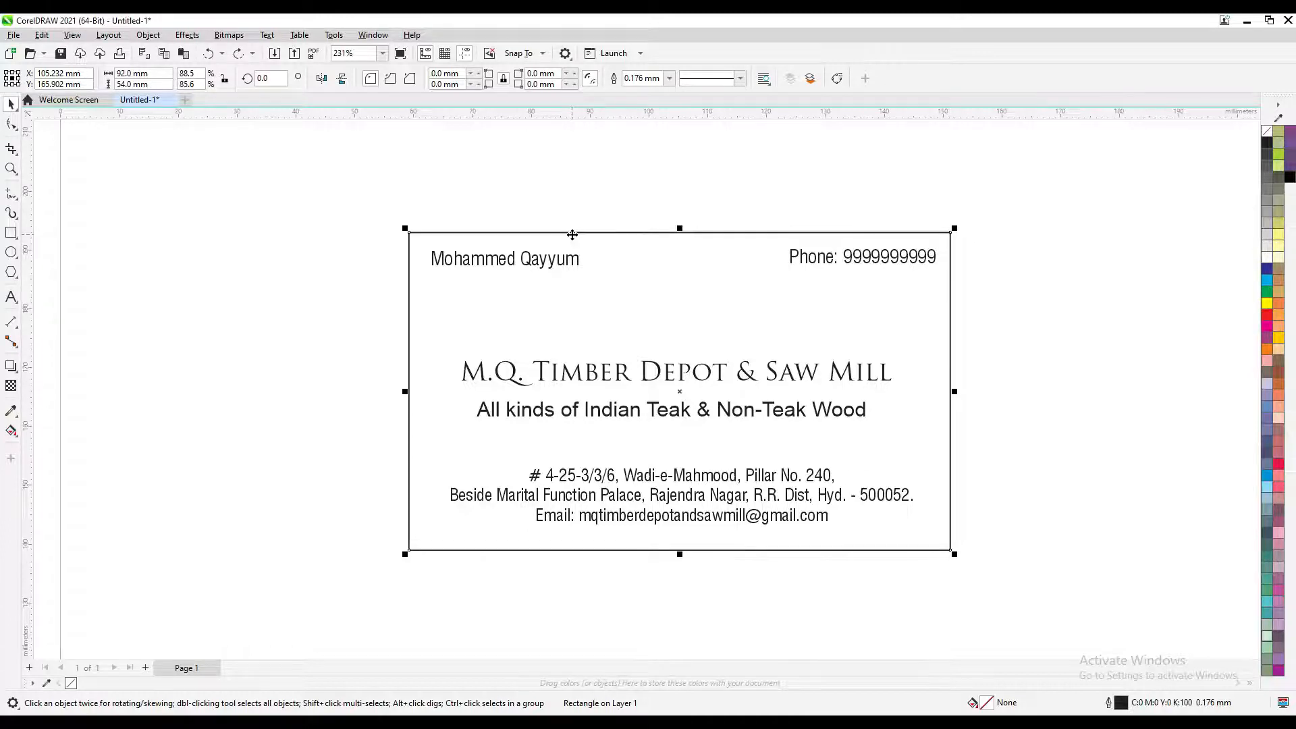
click(41, 35)
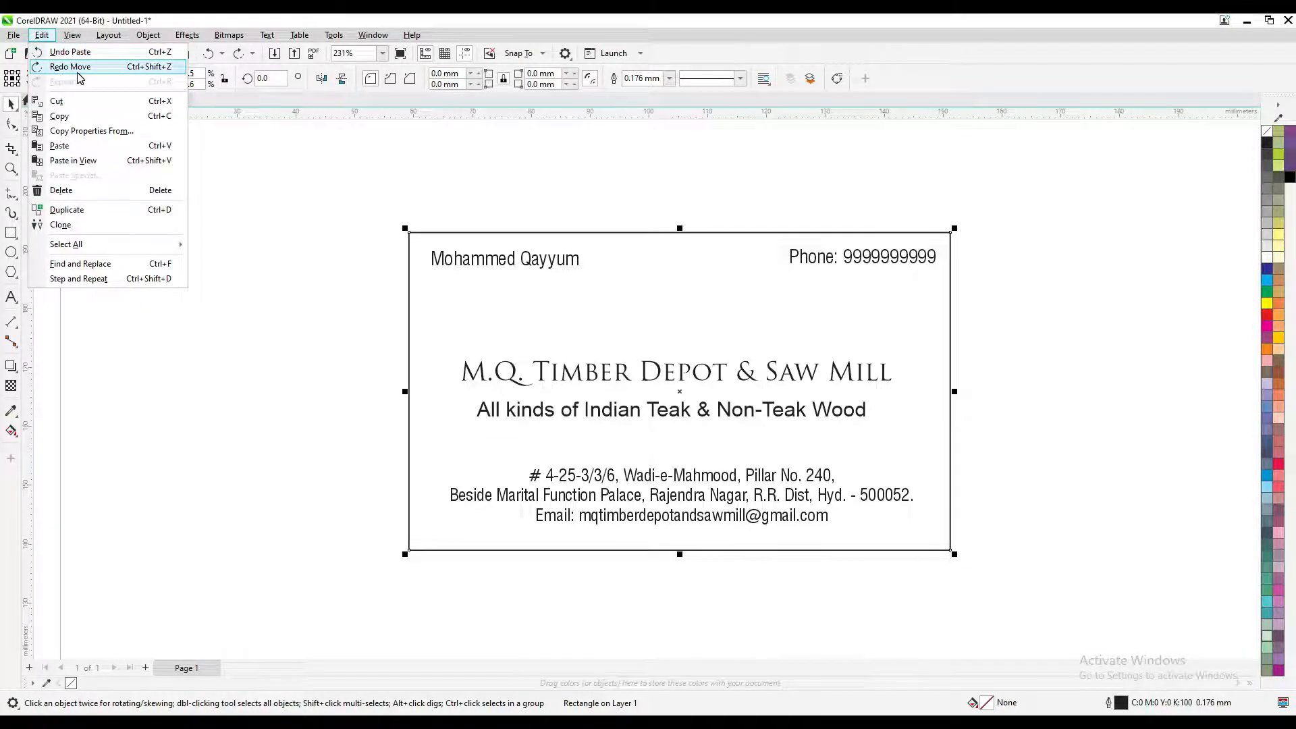
click(305, 234)
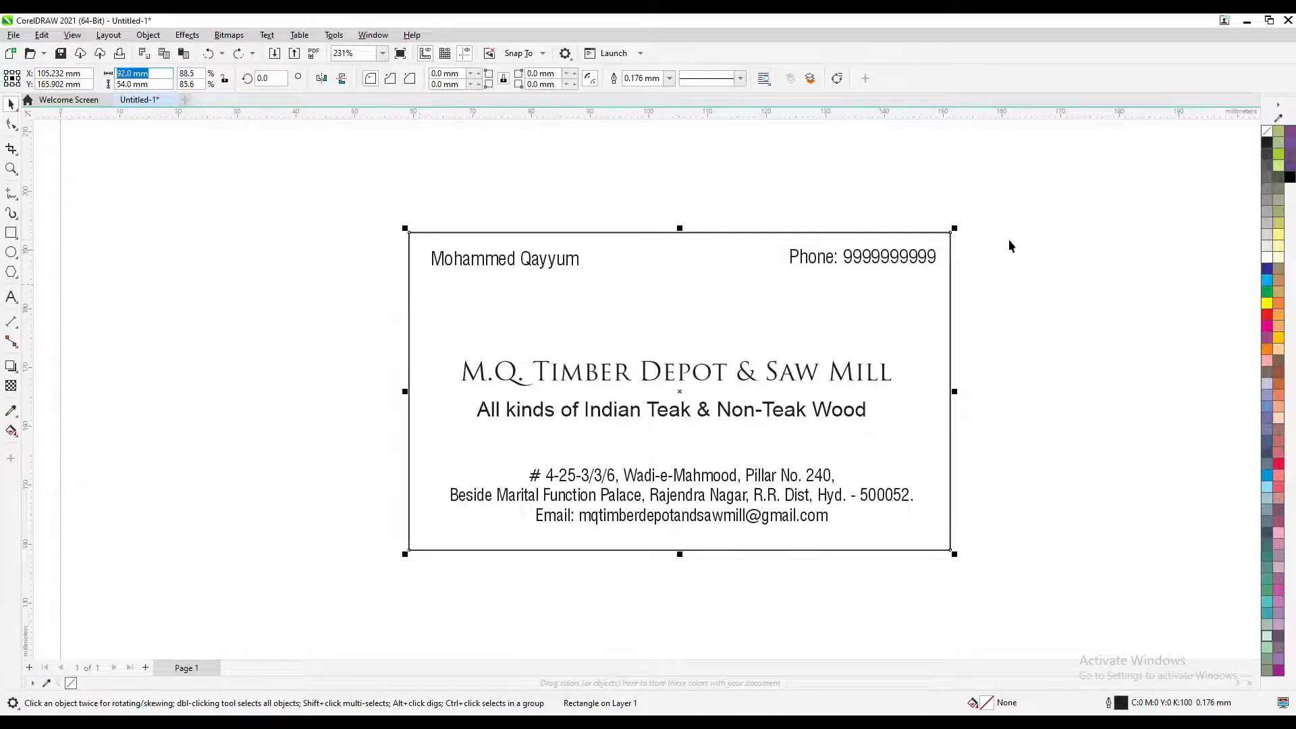
Resize the copied rectangle to 85 × 47 mm
text(86)
key(Tab)
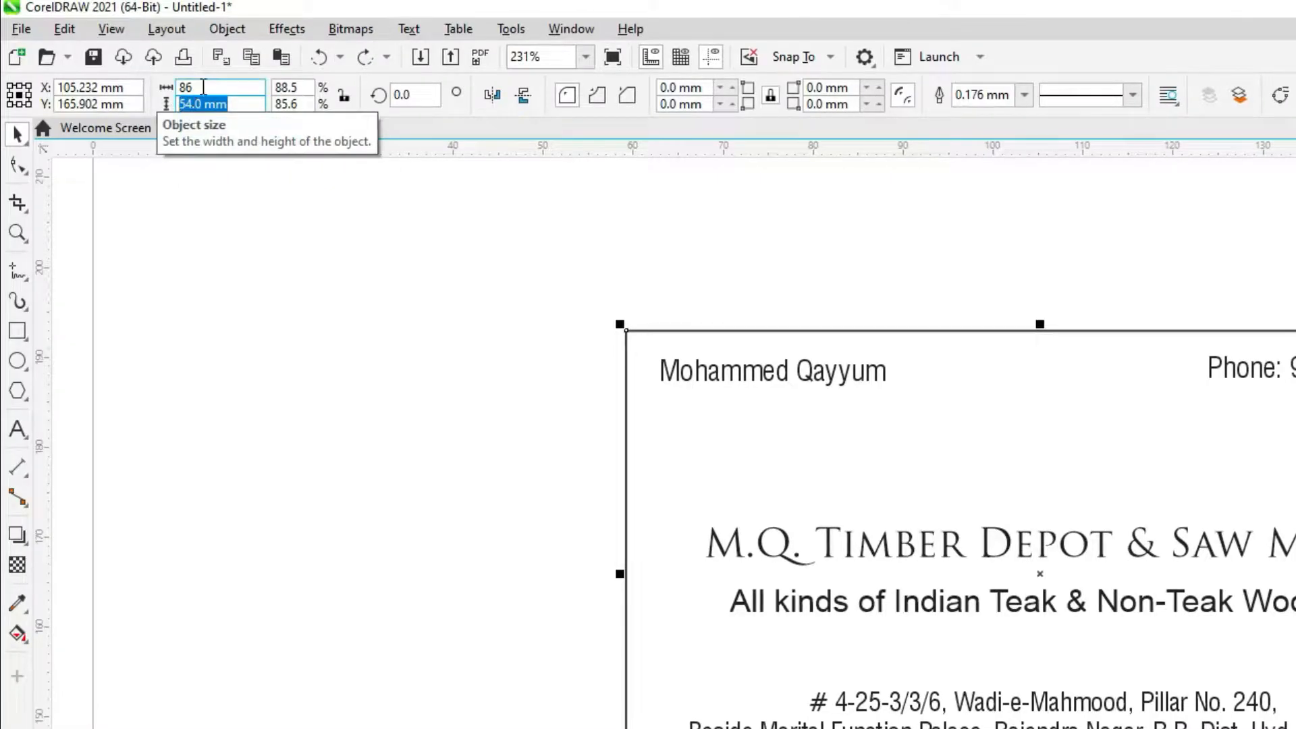
text(46)
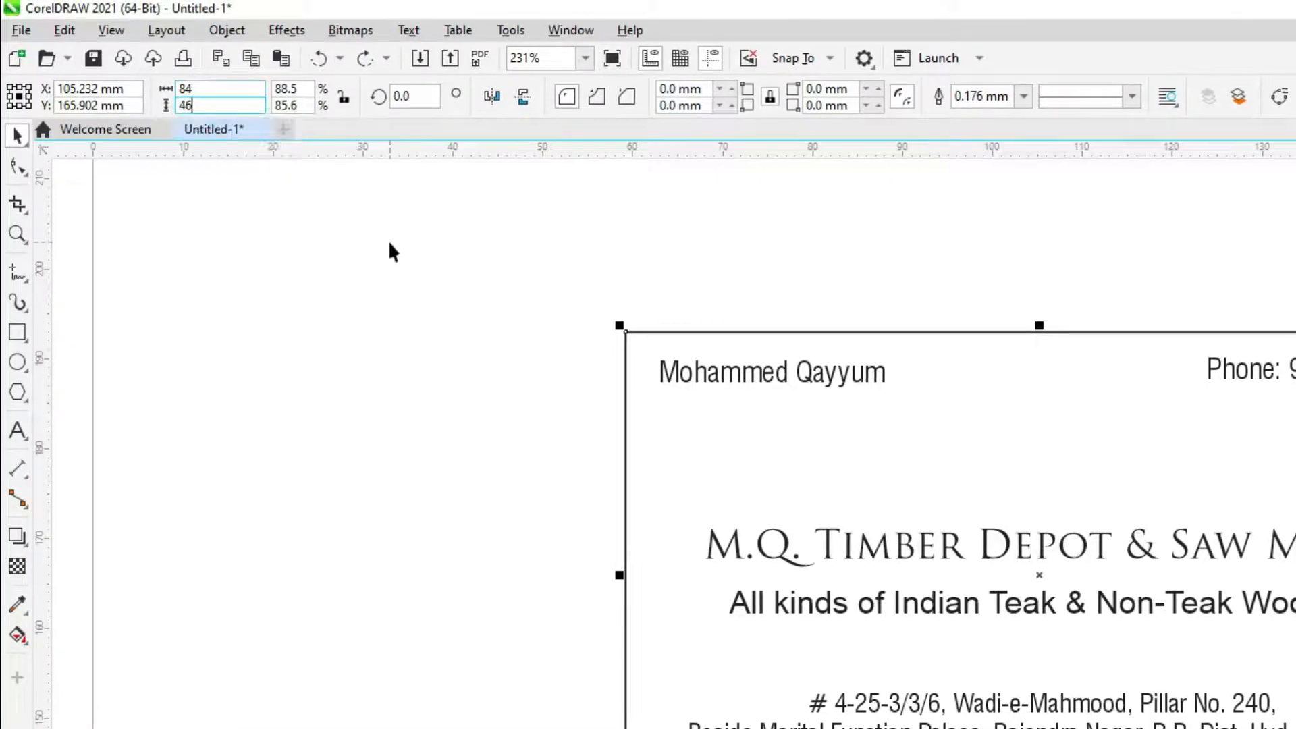
key(Return)
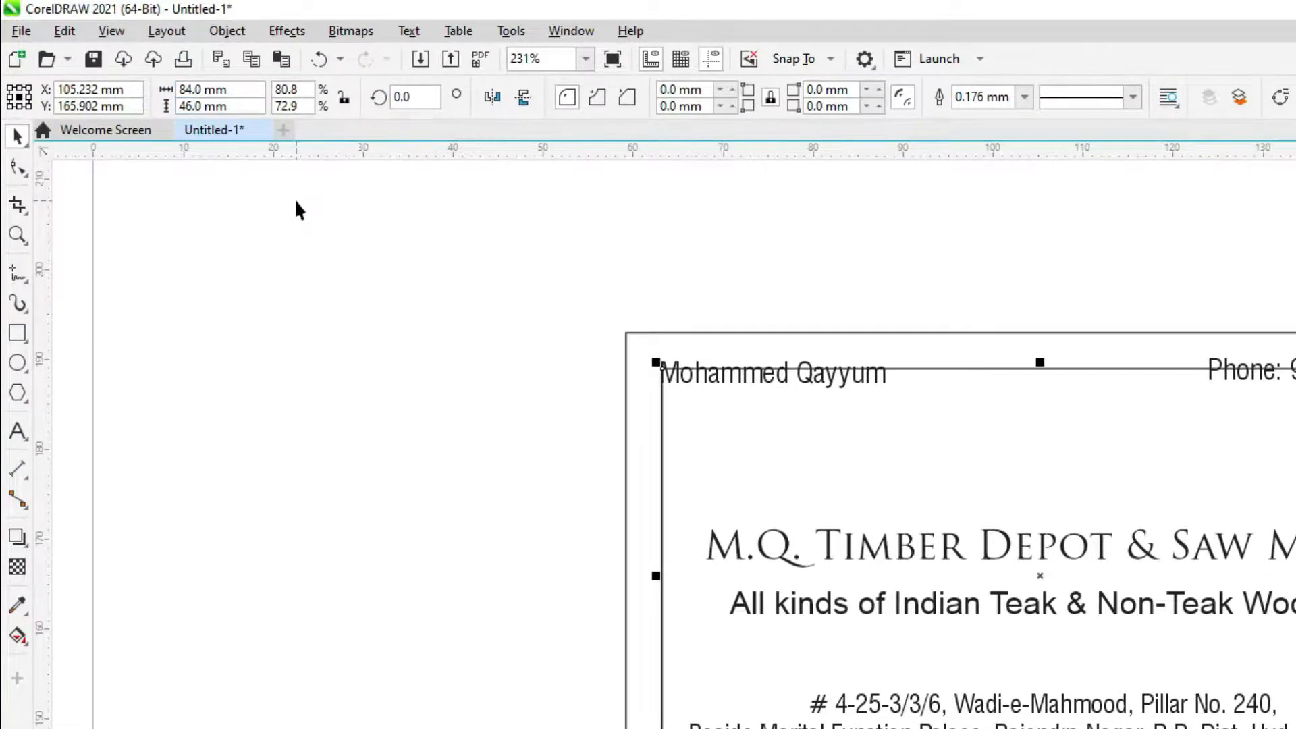
drag(233, 89, 152, 89)
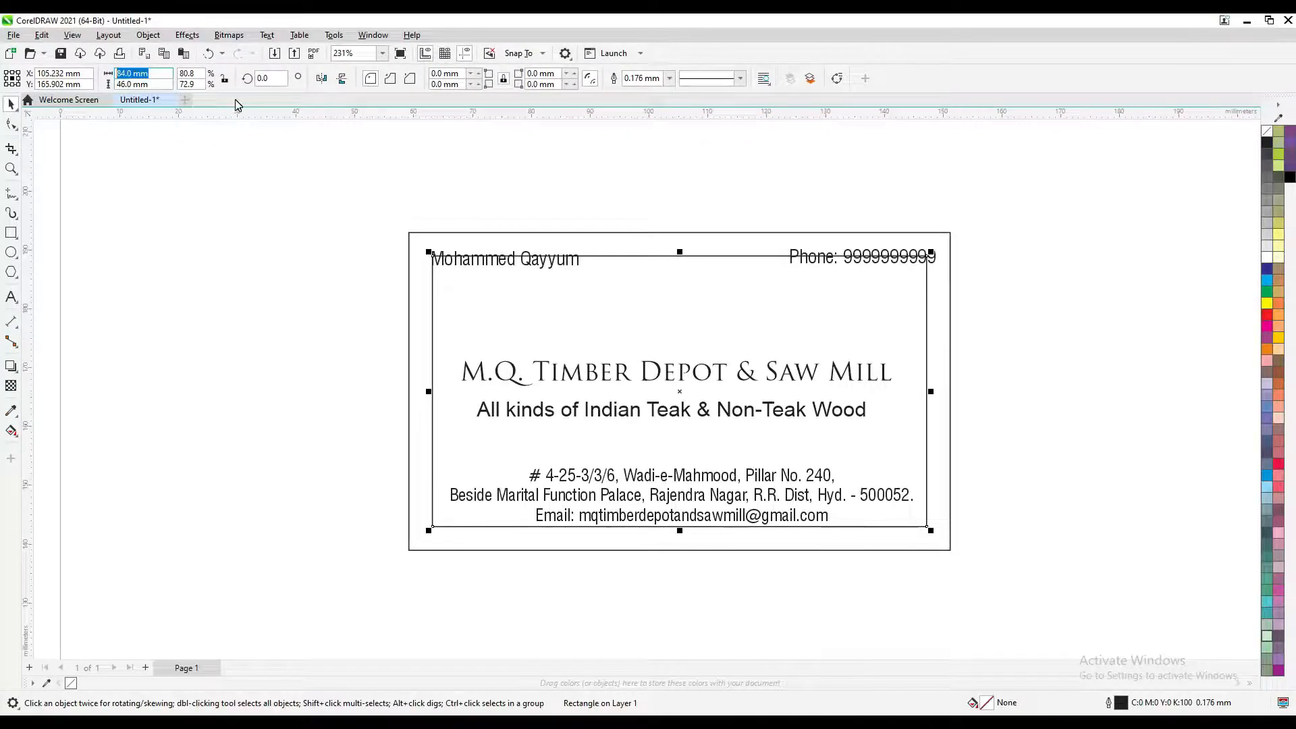
text(85)
click(160, 84)
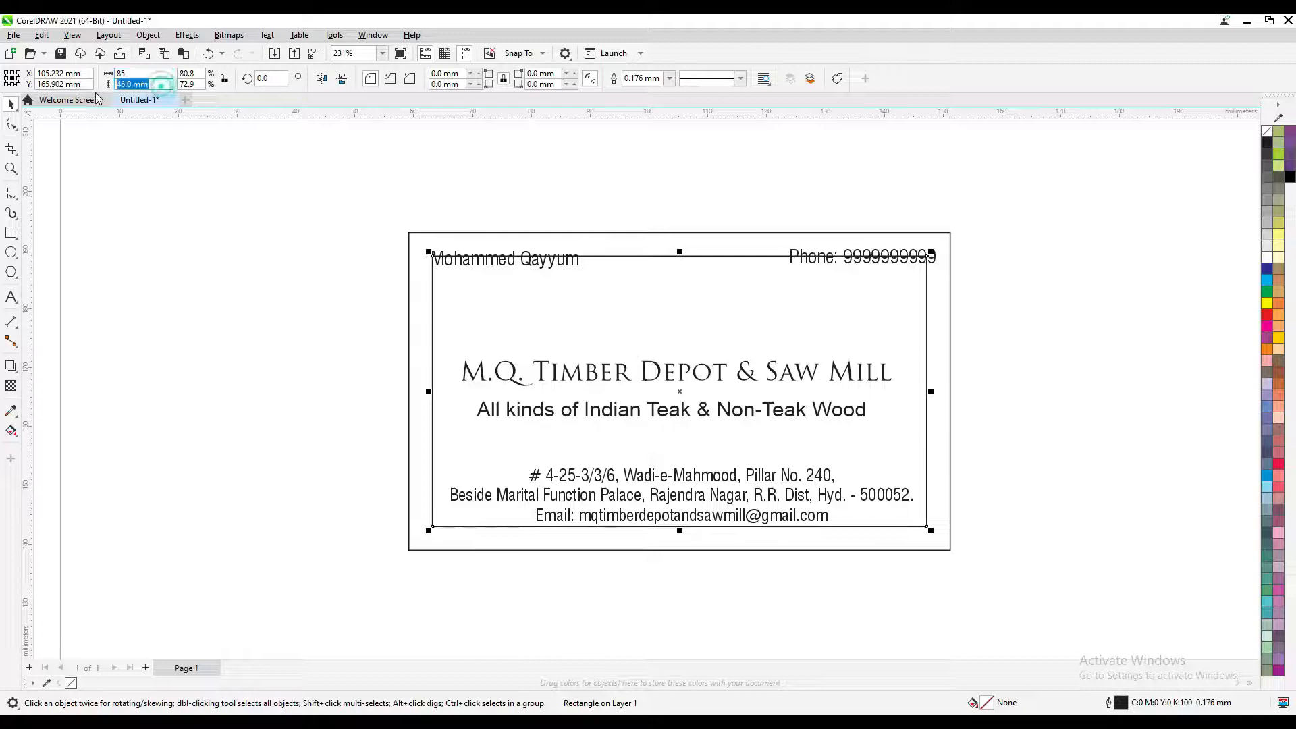
text(47)
key(Return)
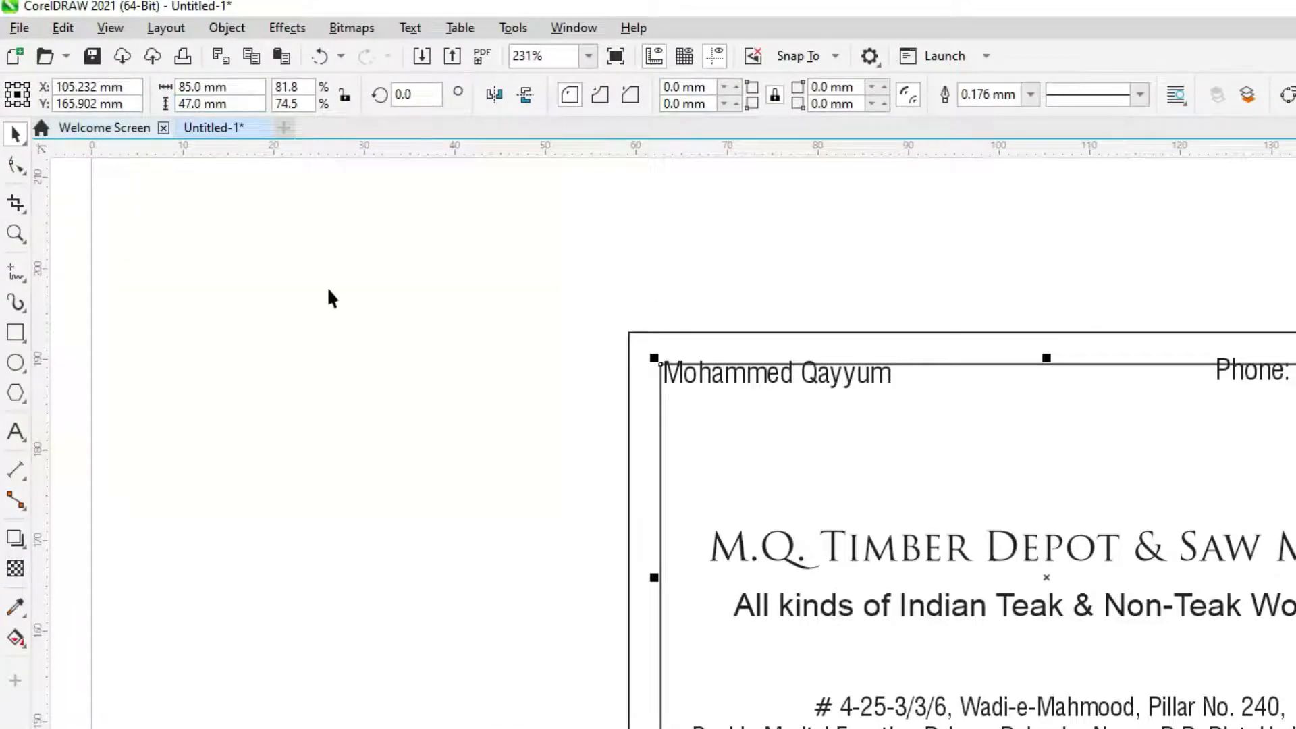
Move the phone number and name into the inner frame's top-right and top-left corners
click(376, 304)
scroll(820, 399, up, 2)
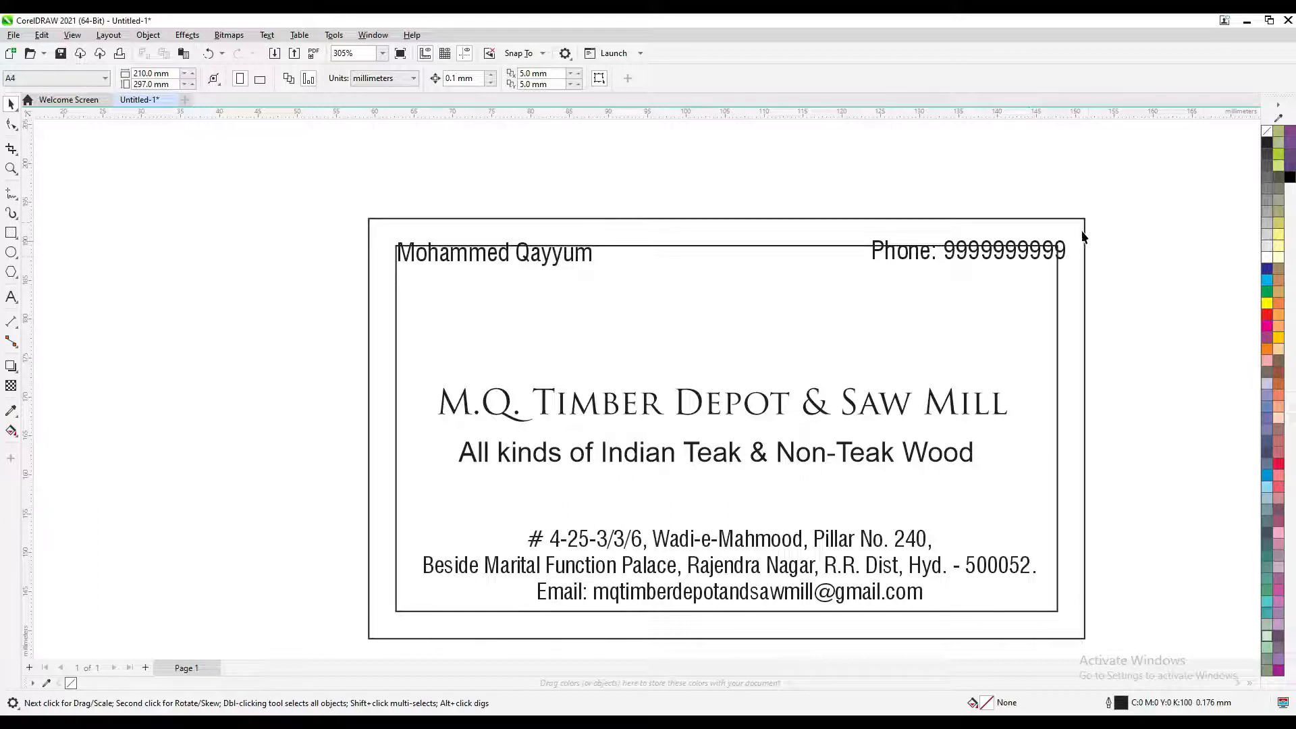
mouse_move(1052, 257)
mouse_down()
mouse_move(1010, 280)
mouse_move(1044, 268)
mouse_up()
drag(487, 258, 461, 228)
scroll(487, 266, down, 1)
click(499, 267)
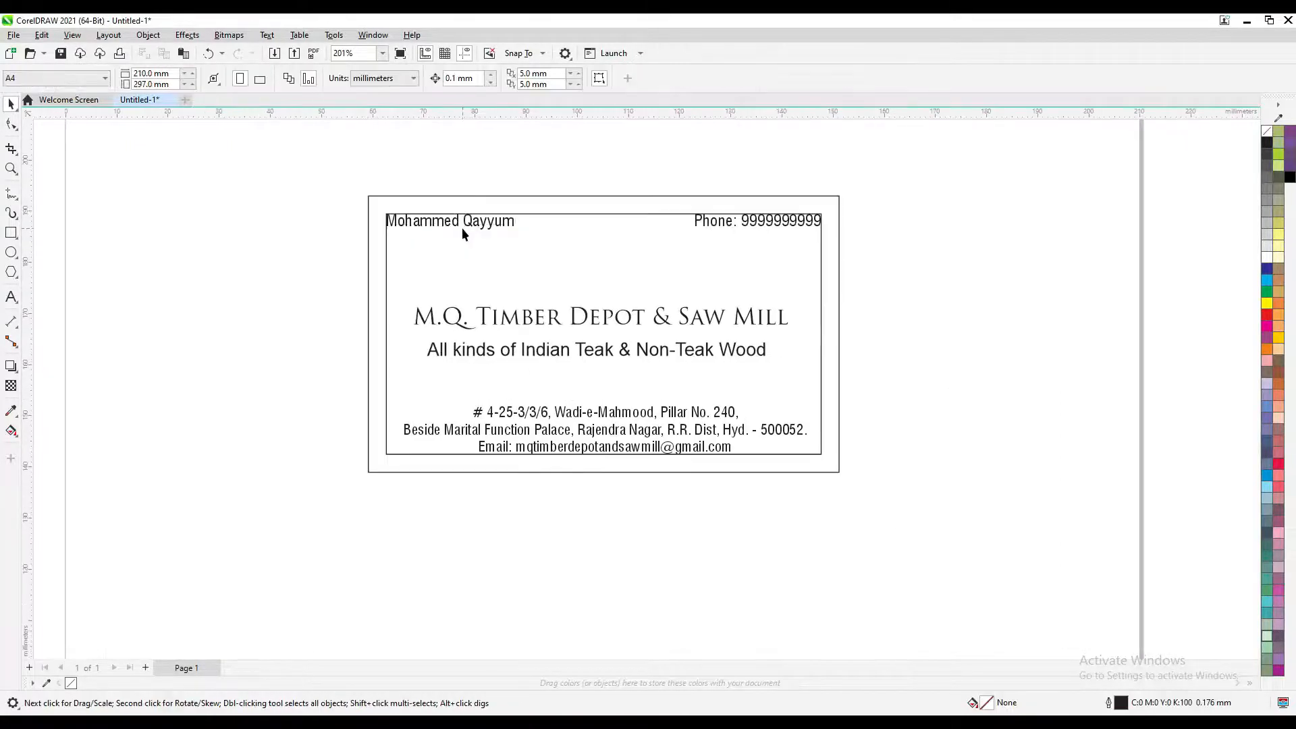
scroll(462, 228, up, 1)
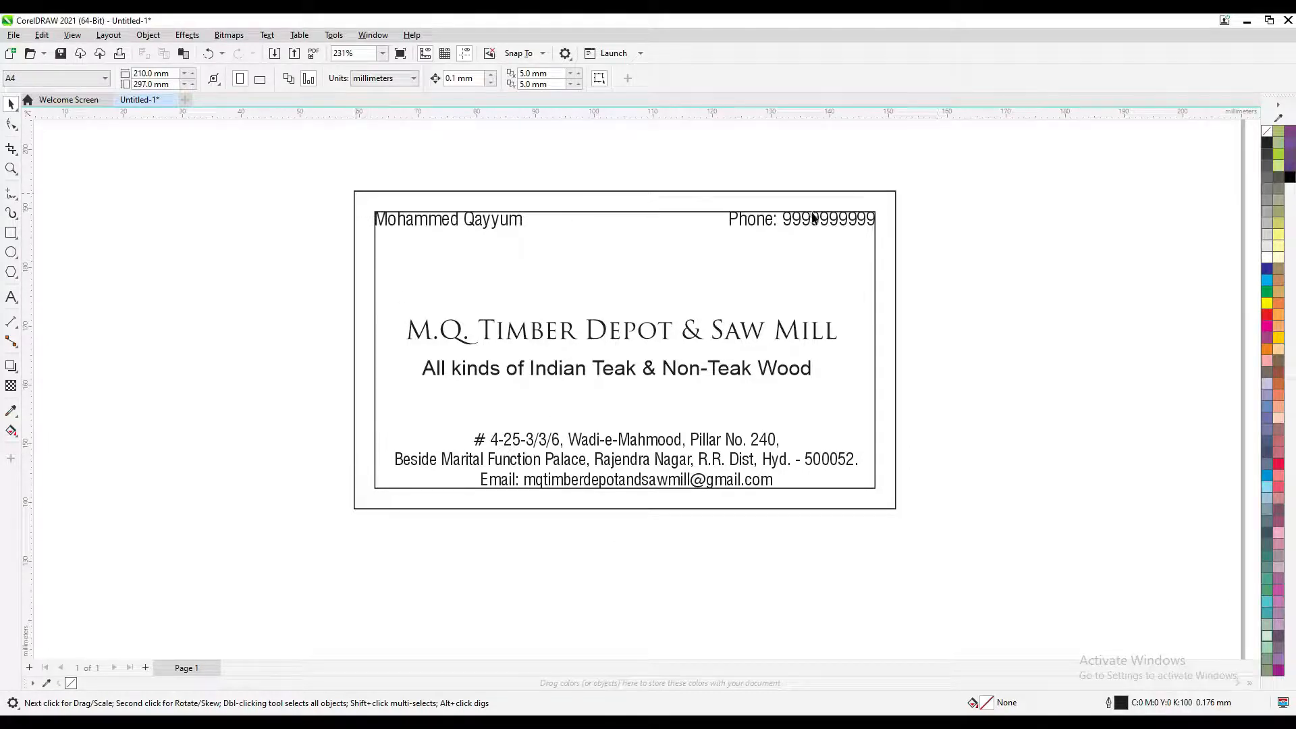
Set the inner frame's outline width to None
click(804, 263)
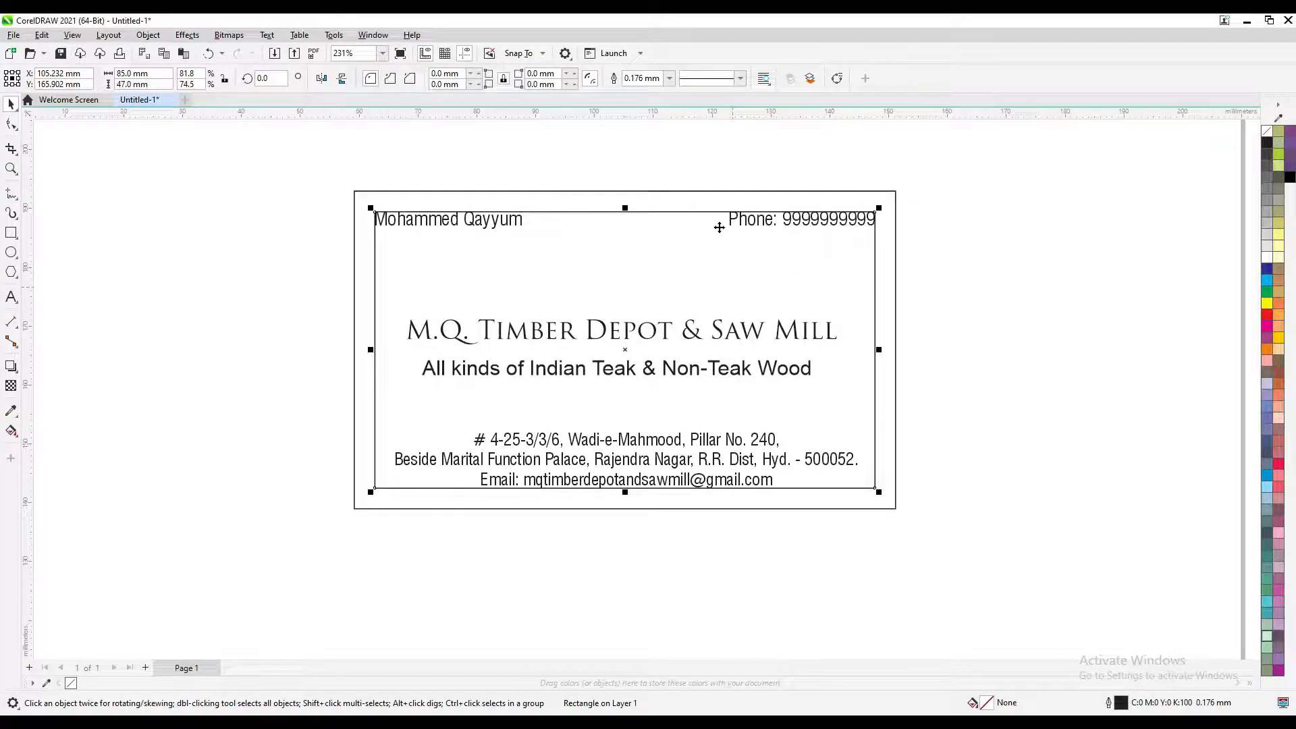
click(670, 79)
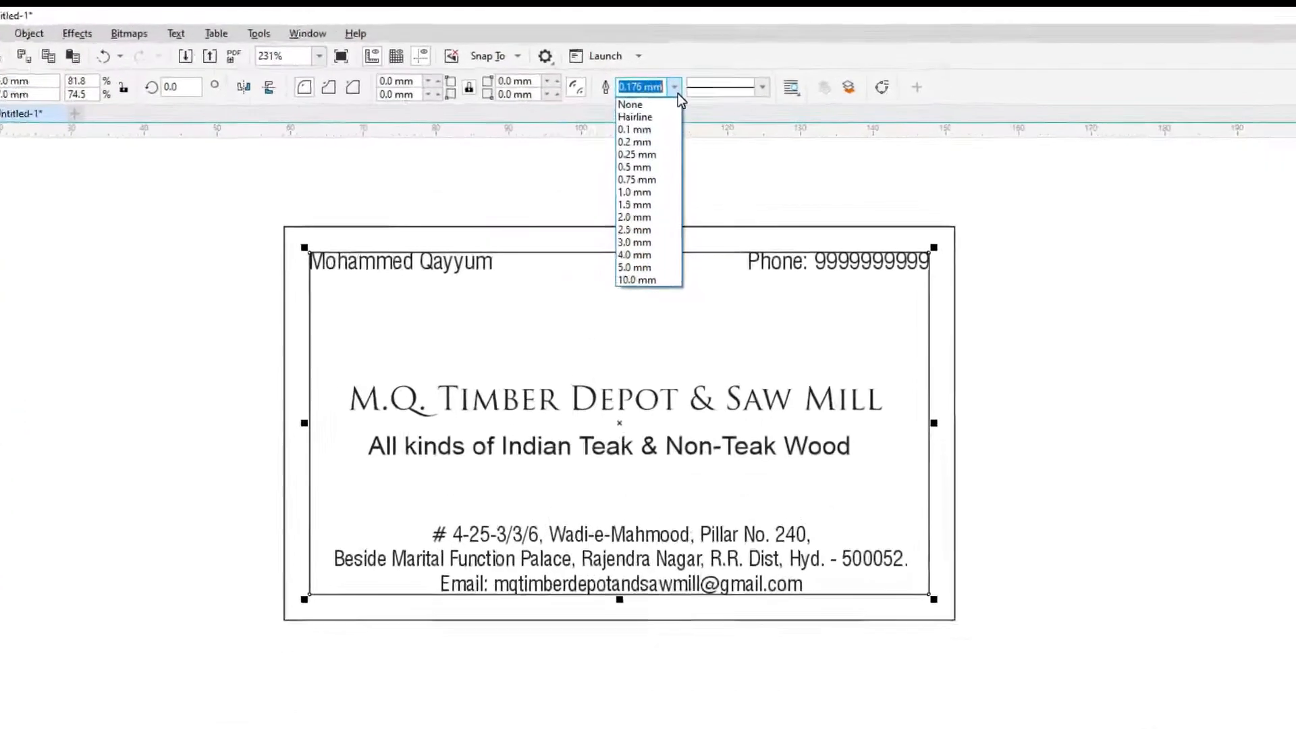
click(649, 124)
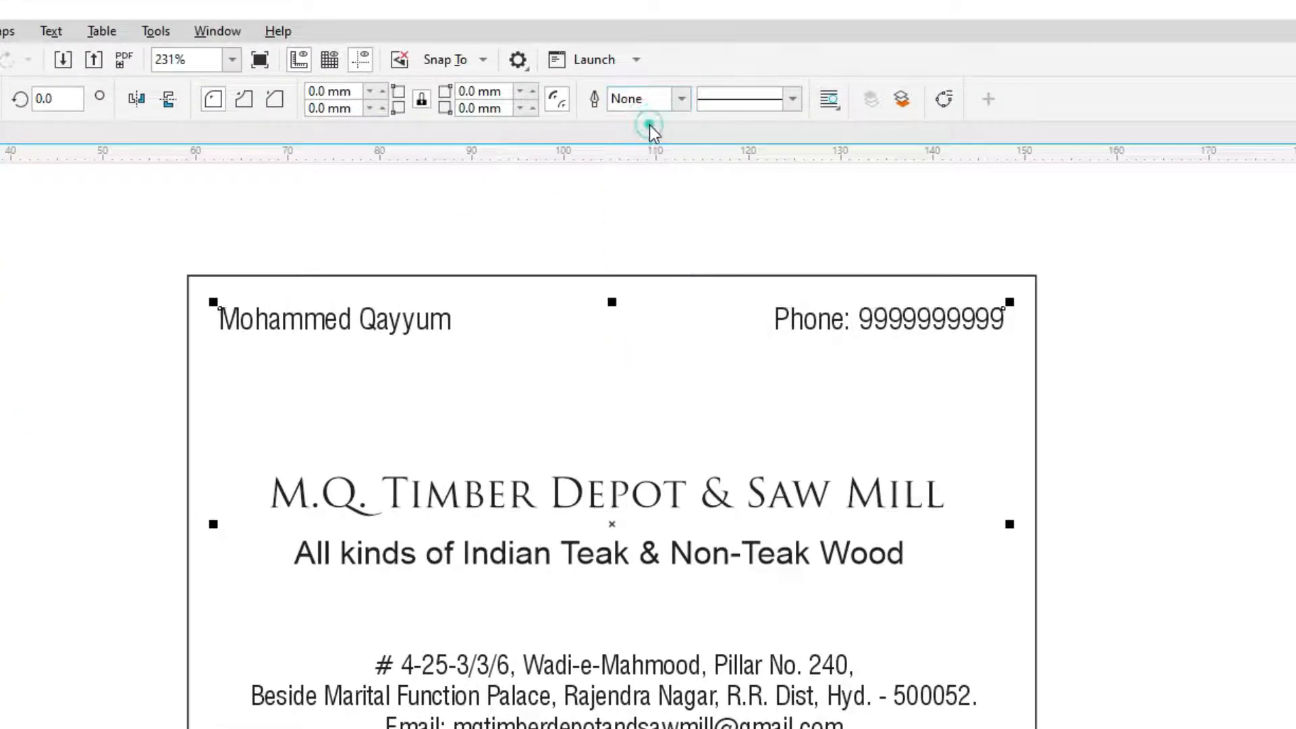
click(536, 232)
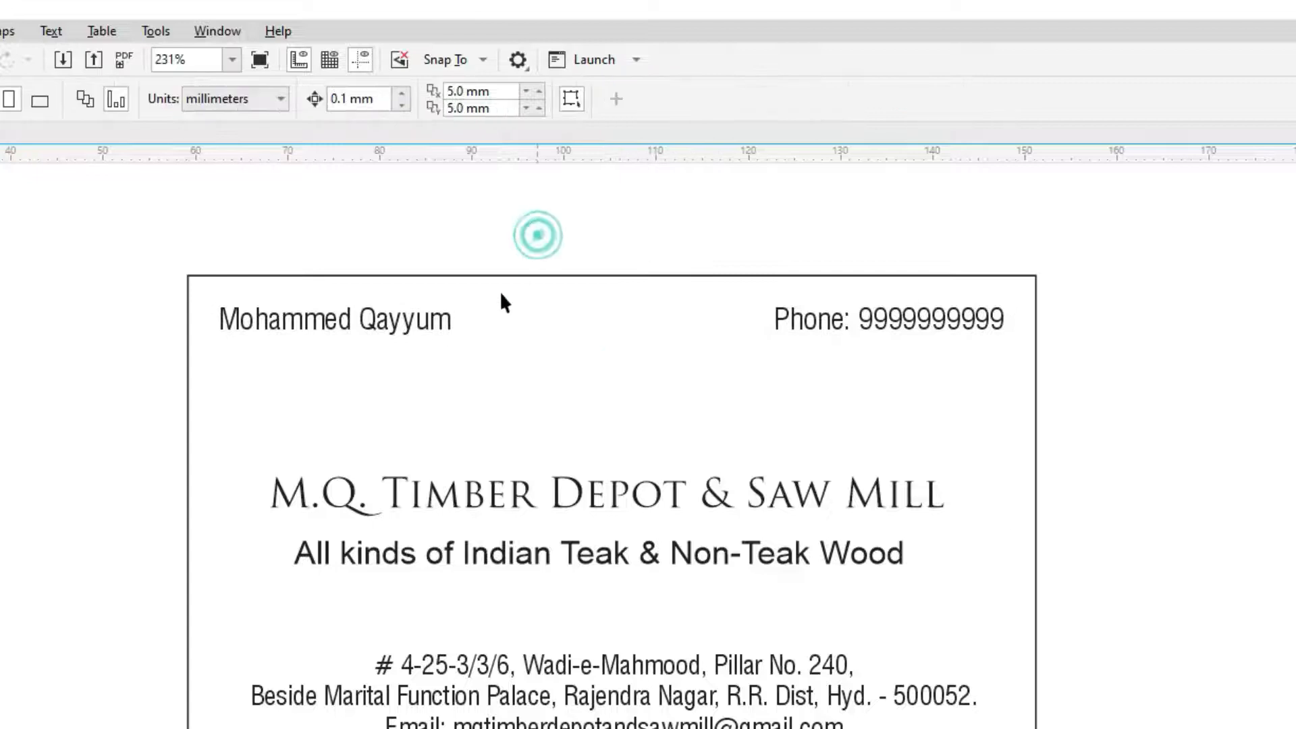
Reselect the inner frame to check its outline, then undo and redo the outline removal
click(527, 402)
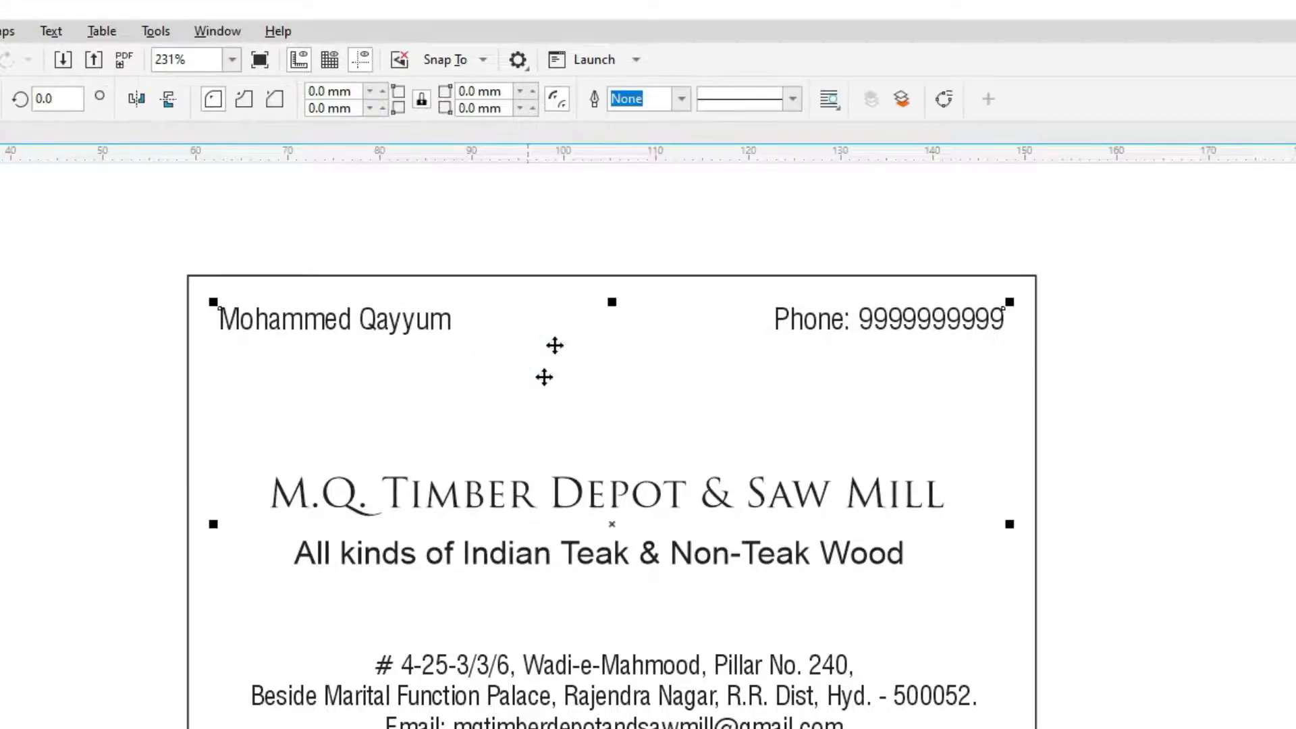
click(682, 99)
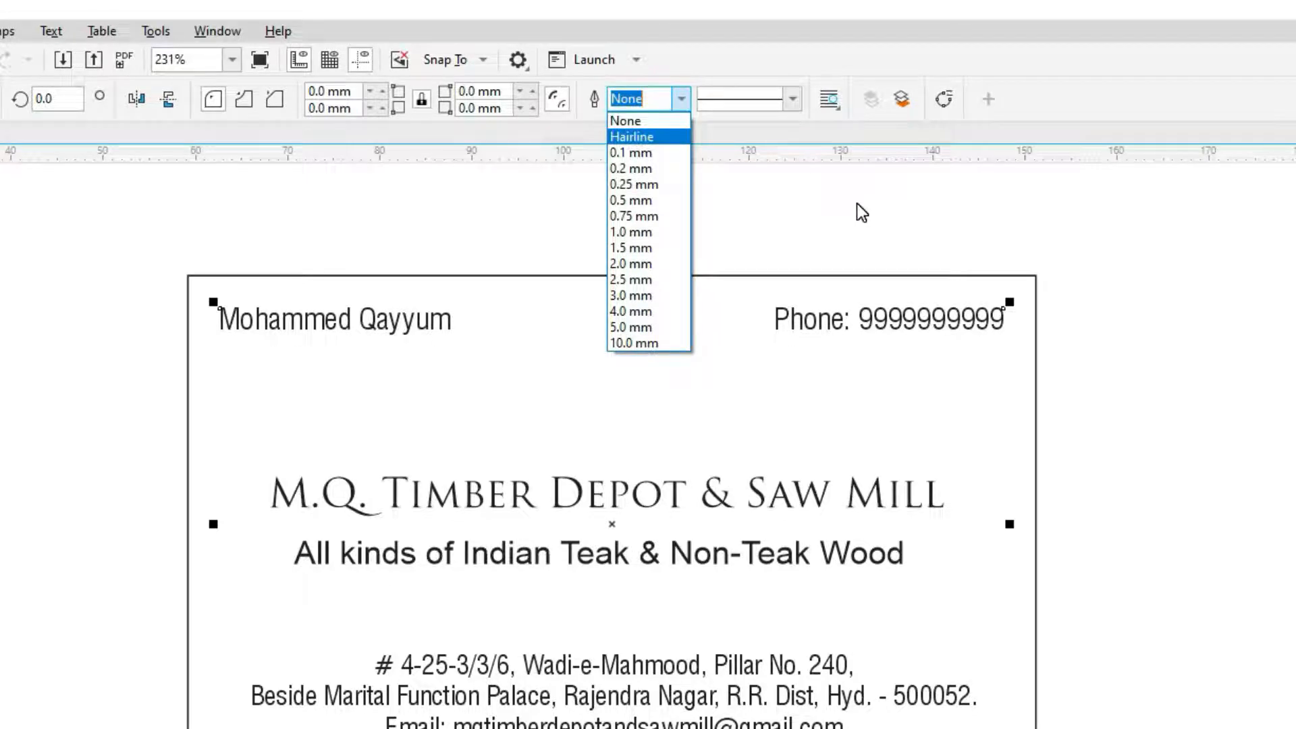
click(845, 227)
click(1097, 342)
click(850, 407)
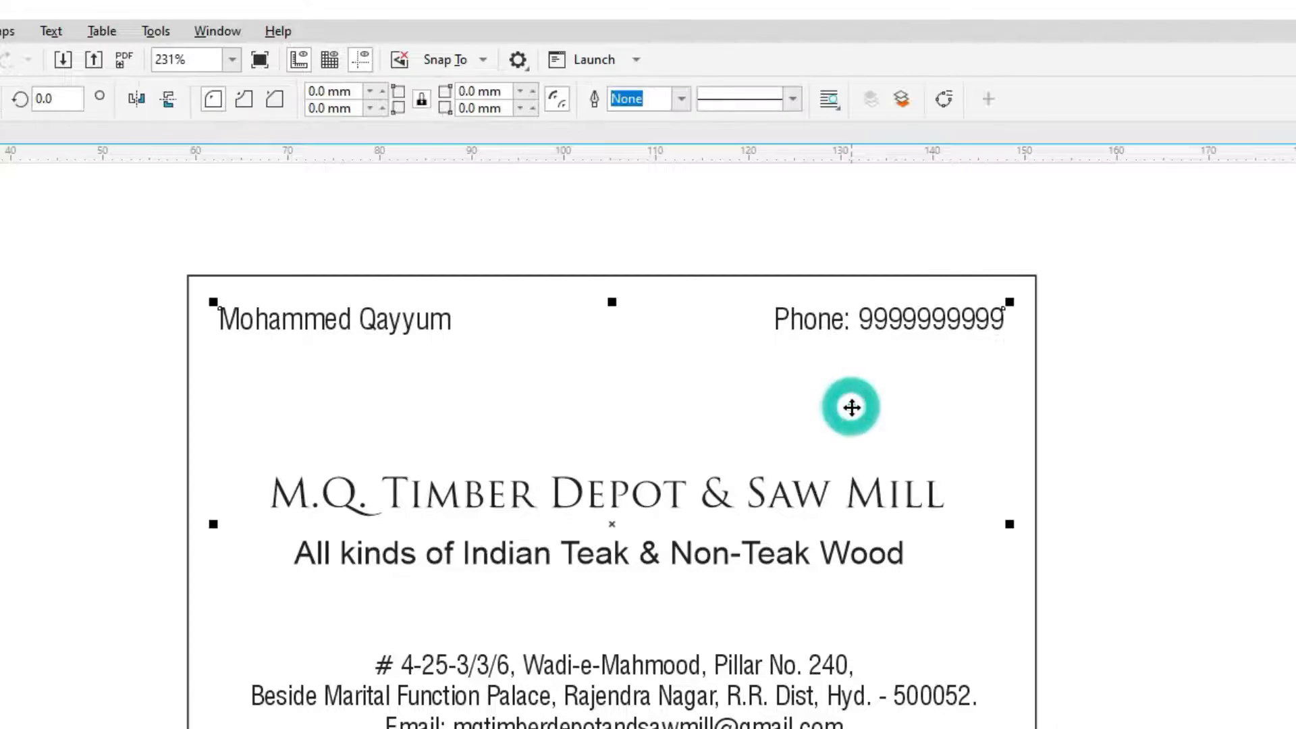
click(1134, 338)
click(854, 384)
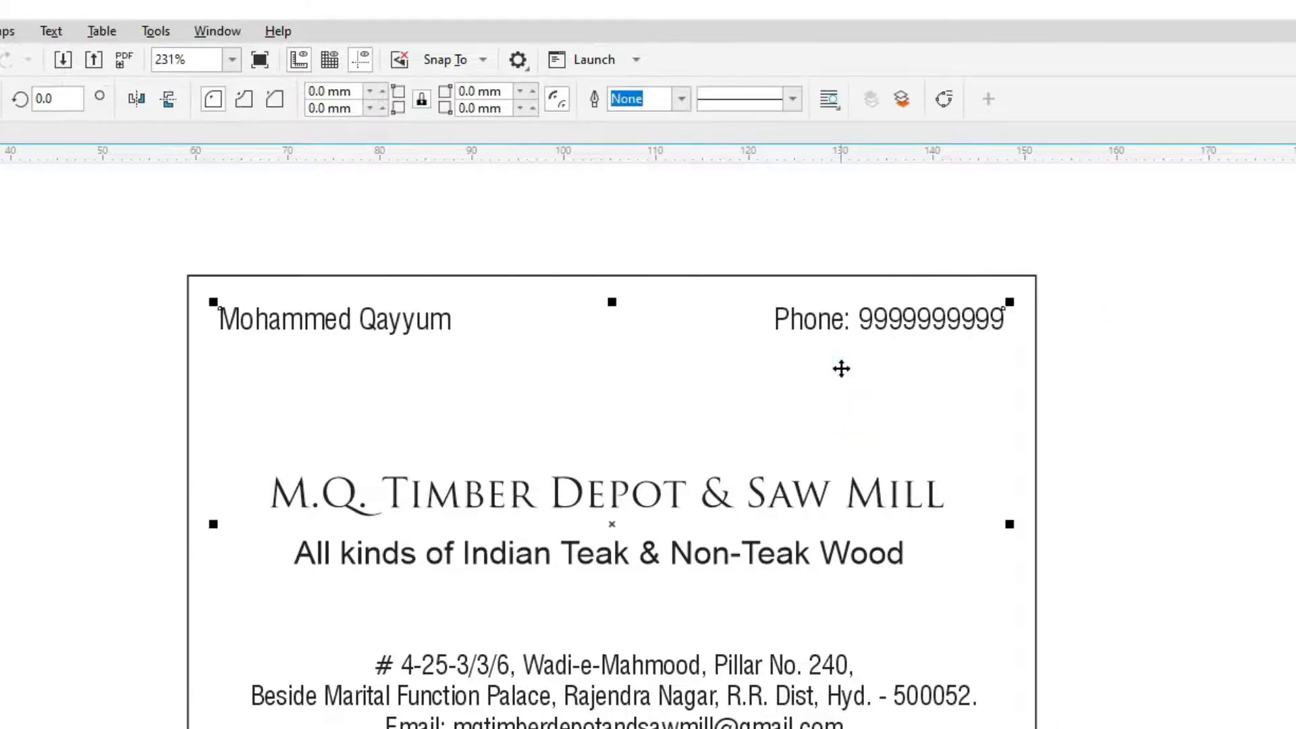
key(ctrl+z)
key(Delete)
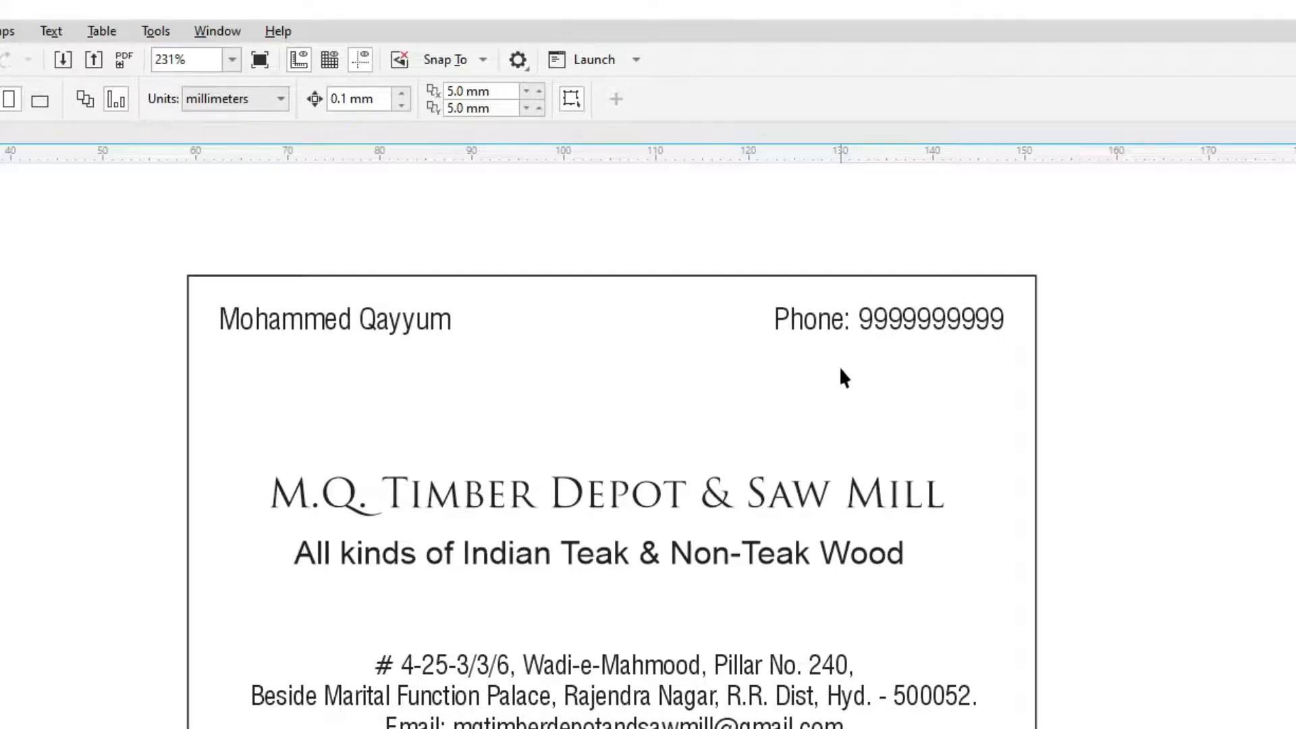
Insert +91 before the number in the phone line
double_click(916, 319)
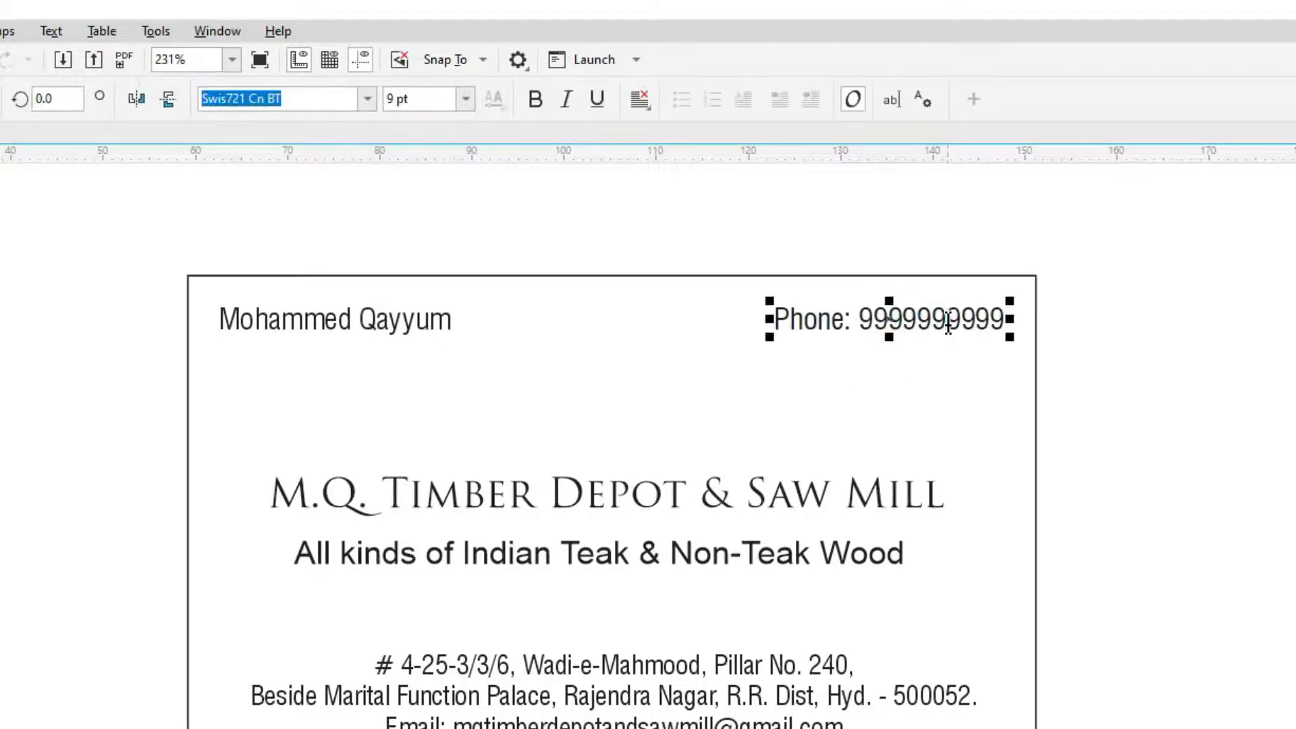
key(Left)
key(Left)
key(Left)
key(Left)
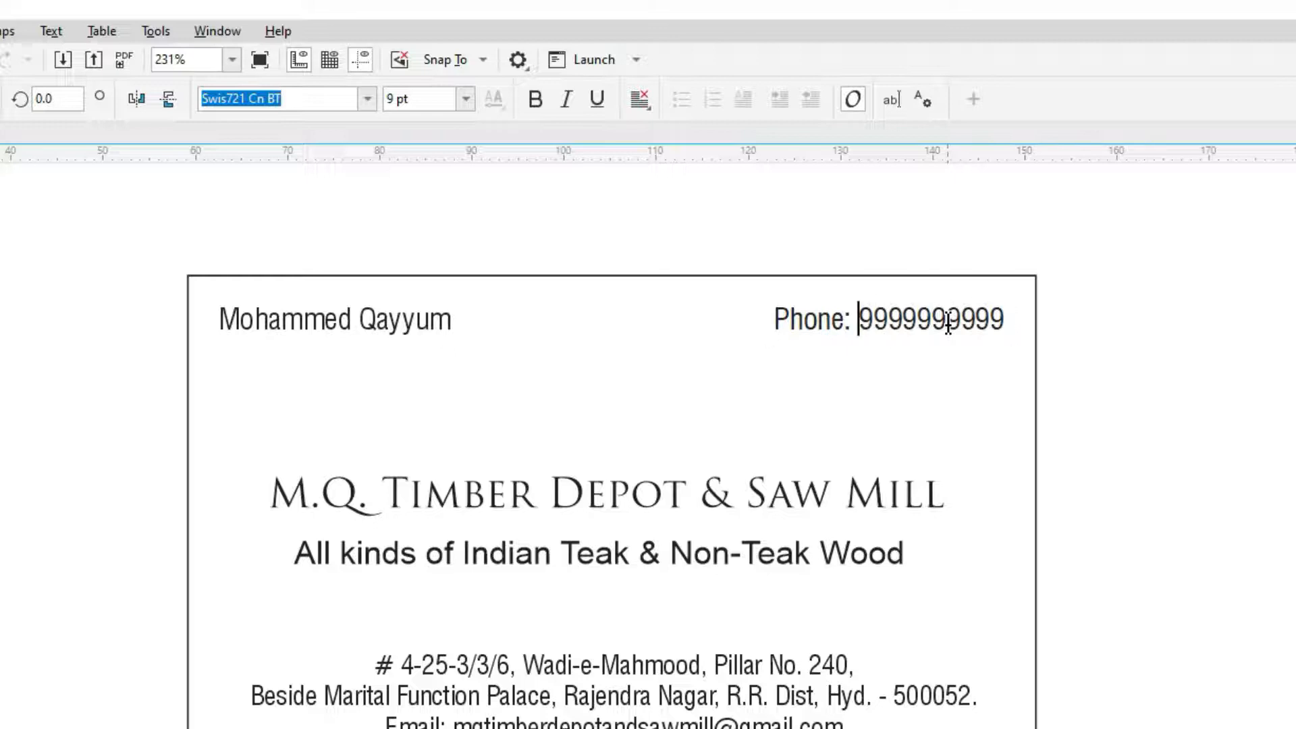
text(+91)
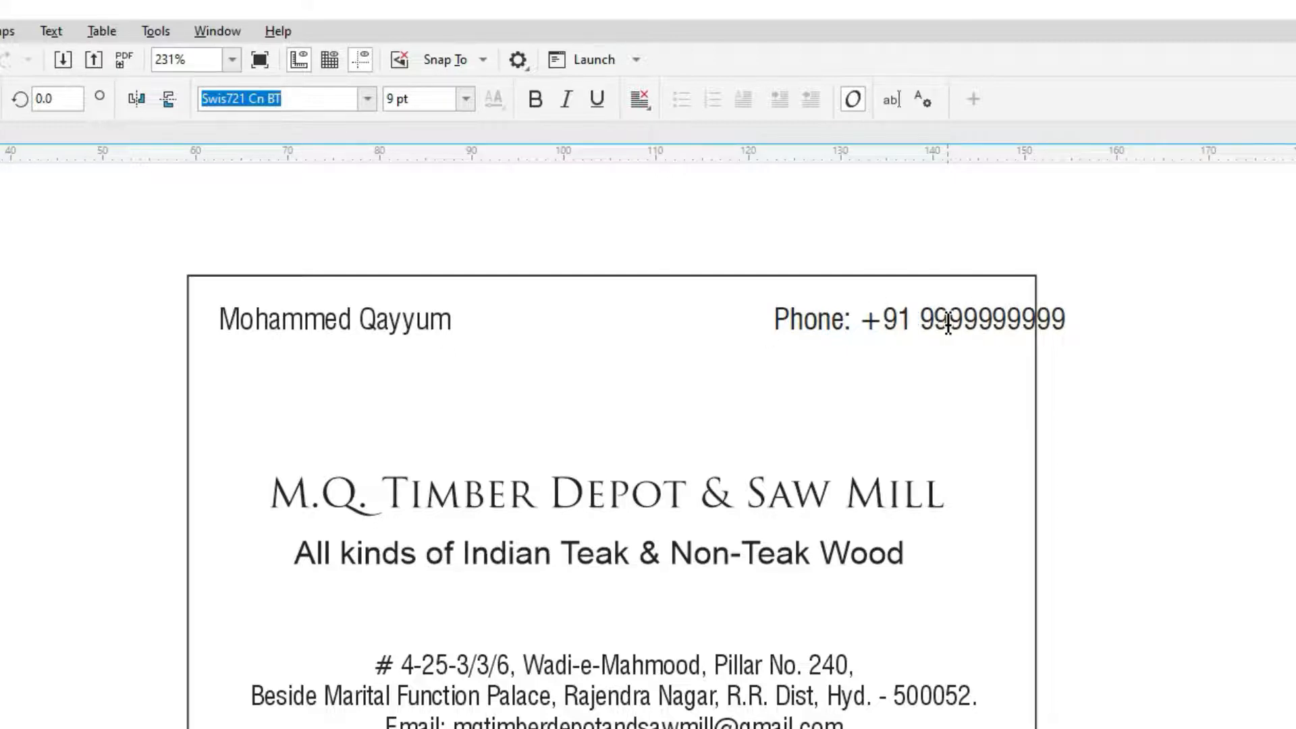
key(Right)
key(Right)
key(Right)
key(Right)
key(Right)
key(ctrl+space)
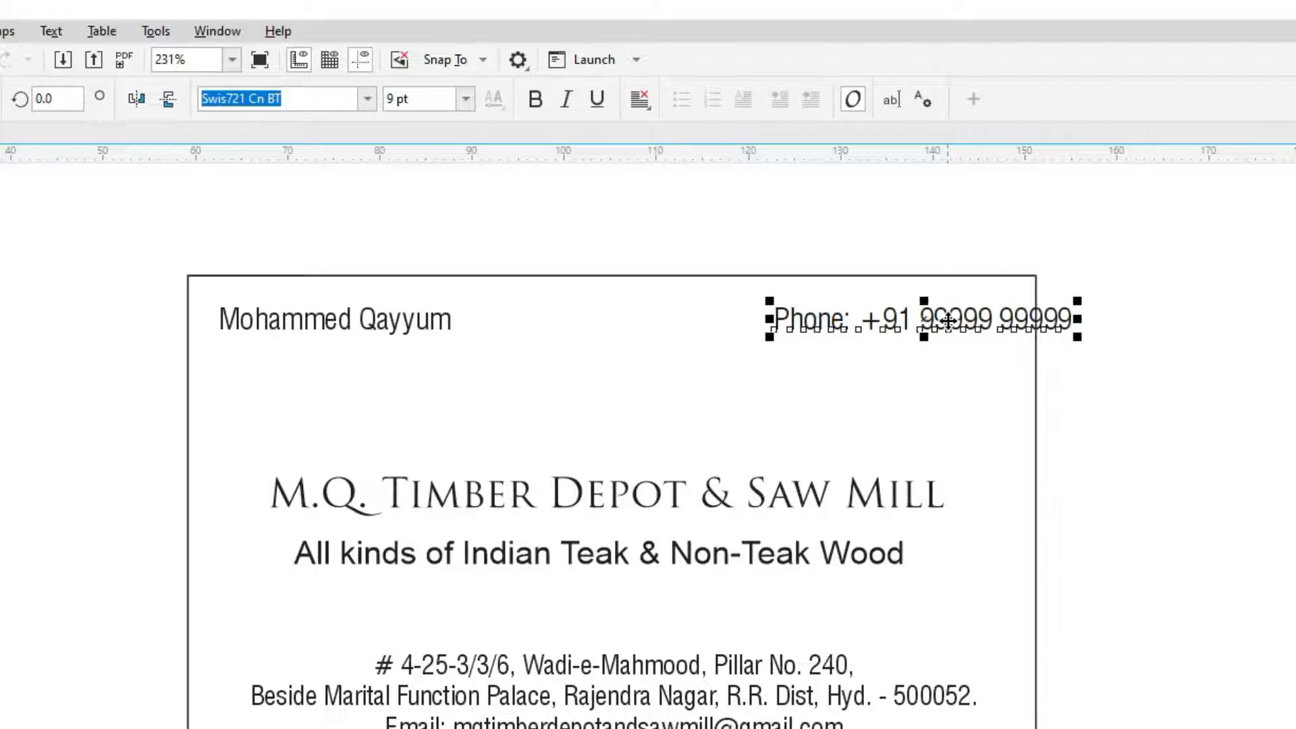
Drag the phone text back inside the card's right edge
drag(977, 316, 912, 318)
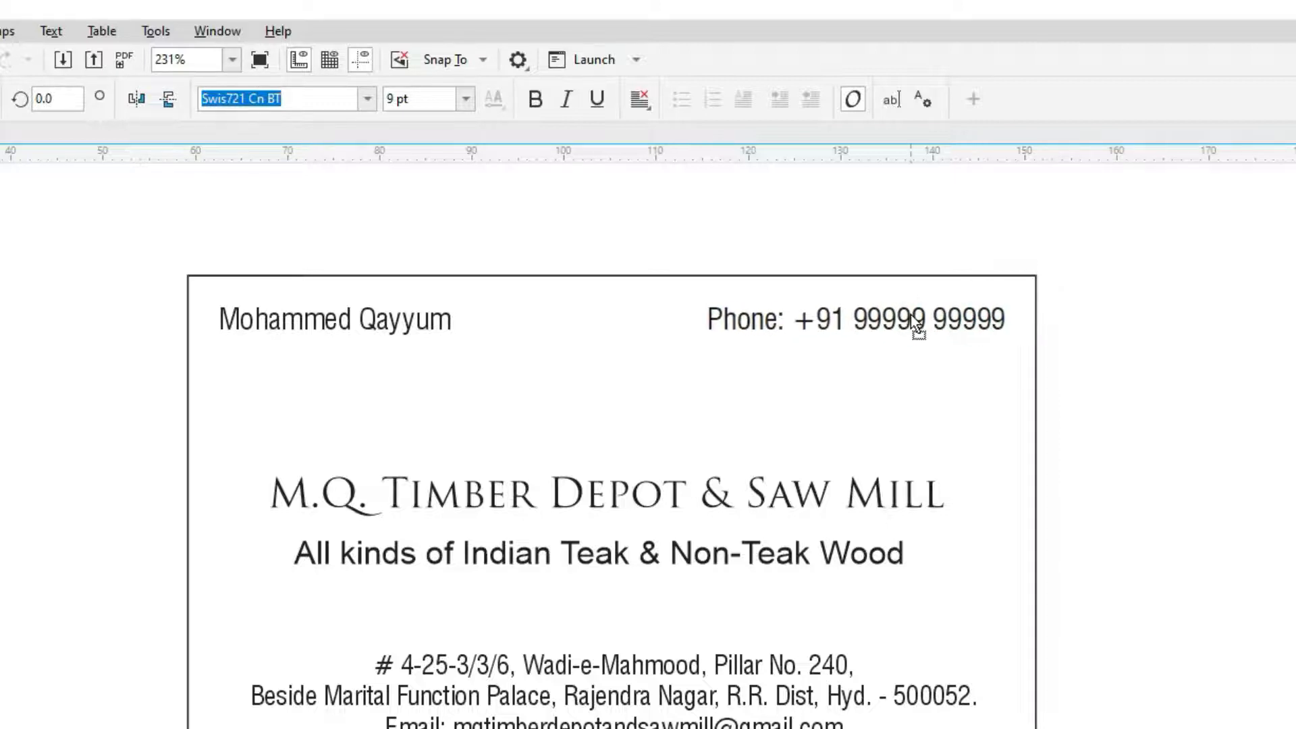
click(909, 314)
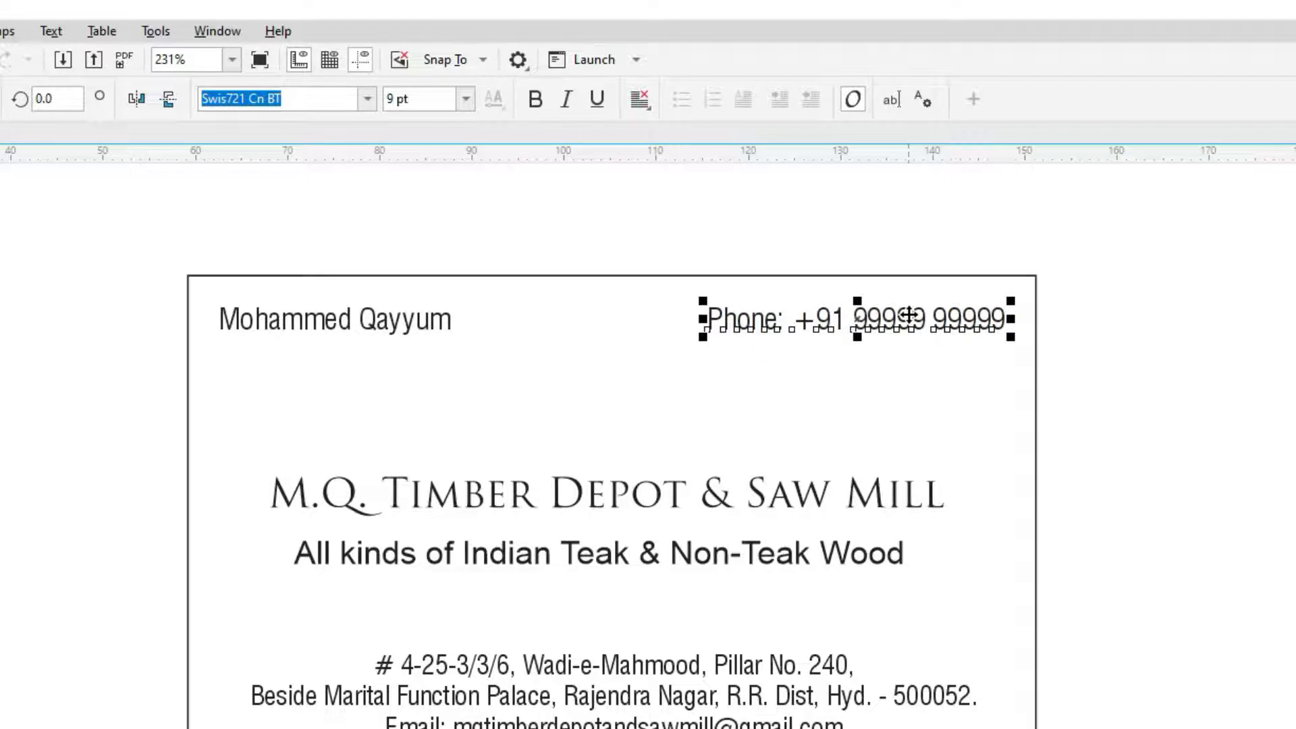
click(907, 366)
click(1148, 312)
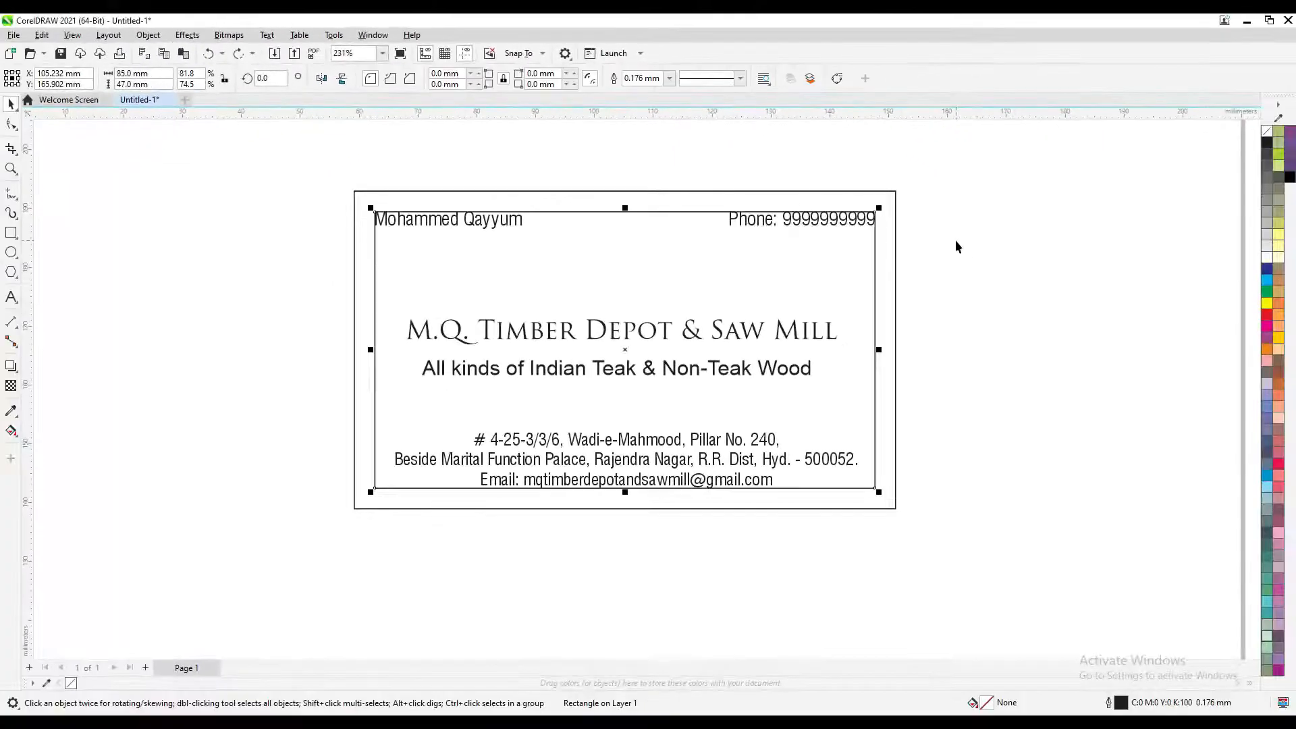
Set the inner frame's outline width back to None
click(668, 78)
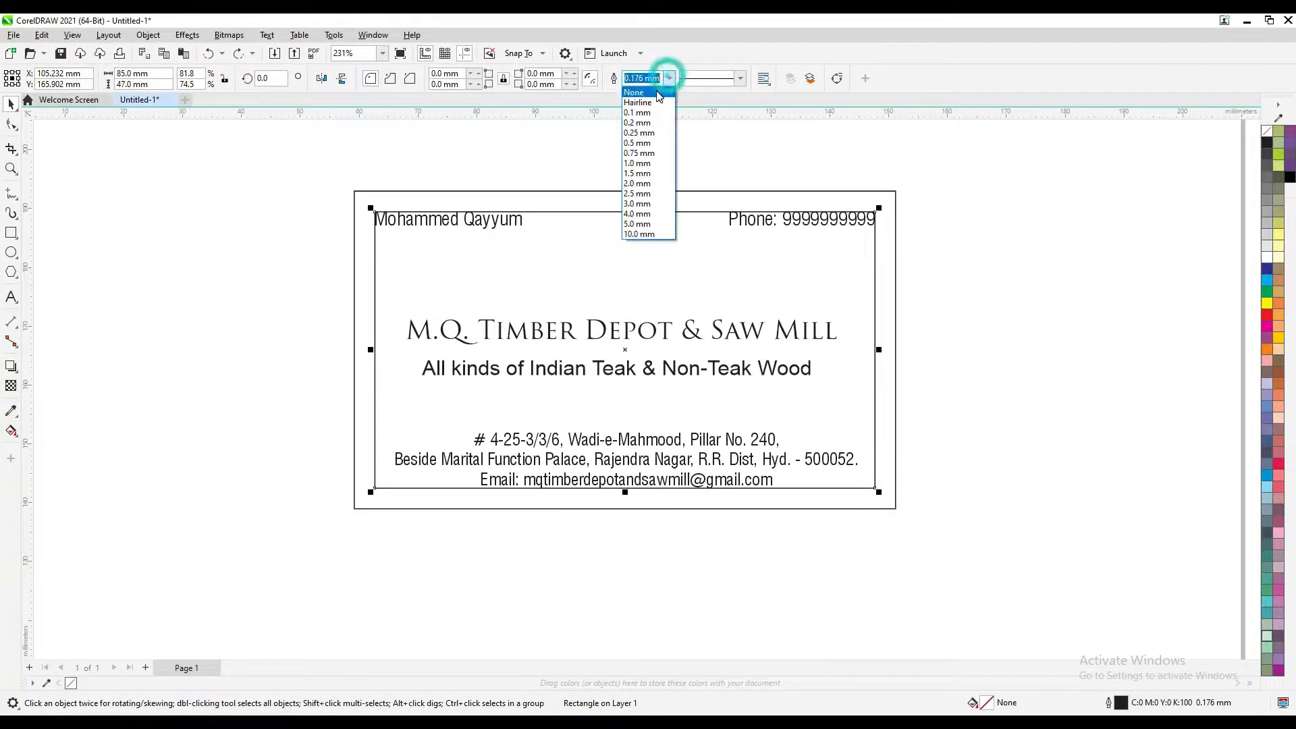
click(655, 90)
click(753, 144)
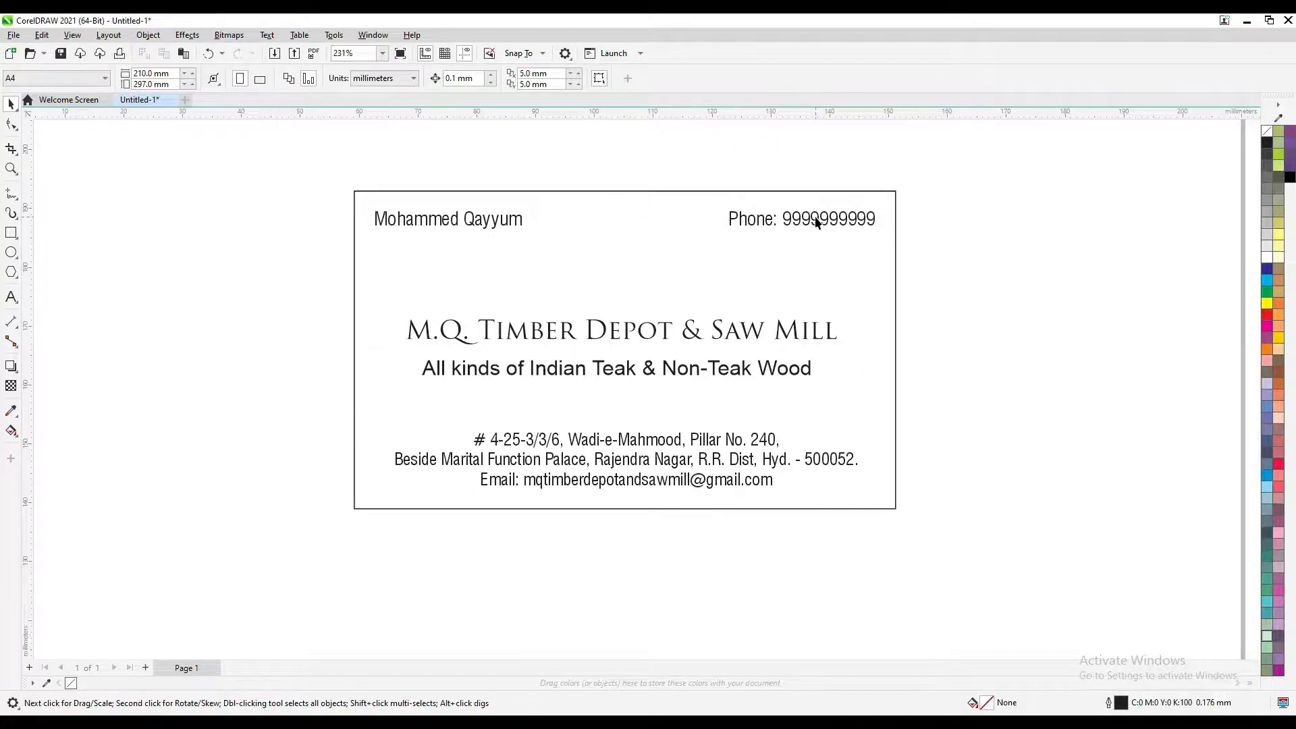
Insert +91 before the phone number and split the digits into two groups of five
double_click(814, 220)
double_click(805, 220)
text(+91)
key(Right)
key(Right)
key(Right)
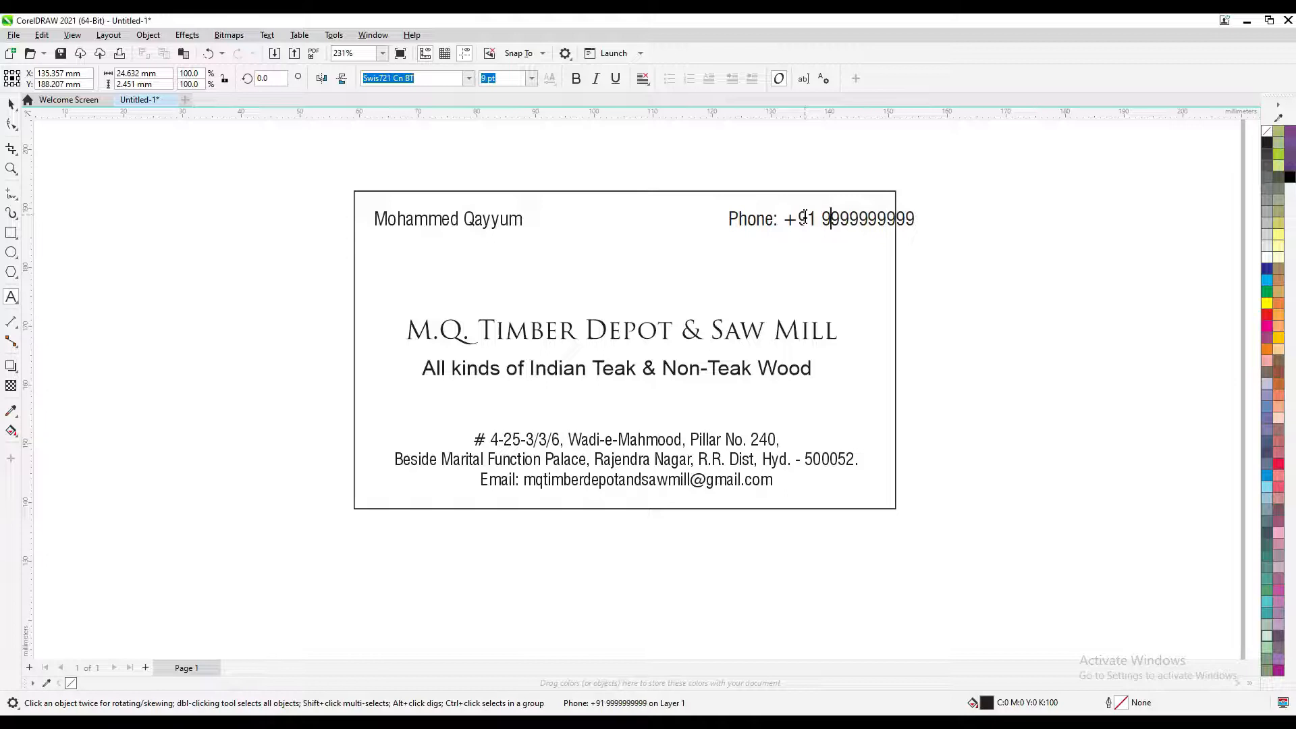
key(Right)
key(Right)
click(11, 103)
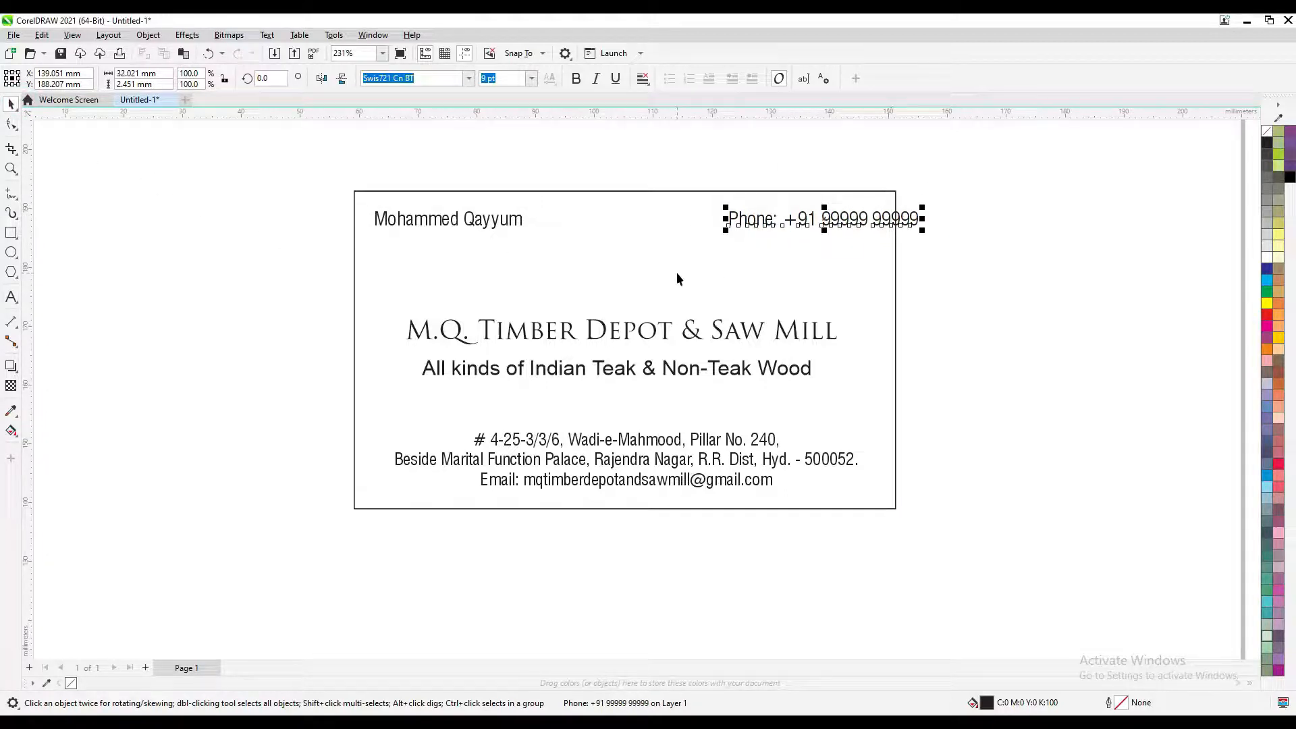
scroll(855, 211, up, 1)
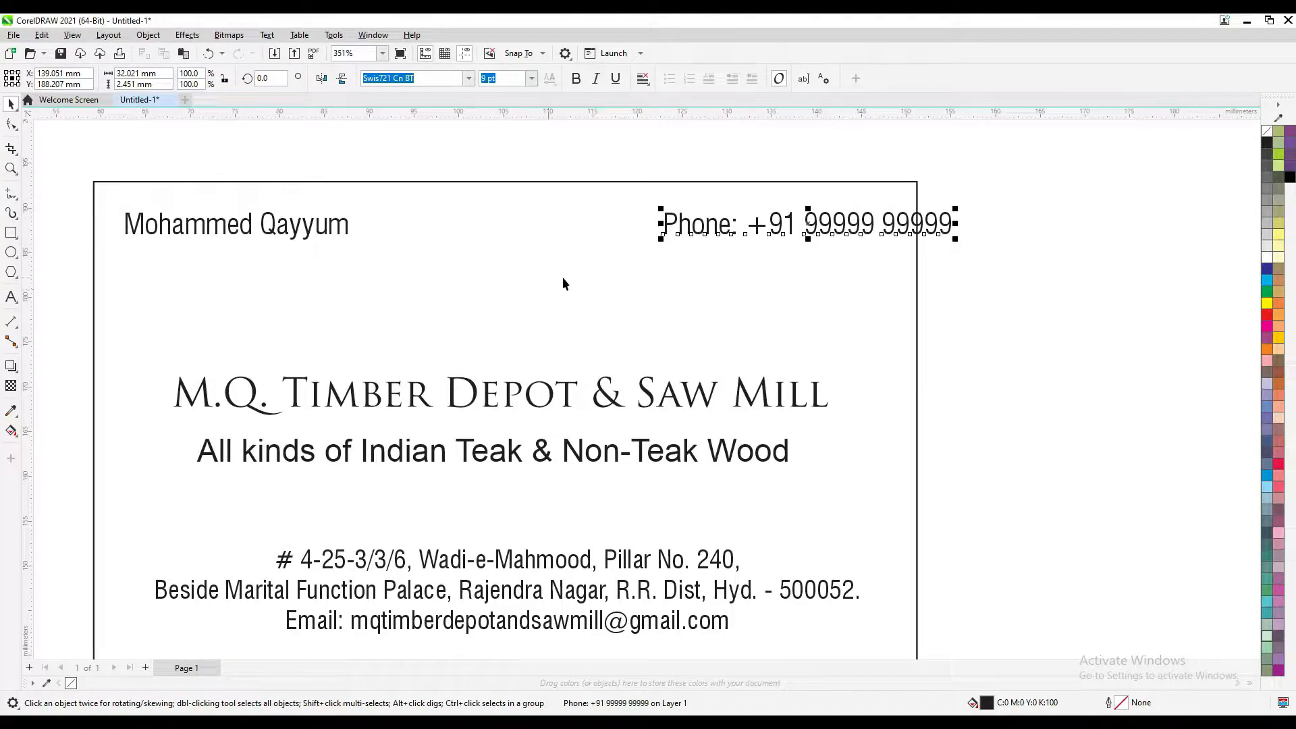
key(Escape)
click(545, 266)
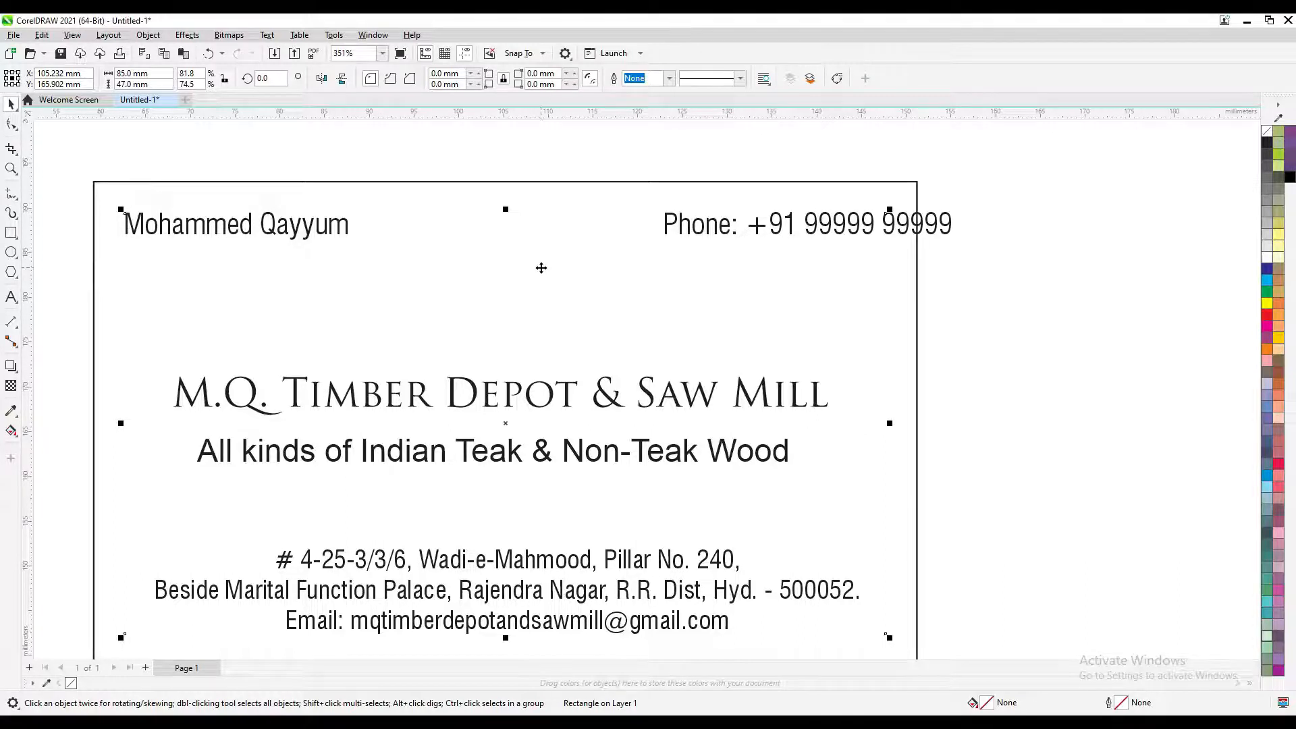
Draw a red-filled rectangle beside the card and a circle overlapping it
scroll(297, 267, down, 2)
click(11, 232)
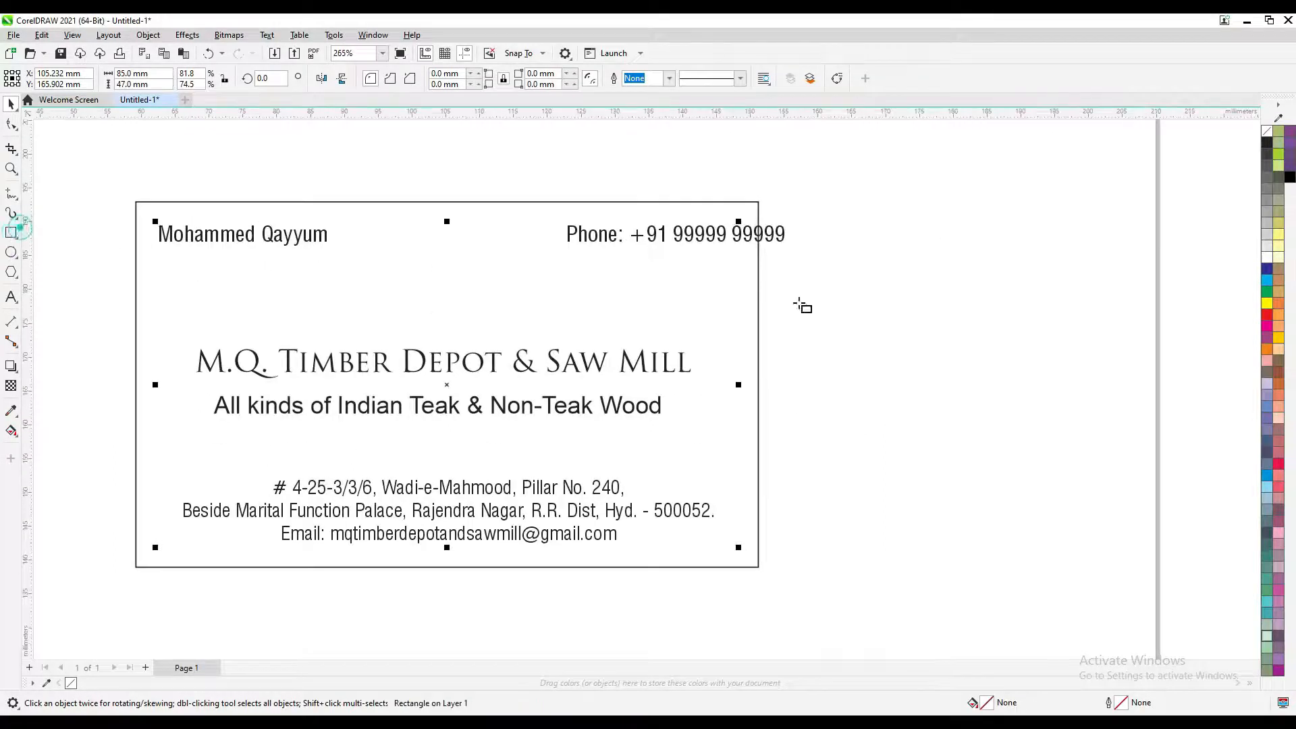
drag(850, 245, 1009, 369)
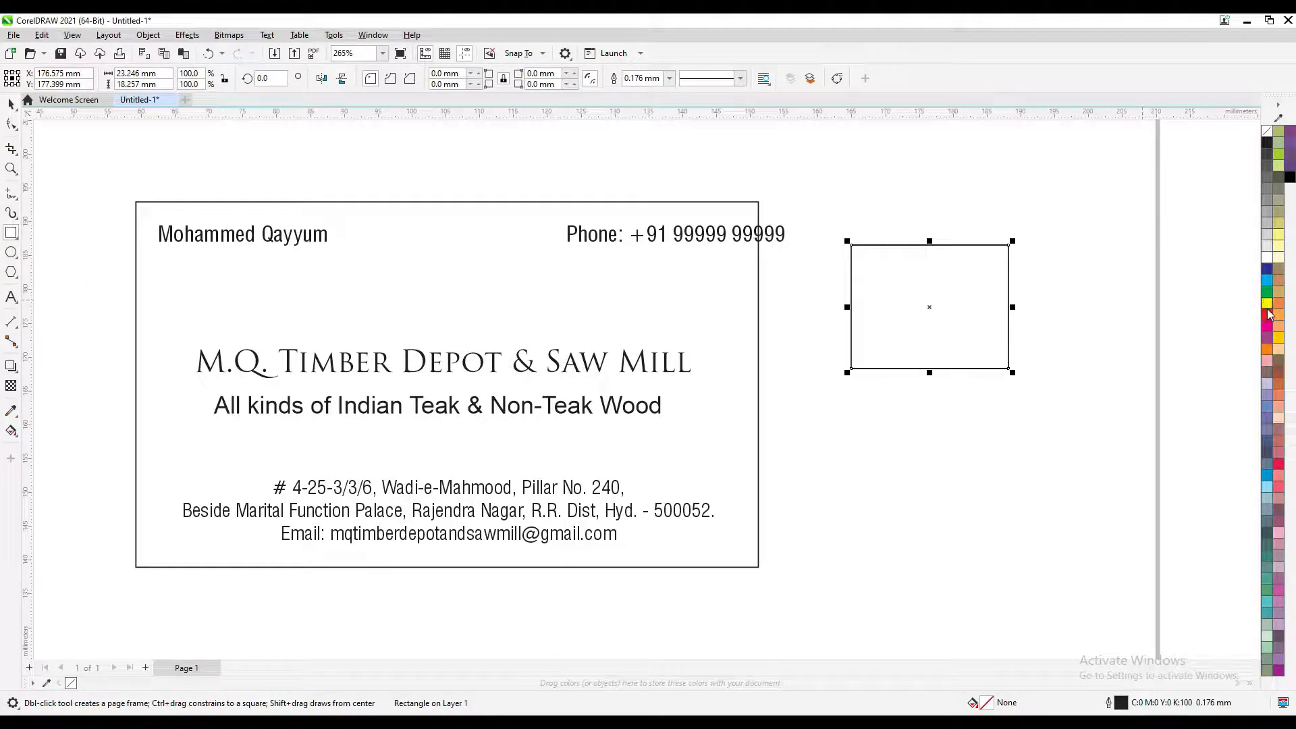
click(1268, 314)
click(12, 253)
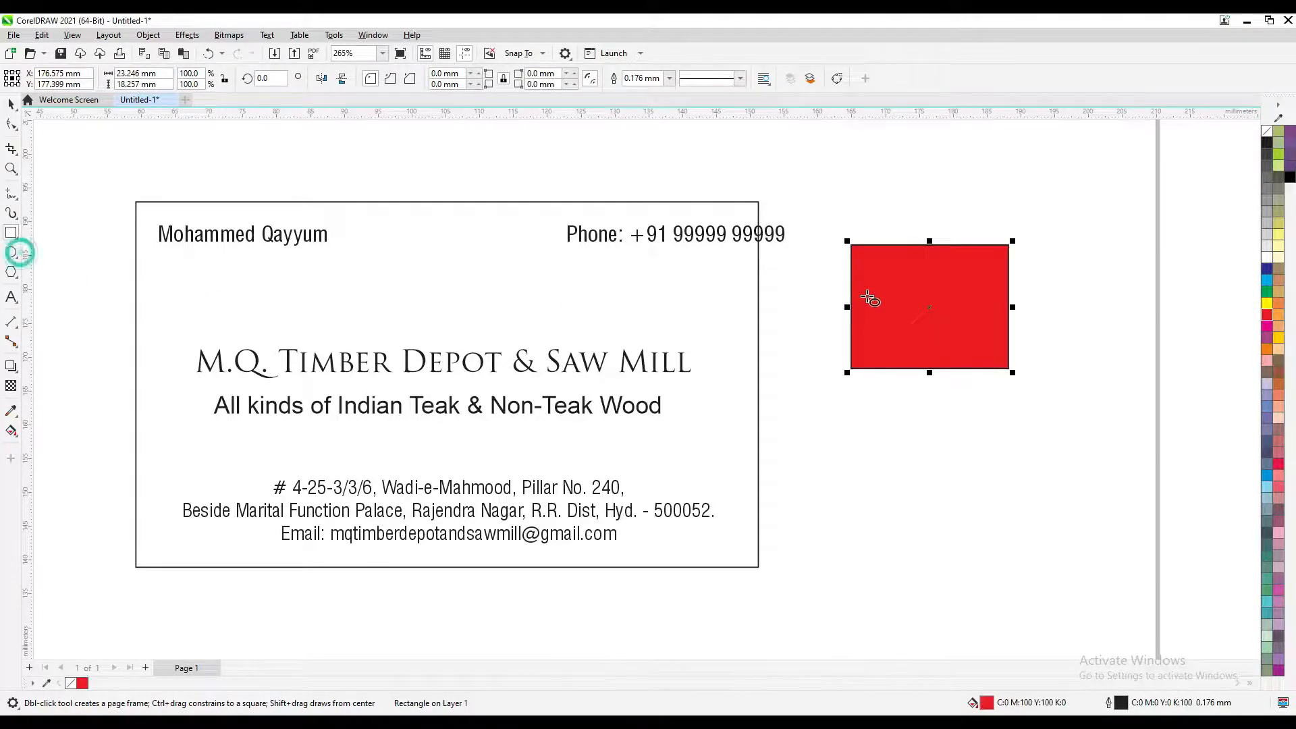
drag(916, 277, 1066, 394)
drag(1026, 376, 1056, 413)
click(11, 104)
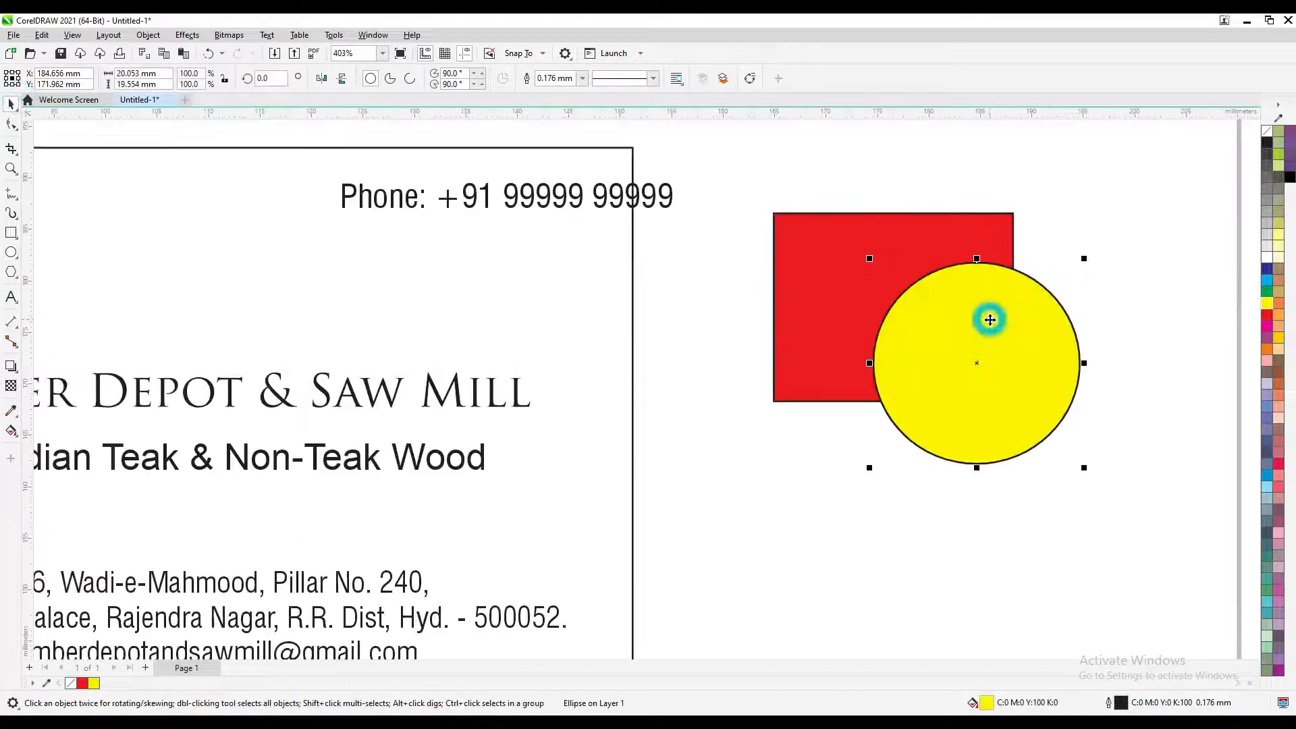
Select the red rectangle and yellow circle in turn, then the card's 85×47 mm inner rectangle
scroll(990, 319, down, 1)
click(972, 247)
click(1068, 210)
click(986, 251)
click(1120, 266)
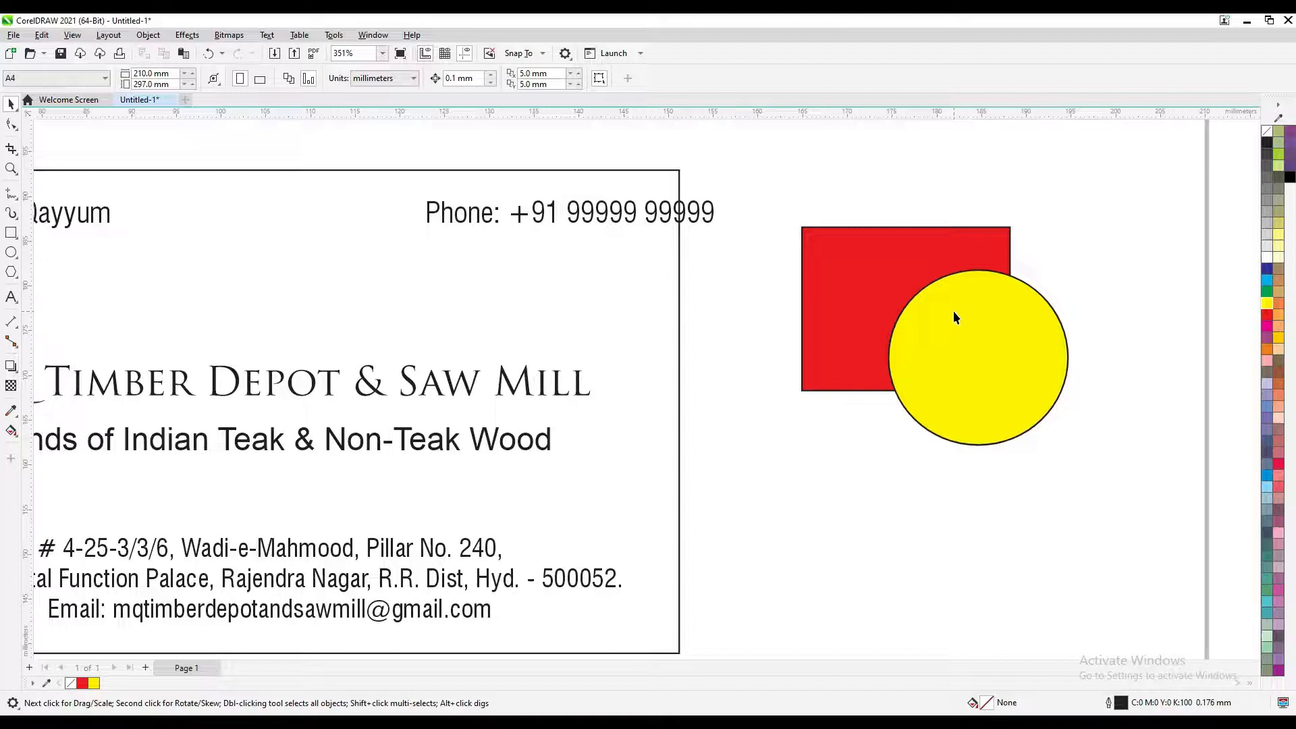
click(954, 312)
scroll(953, 312, down, 1)
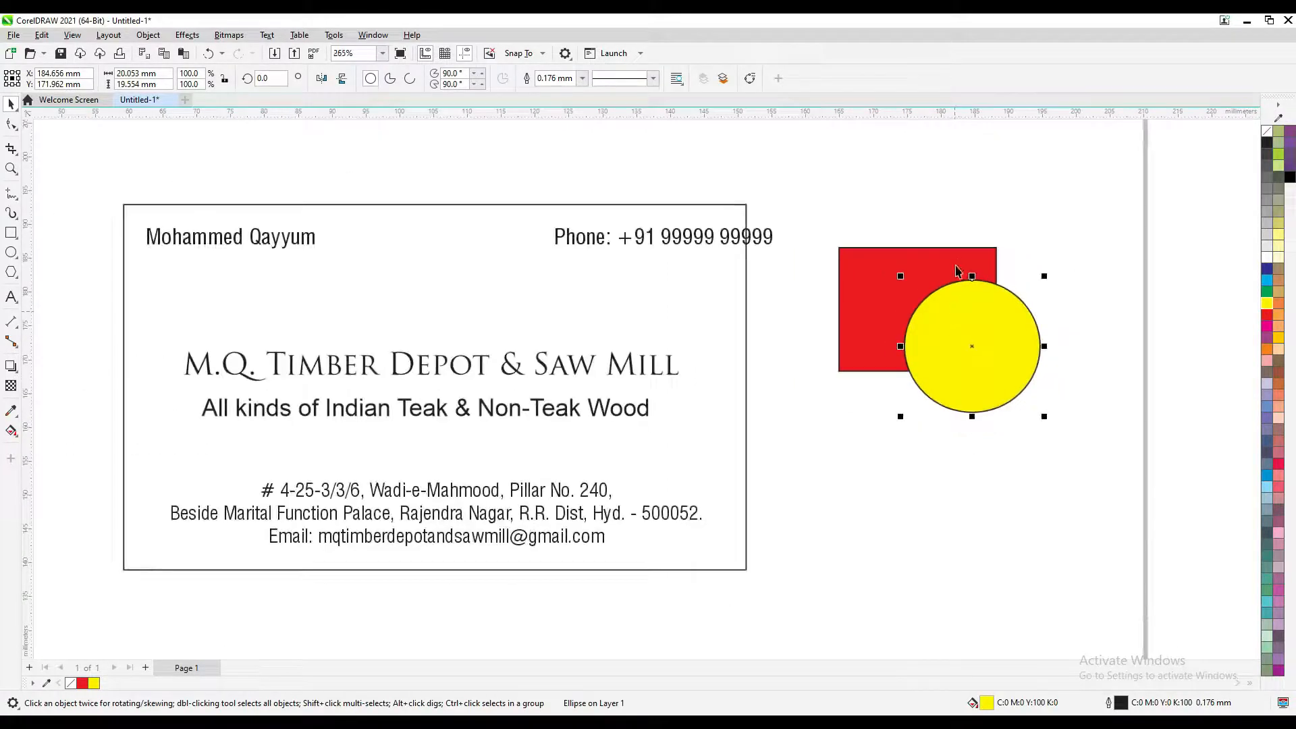
click(1039, 230)
click(960, 266)
drag(900, 290, 1004, 294)
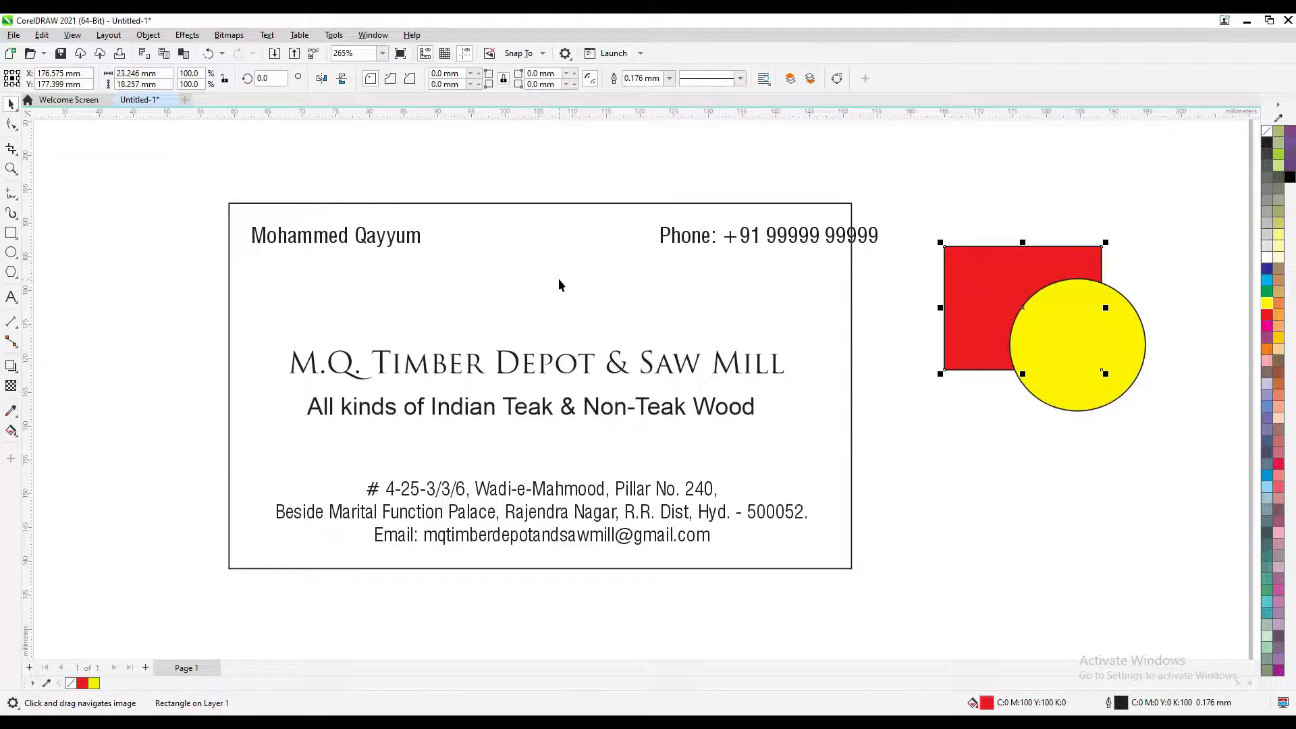
click(541, 267)
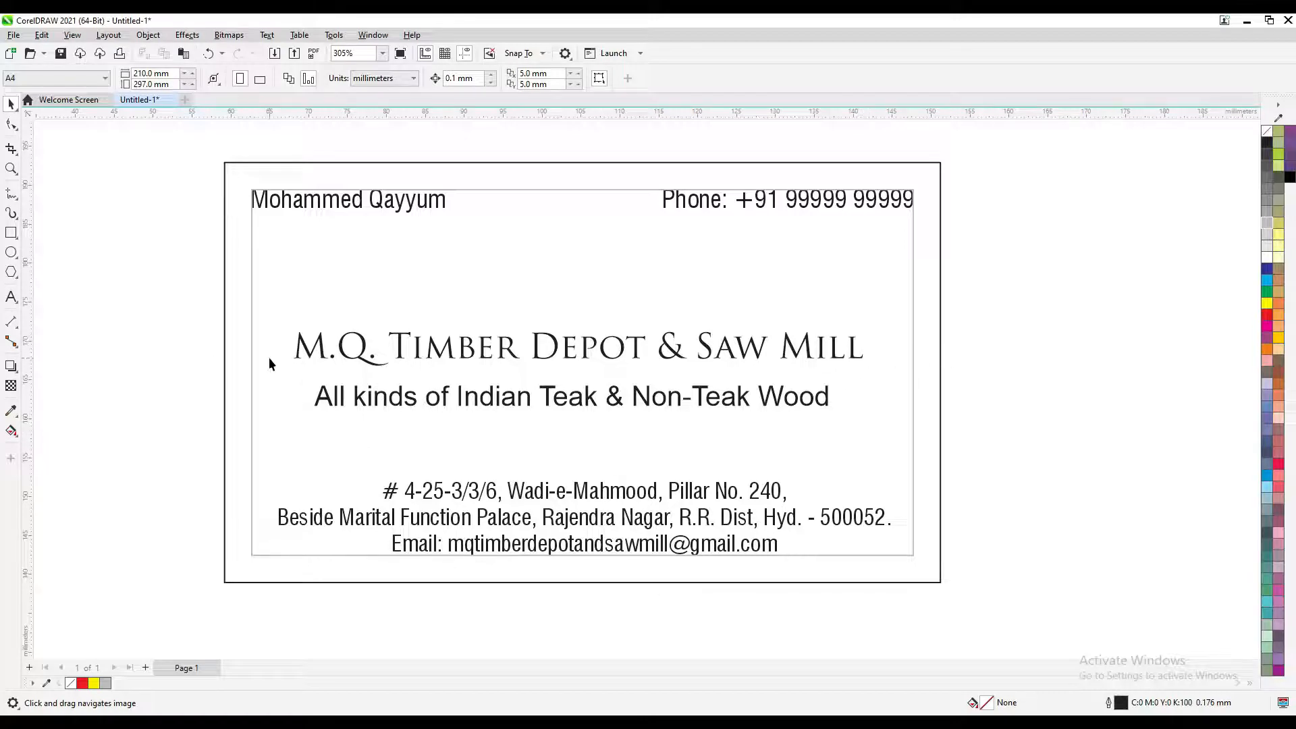
drag(270, 355, 322, 355)
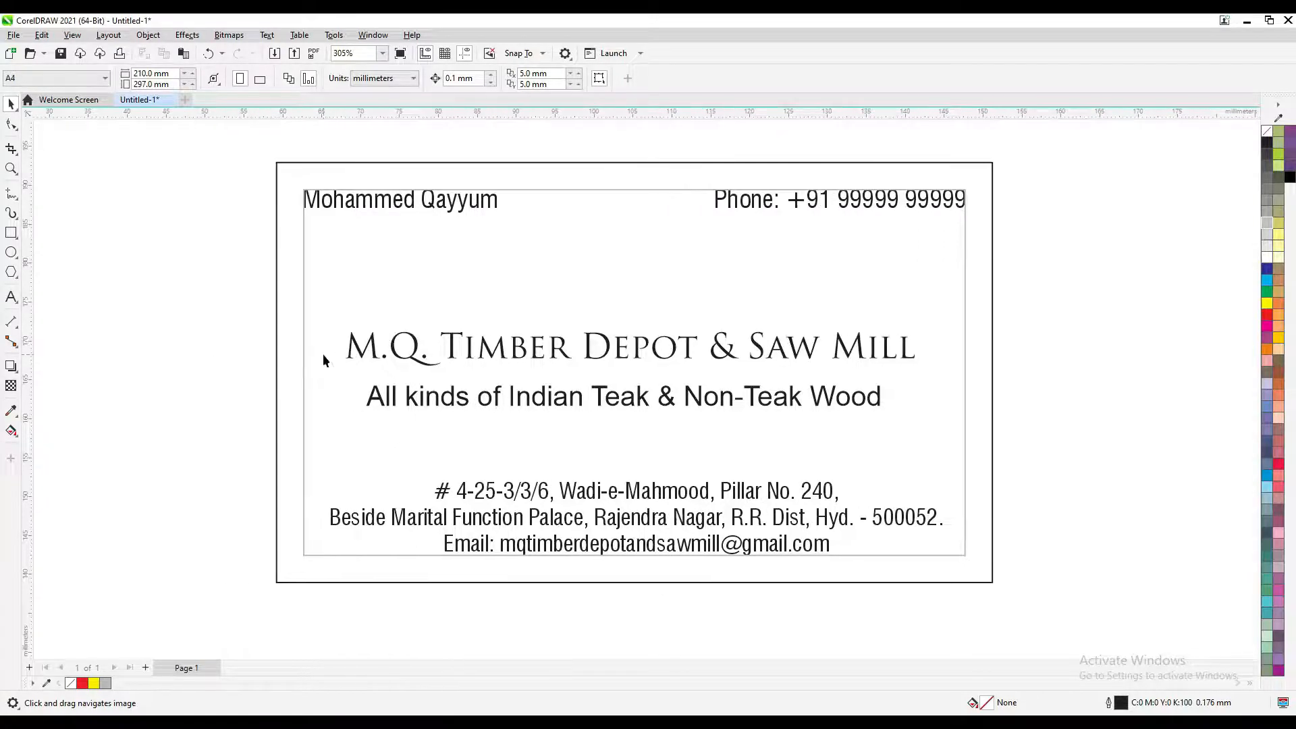
key(F6)
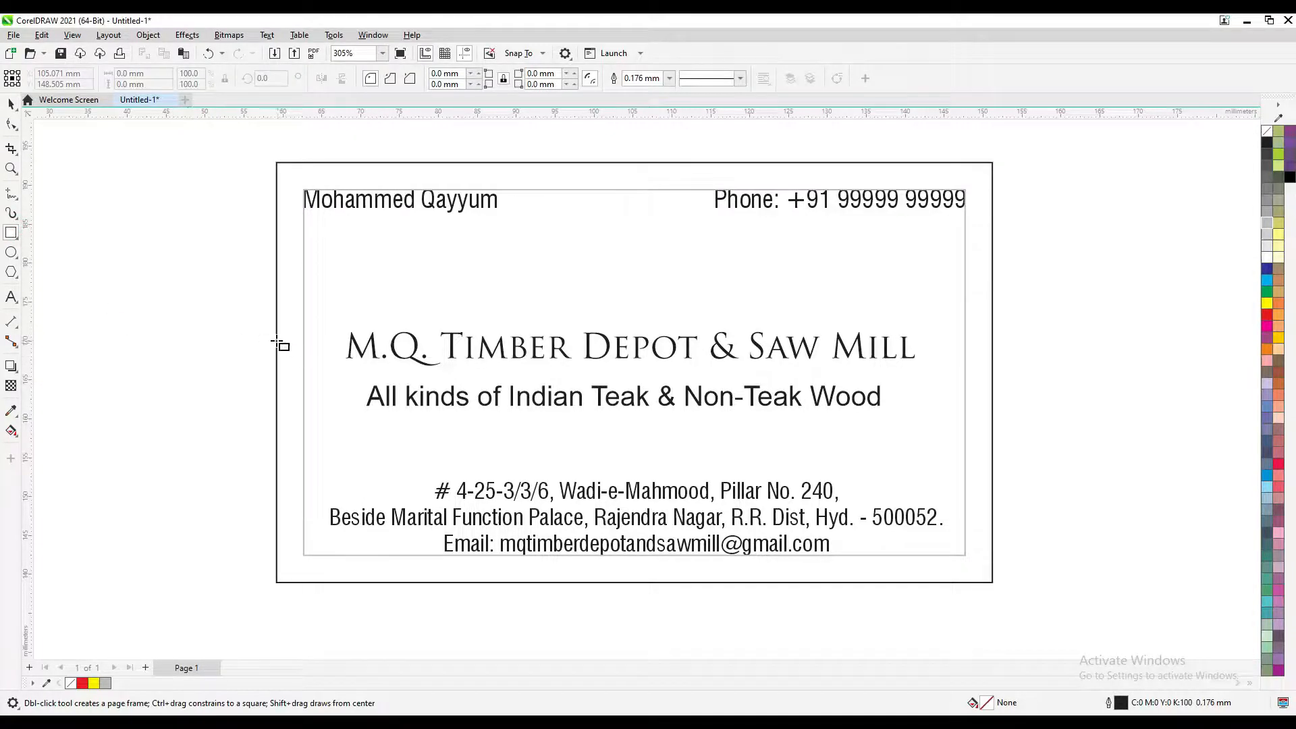
drag(276, 341, 348, 370)
scroll(348, 371, up, 4)
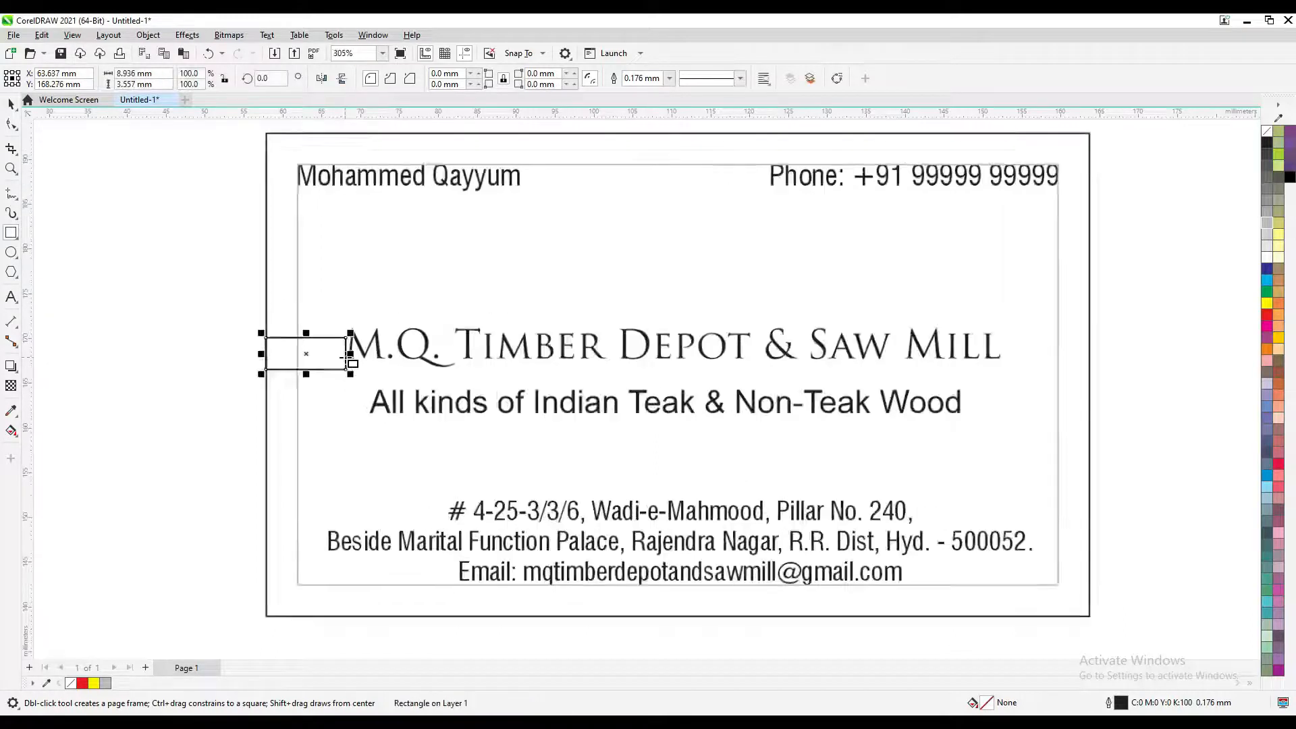
scroll(354, 368, down, 3)
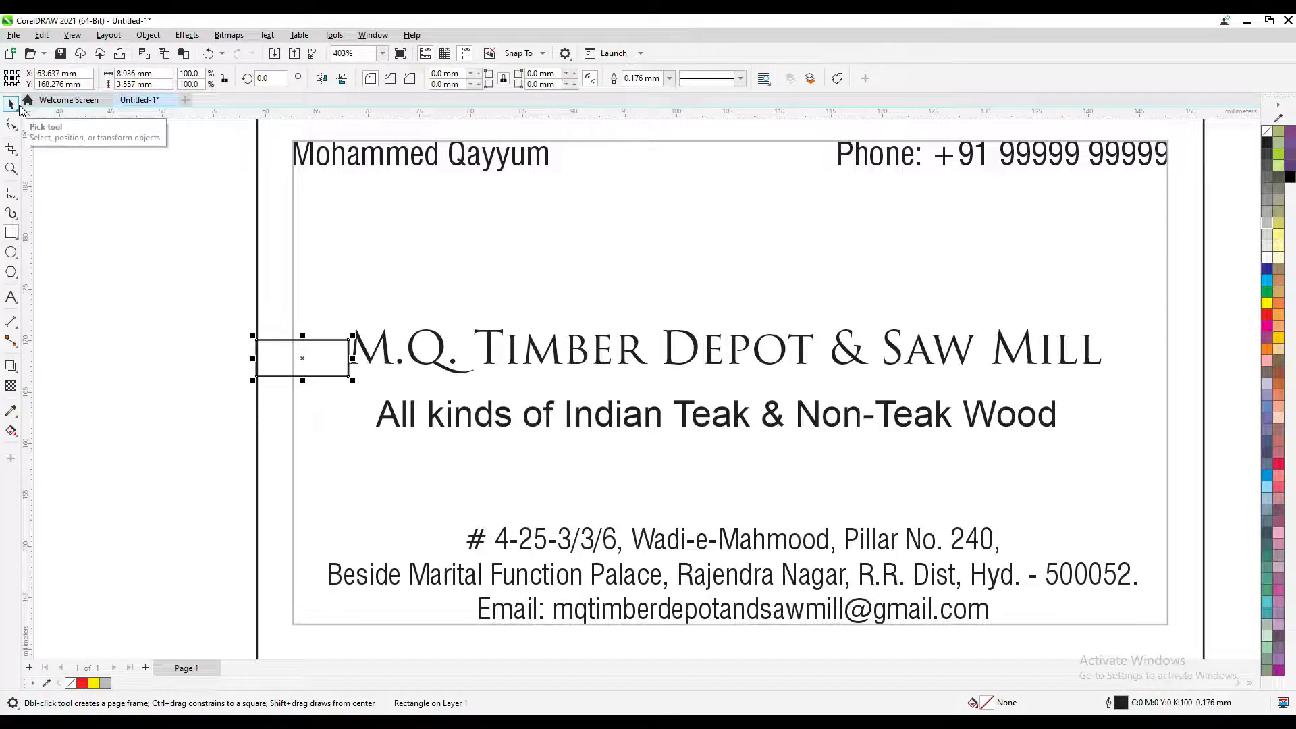
scroll(310, 345, up, 4)
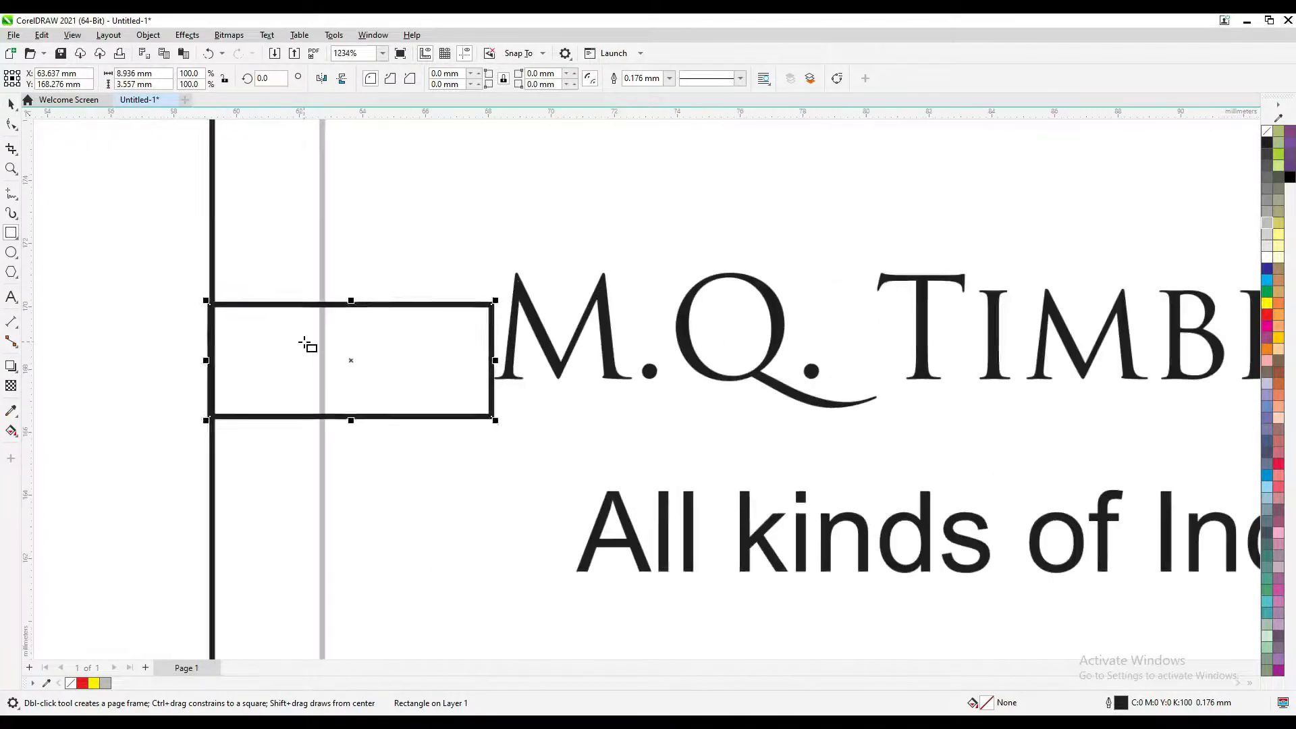
scroll(308, 345, down, 1)
scroll(308, 346, up, 5)
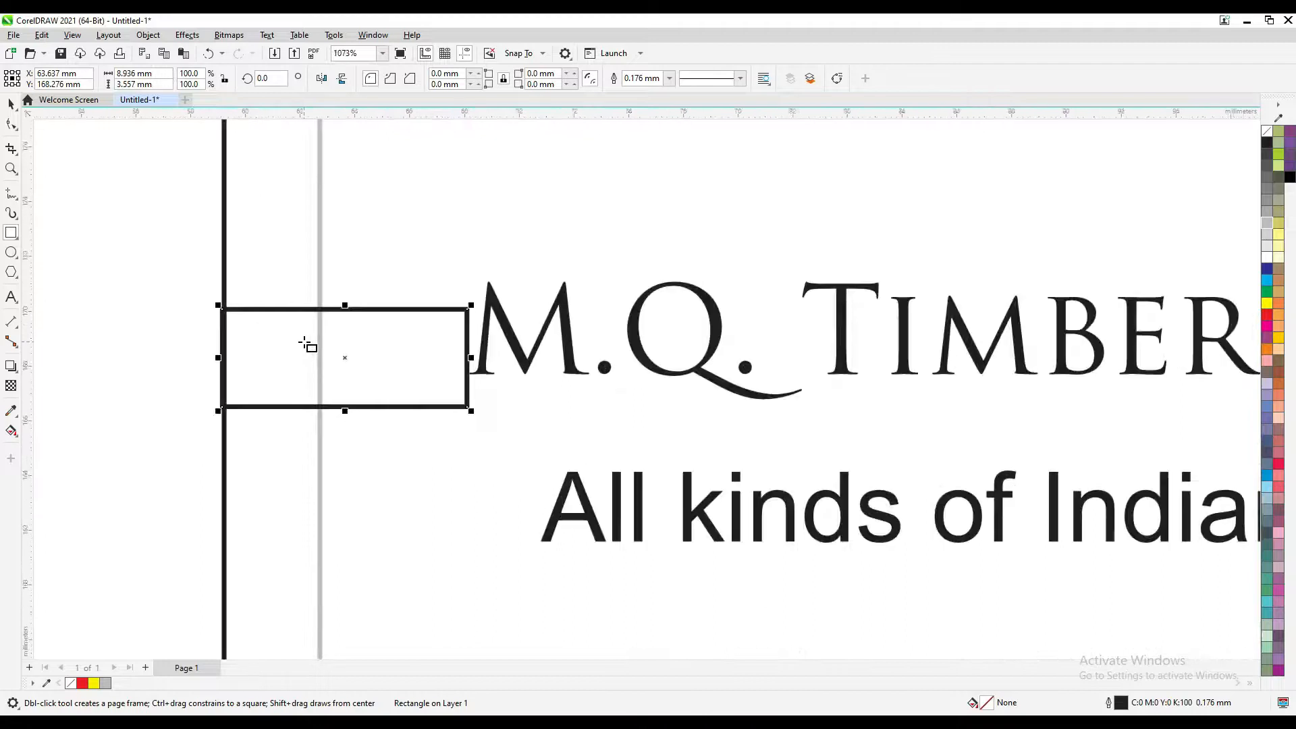
scroll(308, 345, down, 10)
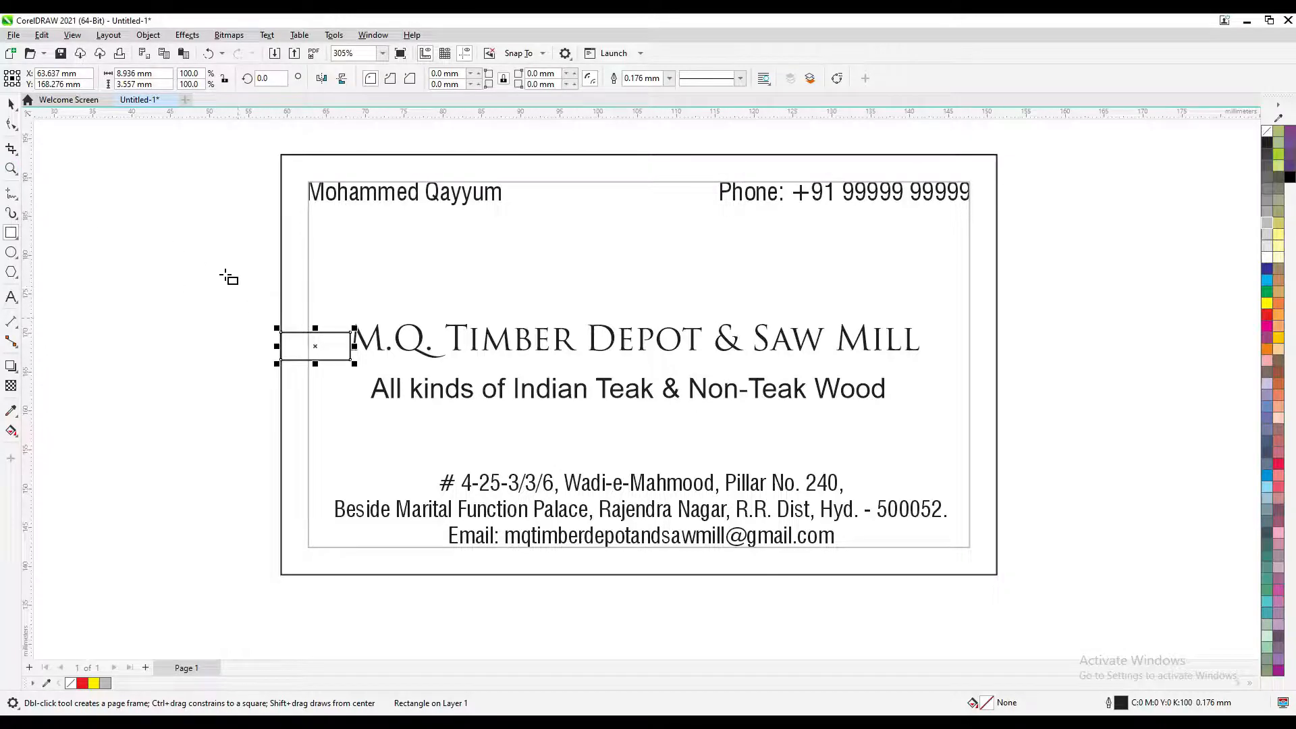
click(12, 104)
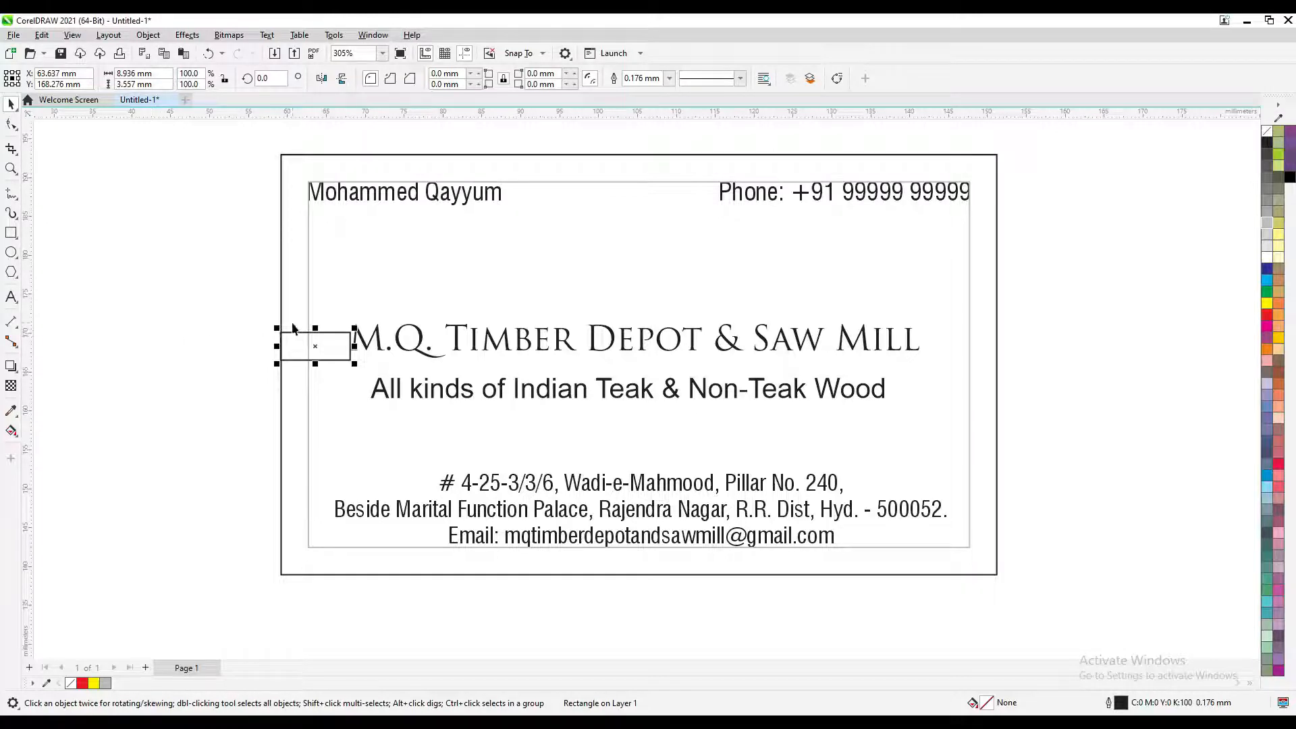
drag(279, 336, 920, 338)
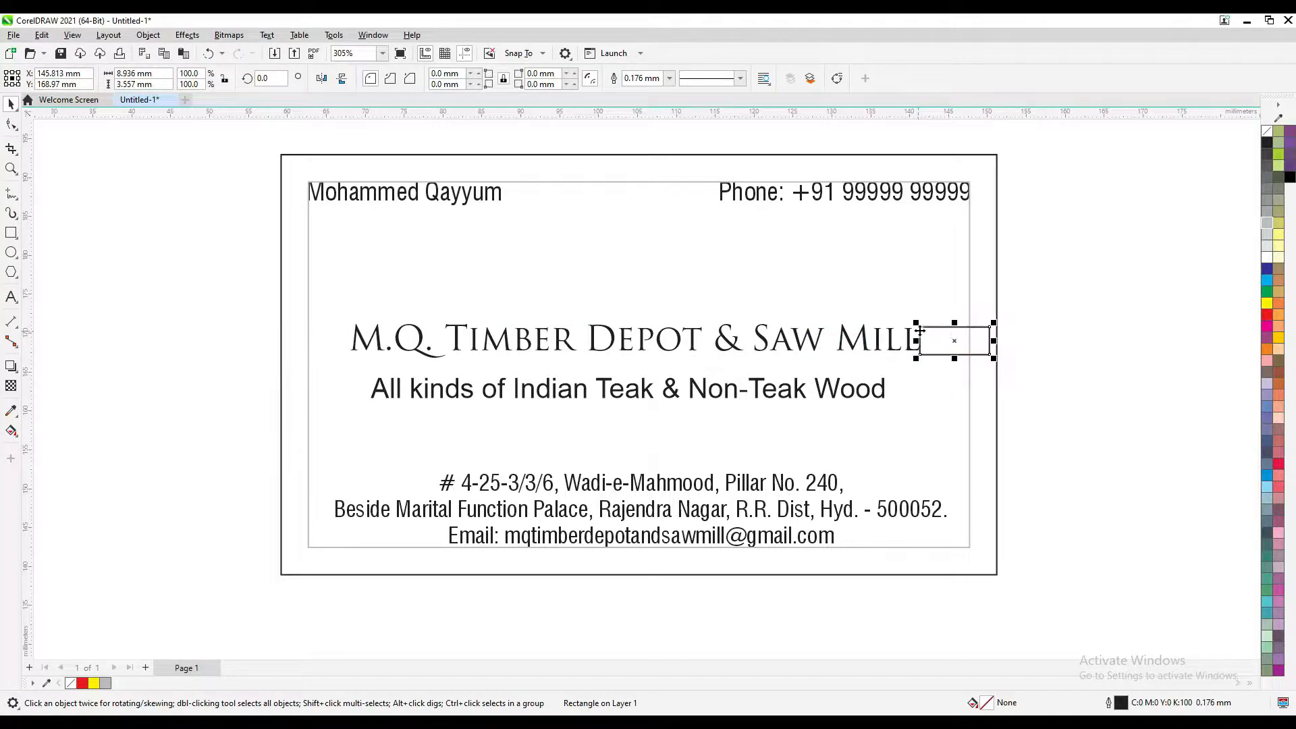
scroll(949, 336, up, 3)
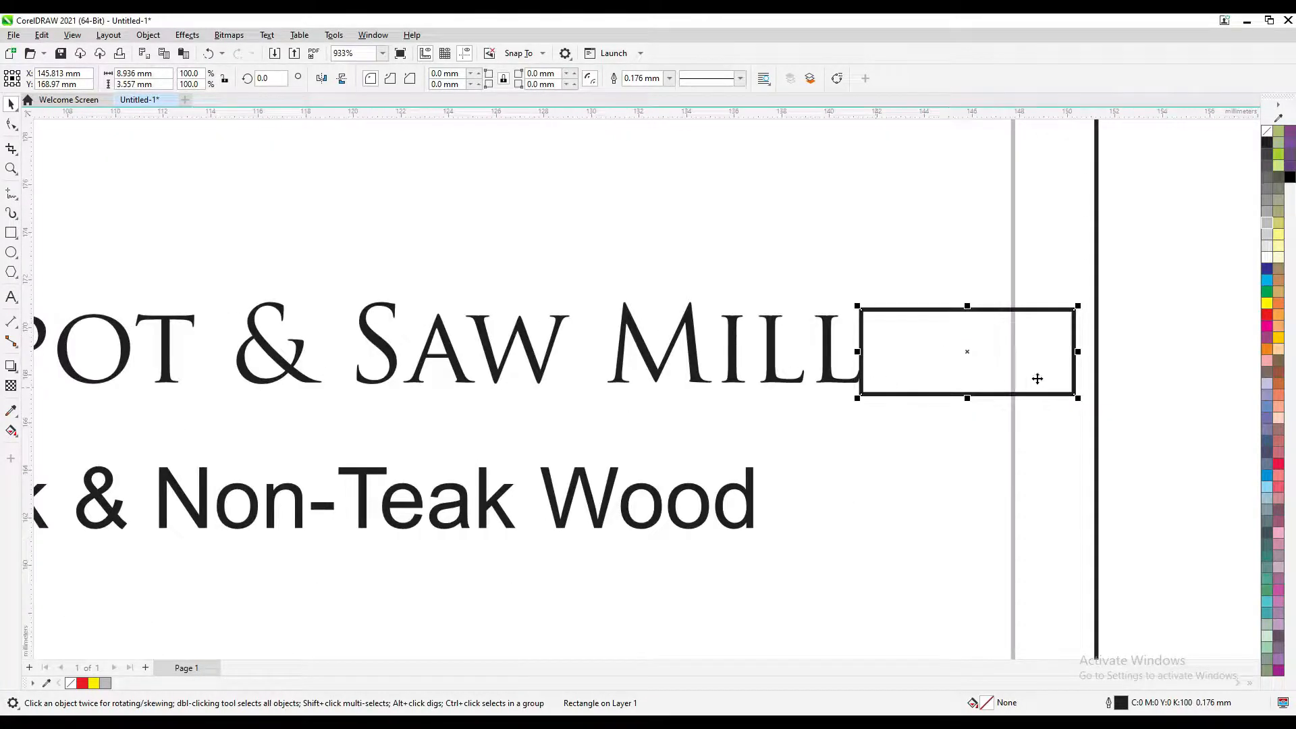
scroll(1086, 371, down, 2)
drag(483, 389, 429, 388)
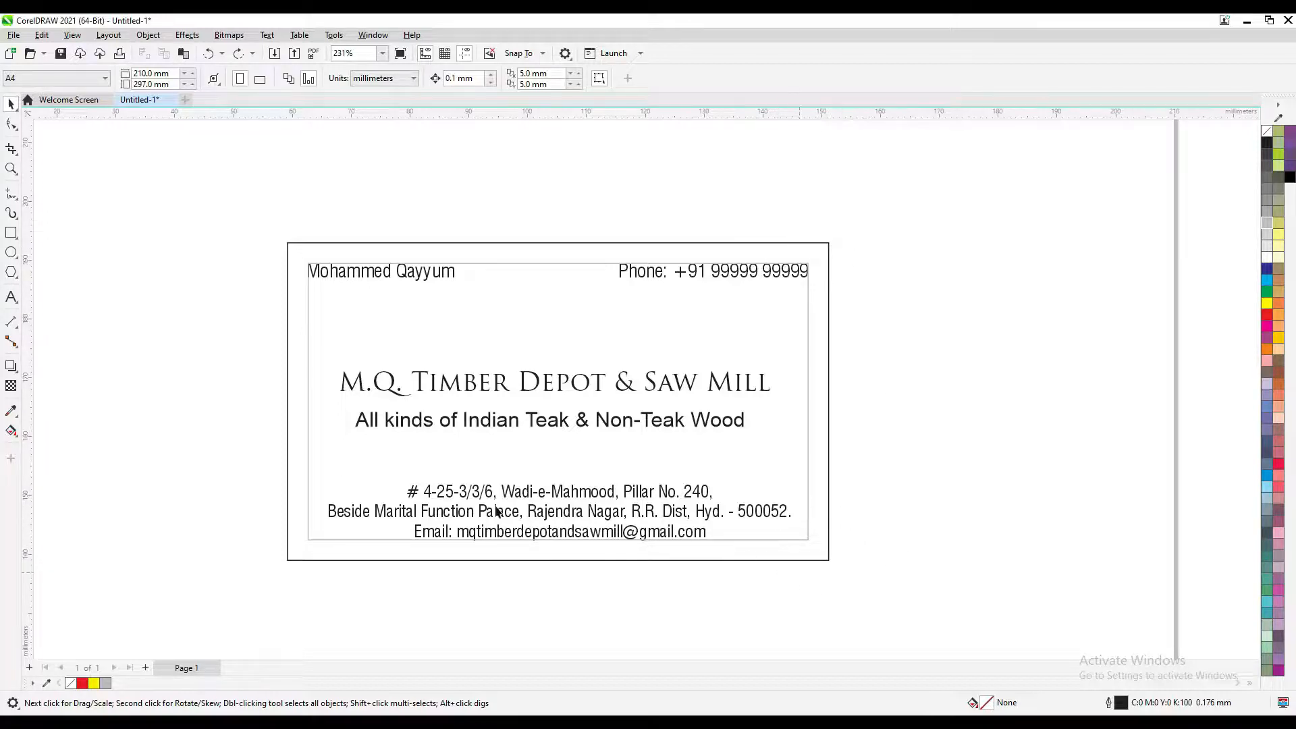
Select the outer card rectangle, then the top-left name together with the inner frame
click(288, 560)
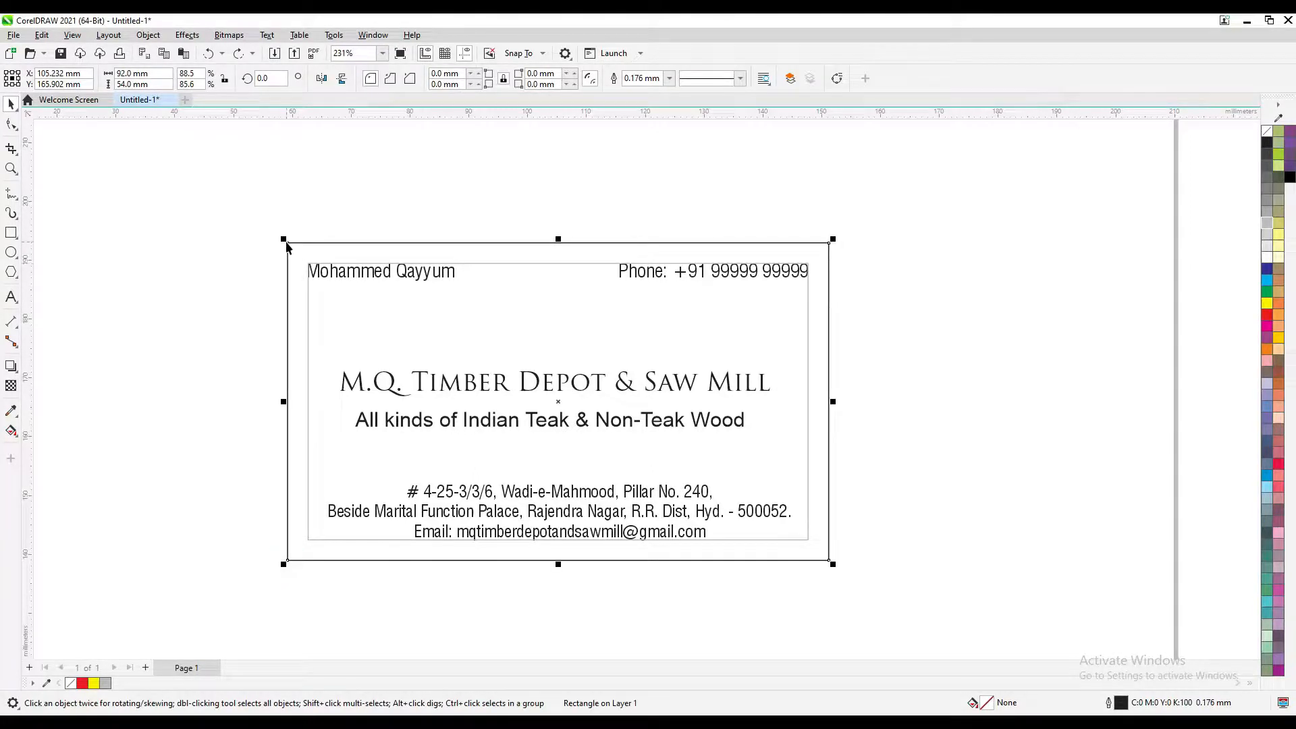
click(829, 244)
click(909, 513)
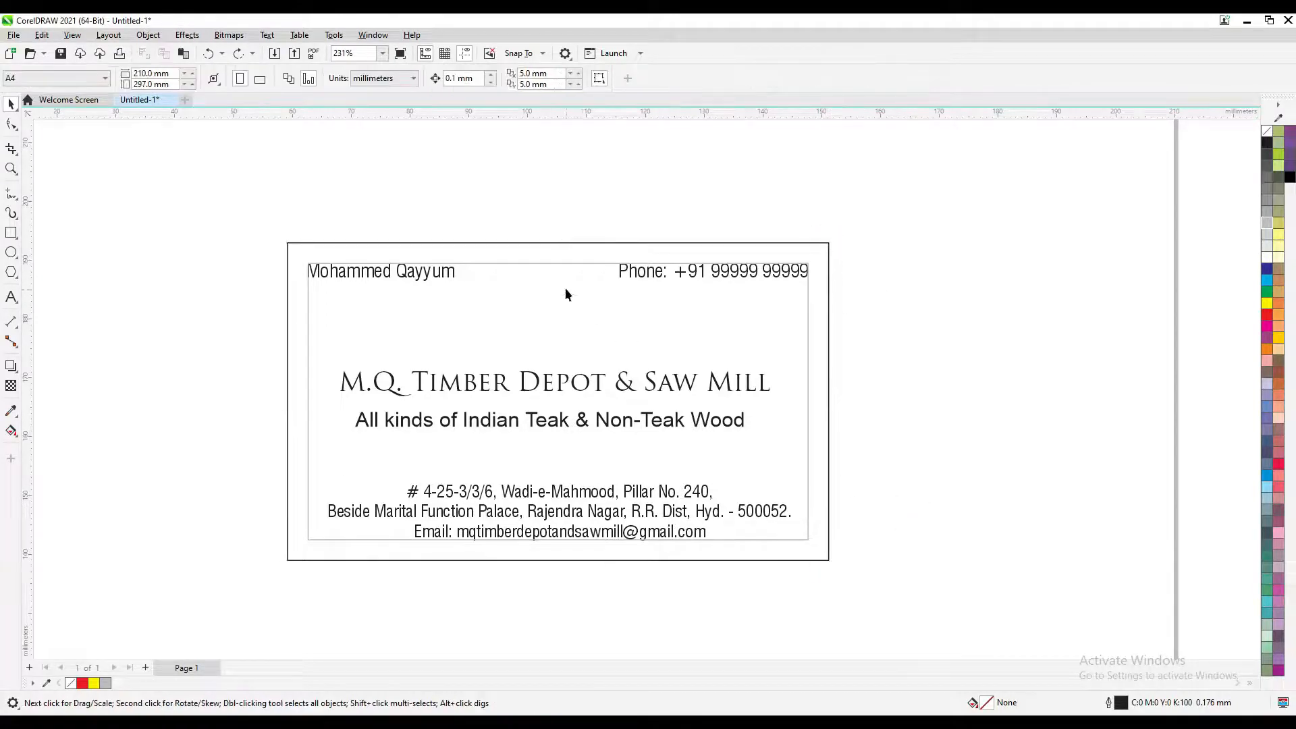
click(559, 242)
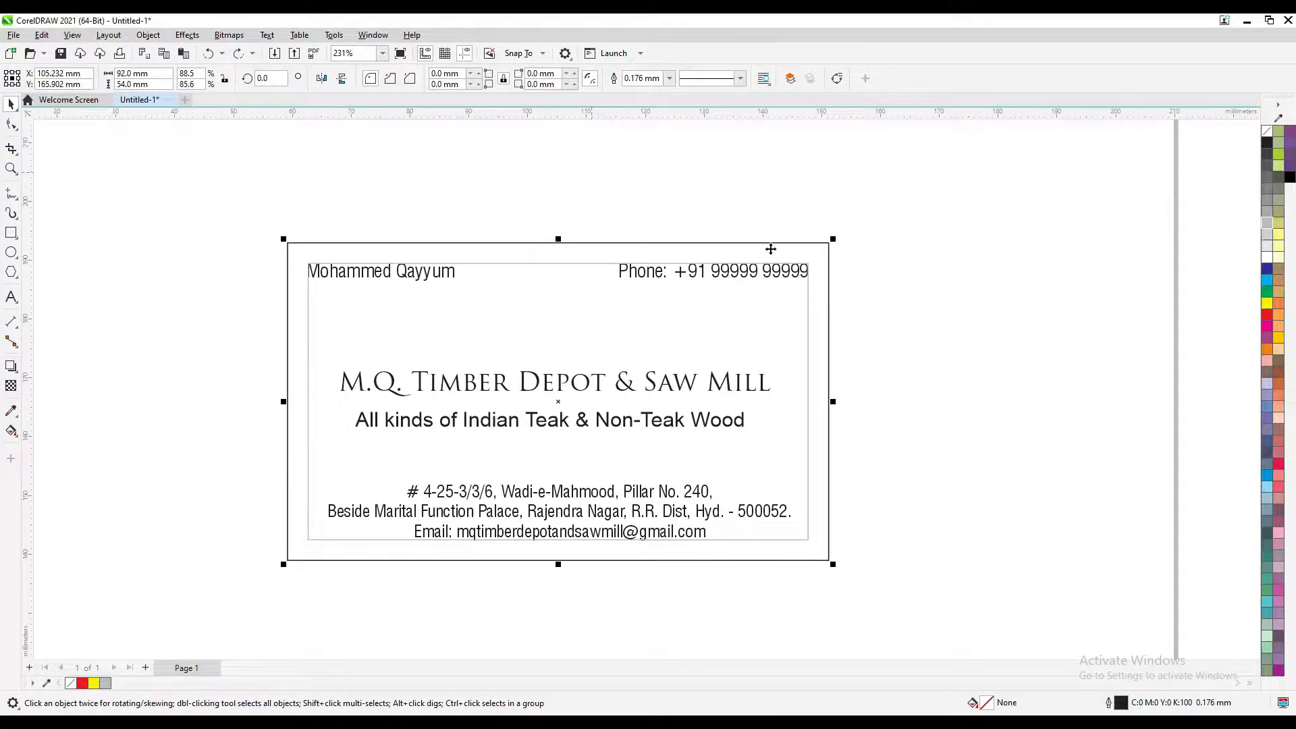
click(389, 270)
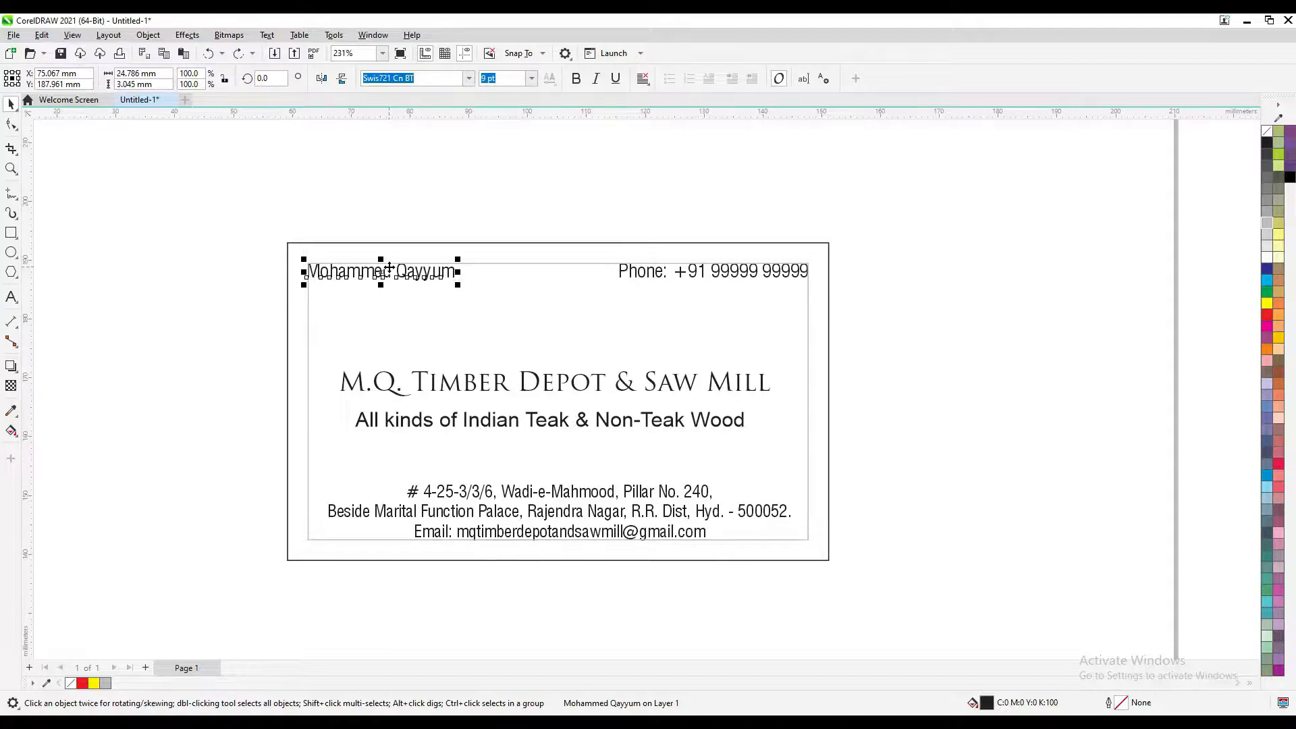
click(634, 513)
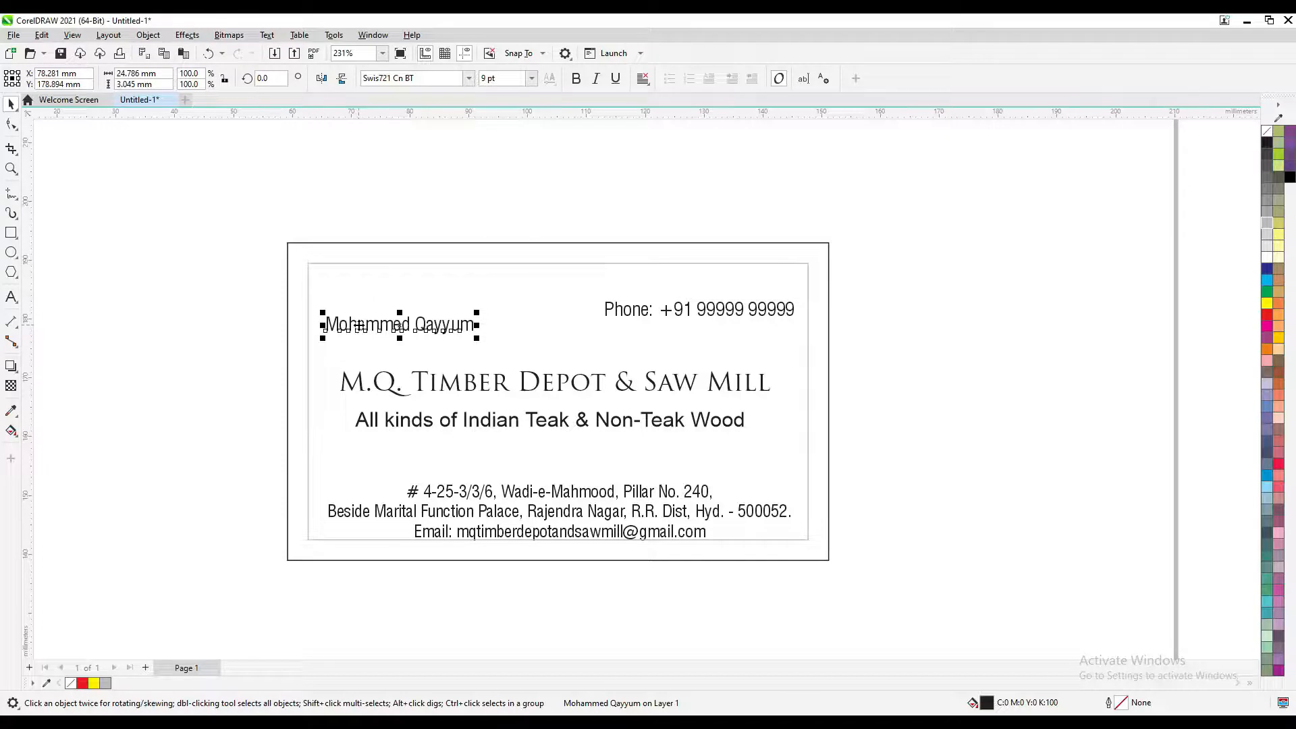
click(357, 288)
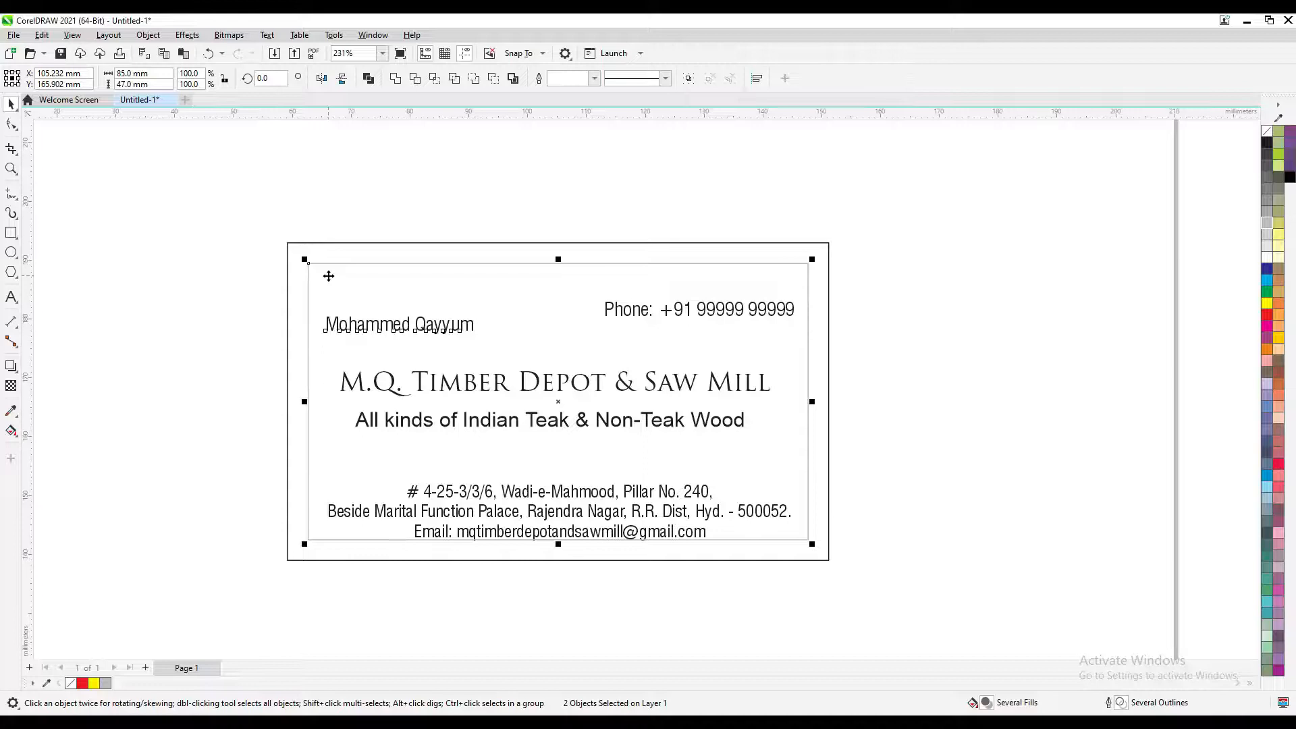
Align the name text to the inner frame's left and top edges, then select the phone text
click(148, 35)
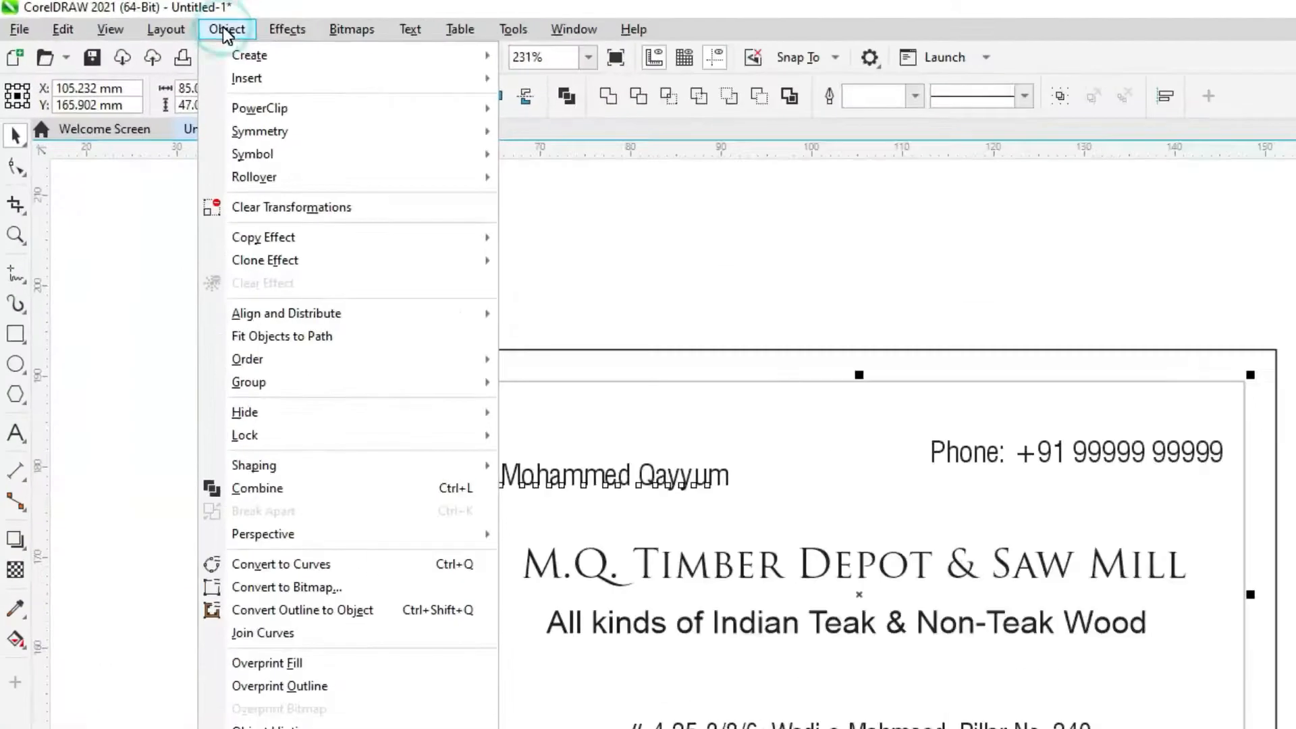
mouse_move(248, 316)
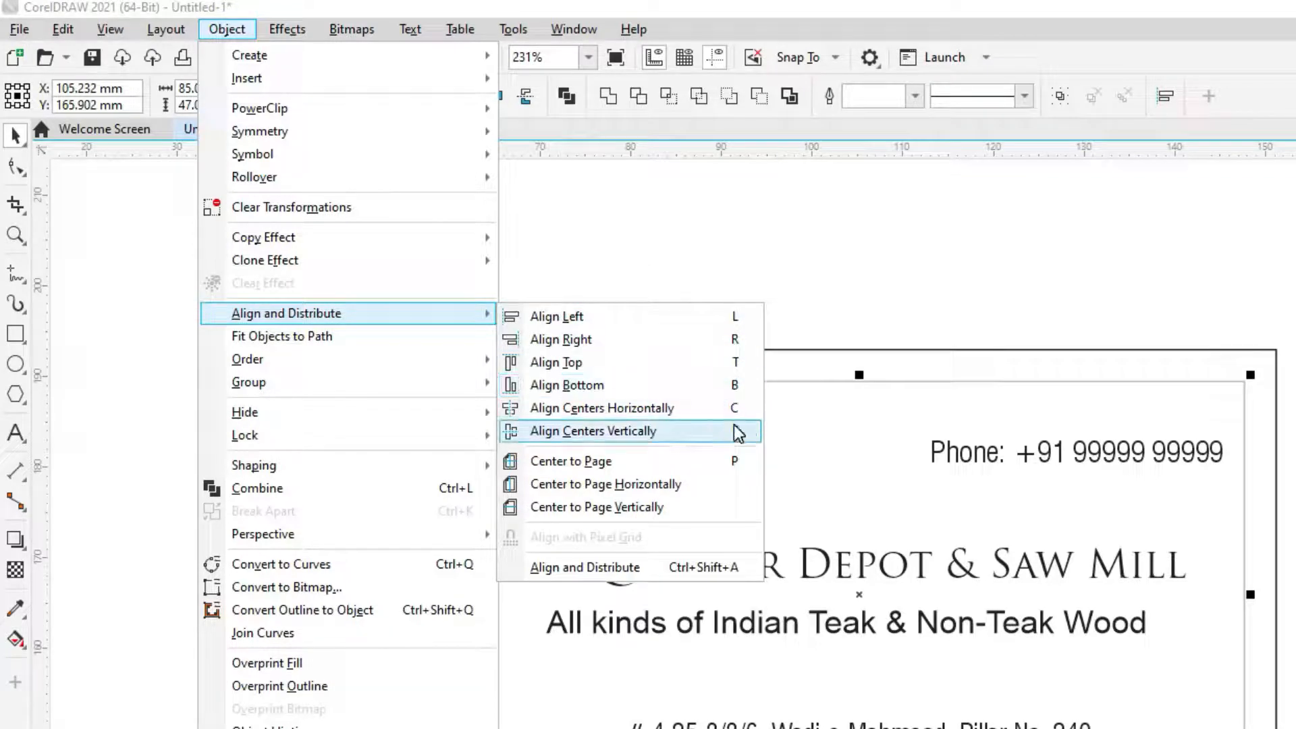
click(571, 321)
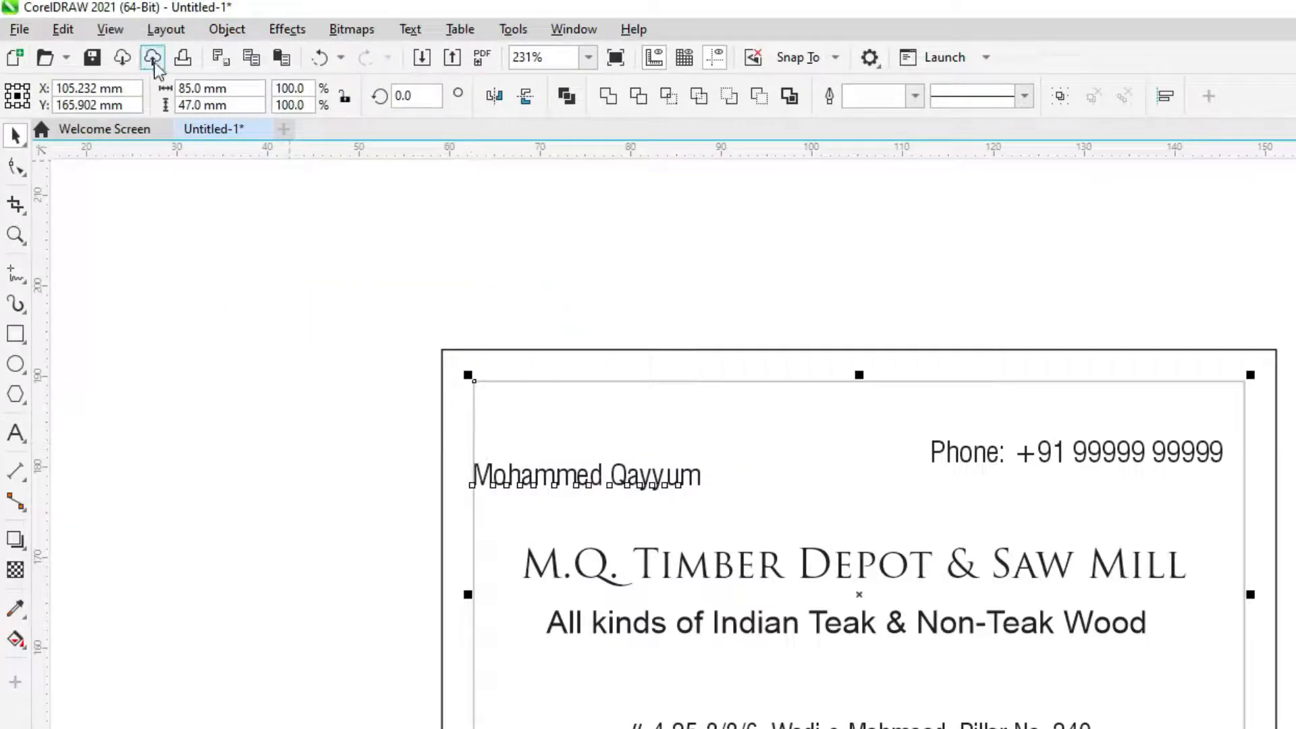
click(116, 35)
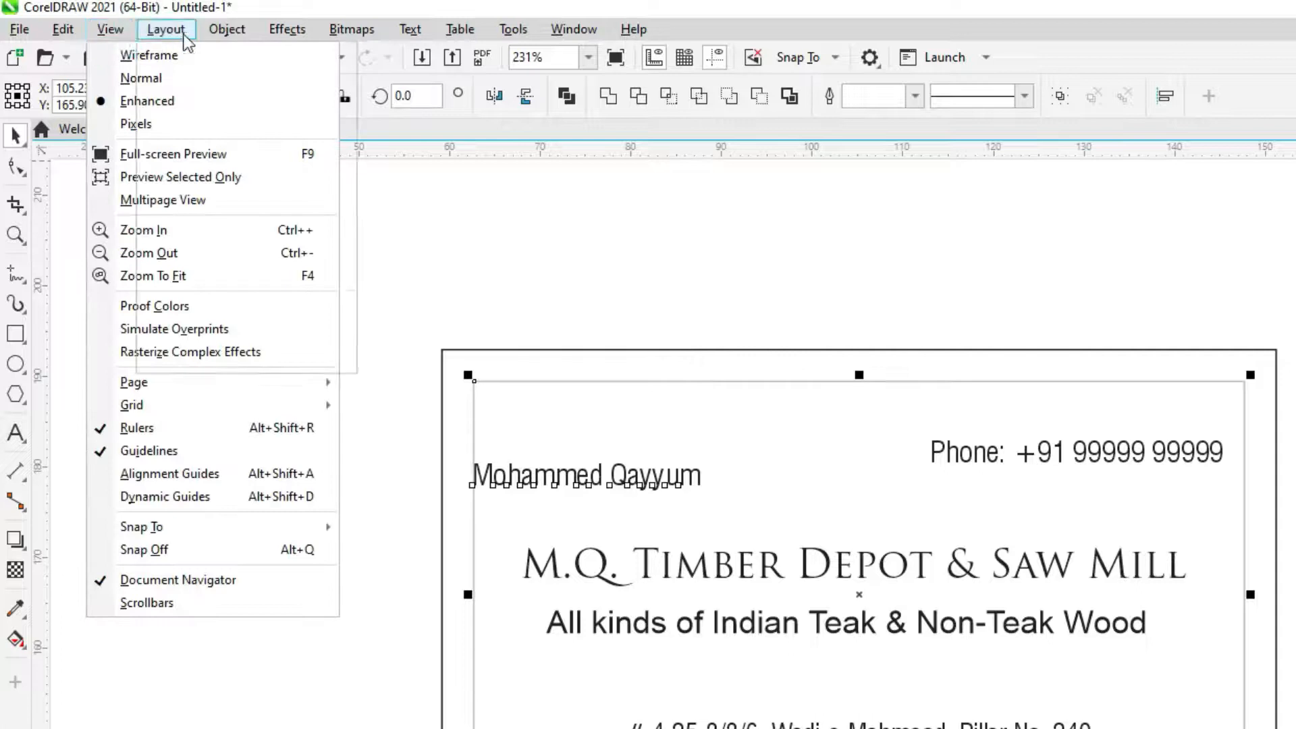
mouse_move(229, 30)
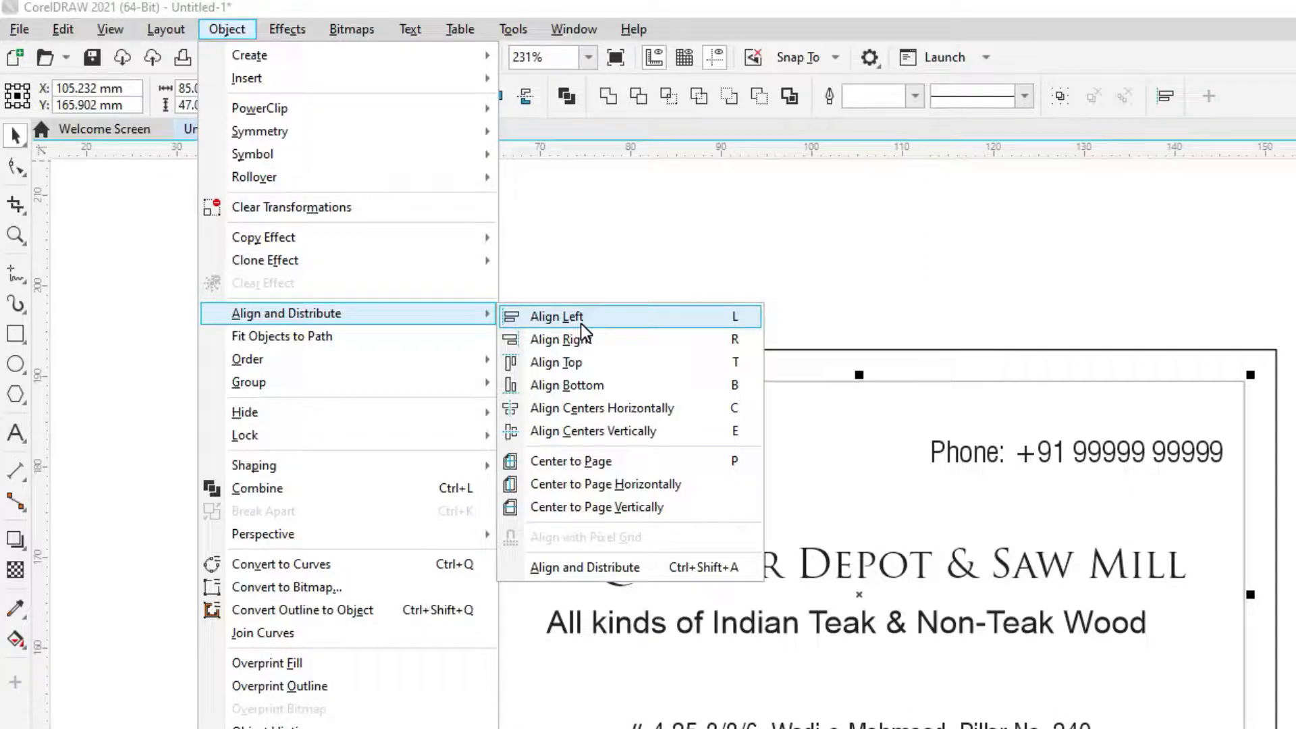
click(595, 362)
click(604, 267)
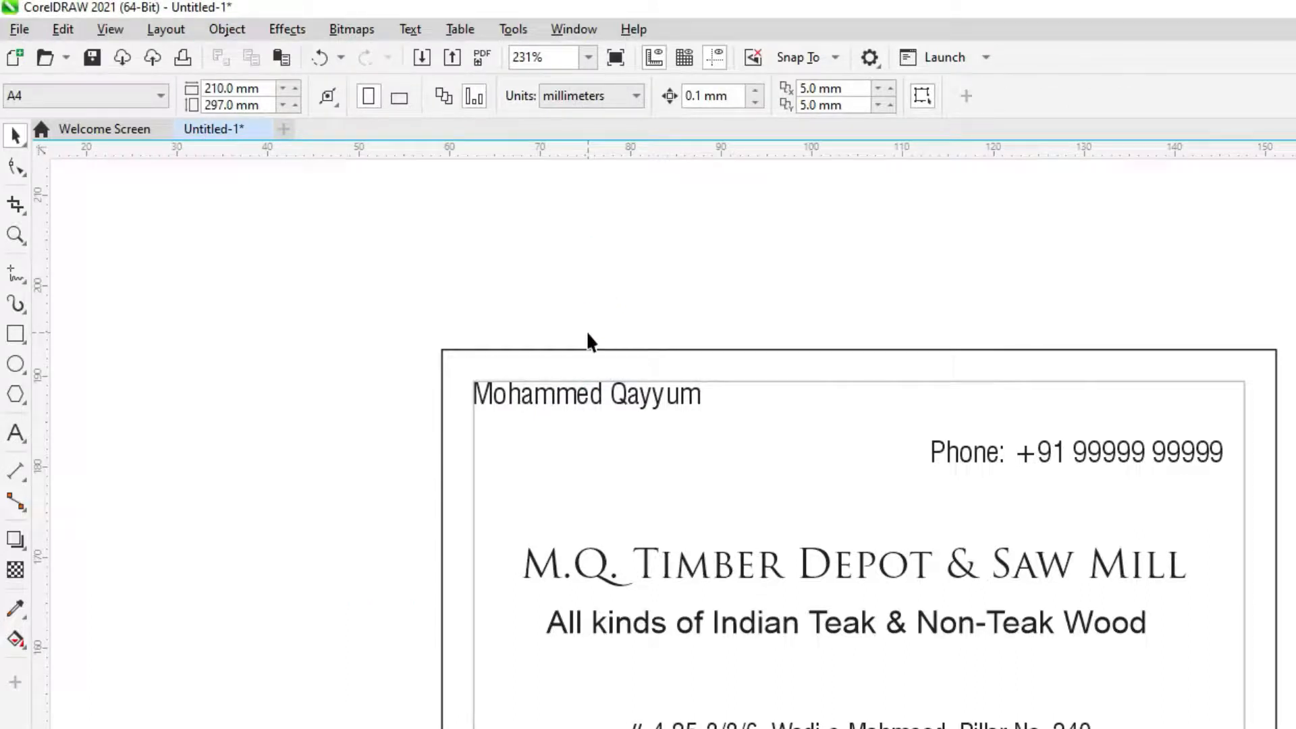
click(1083, 464)
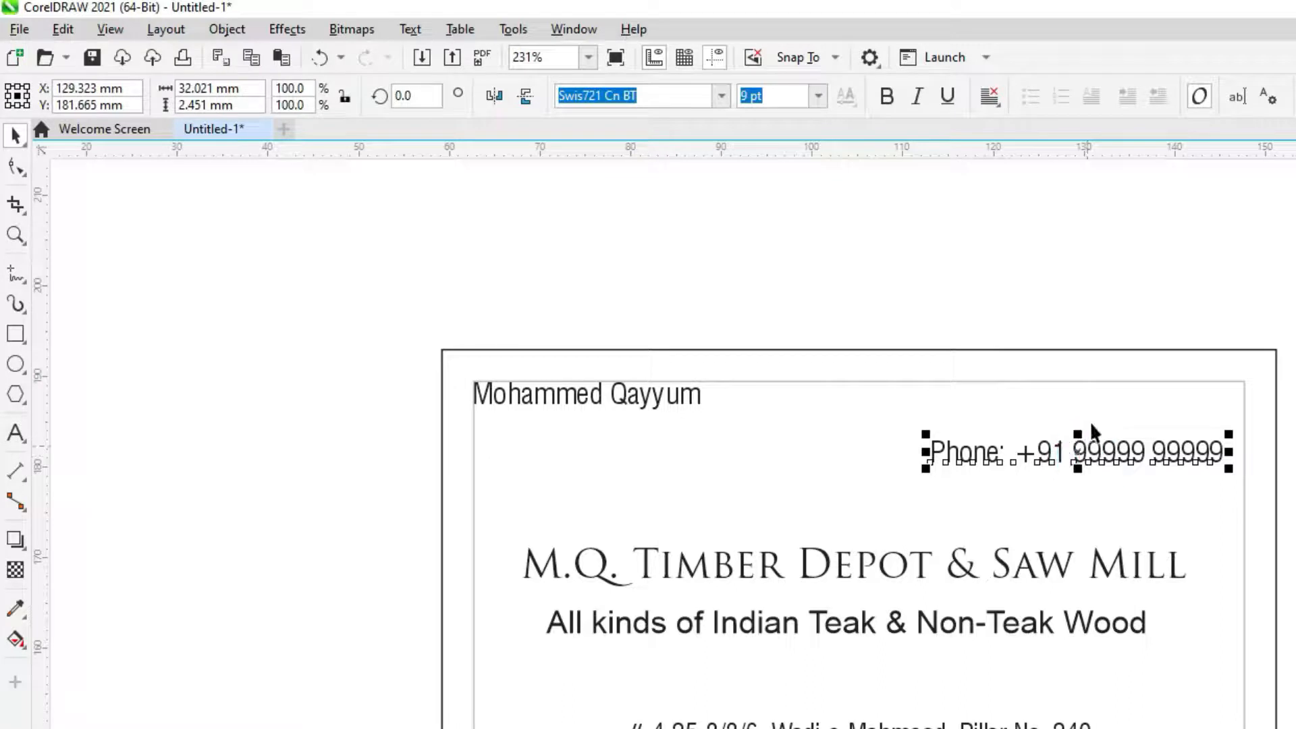
Align the +91 phone number to the inner frame's top and right edges
click(1117, 403)
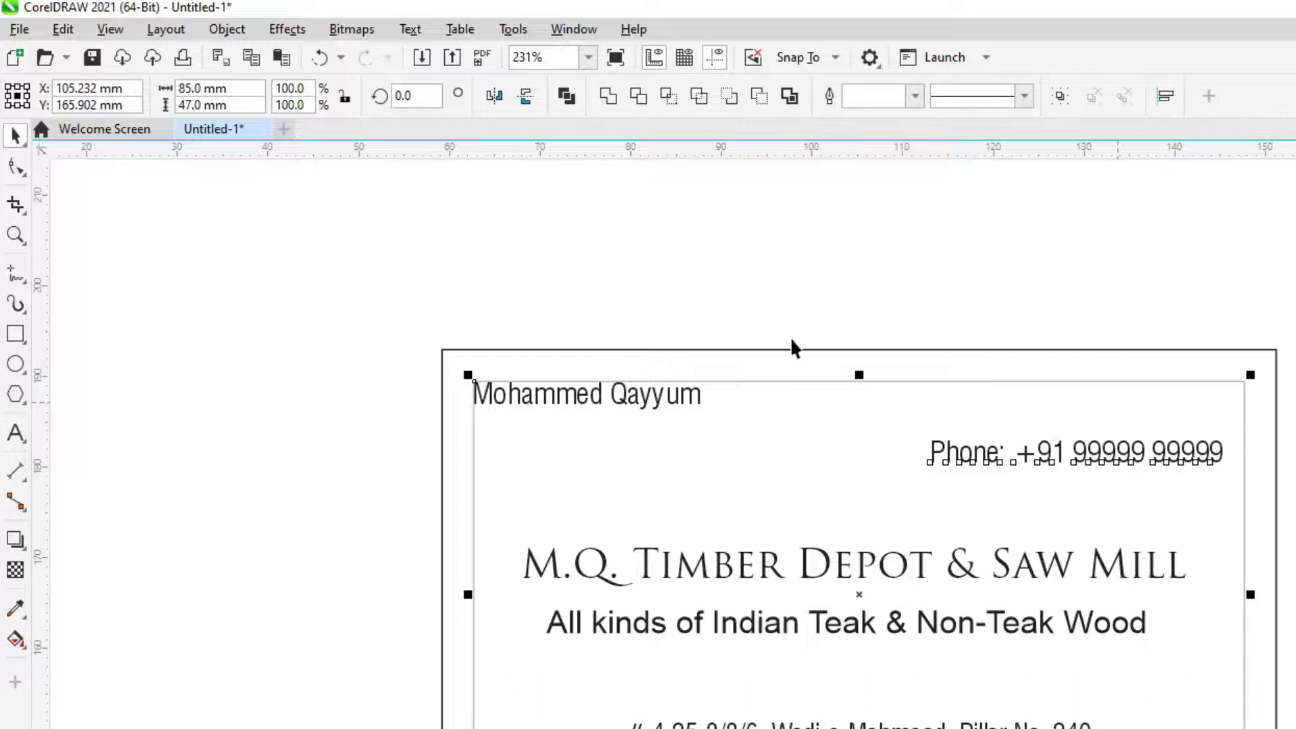
click(227, 29)
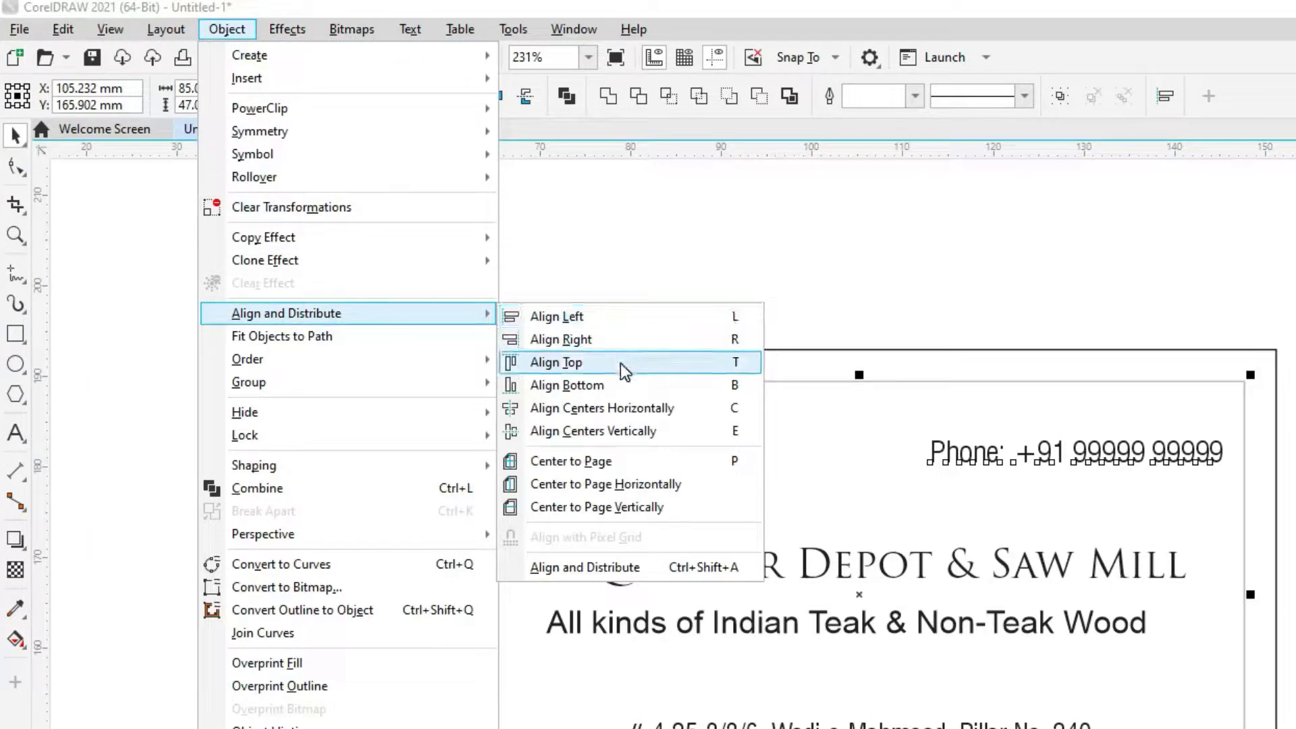
click(620, 353)
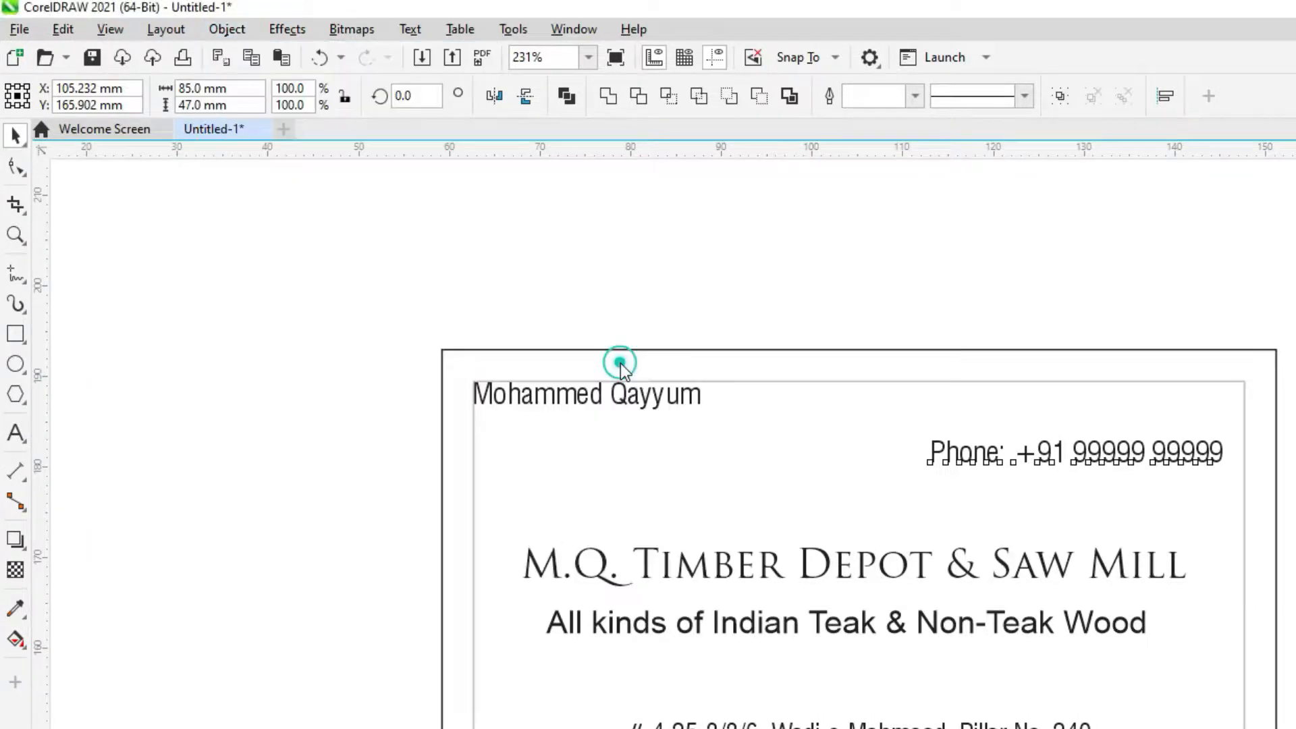
click(227, 29)
mouse_move(358, 313)
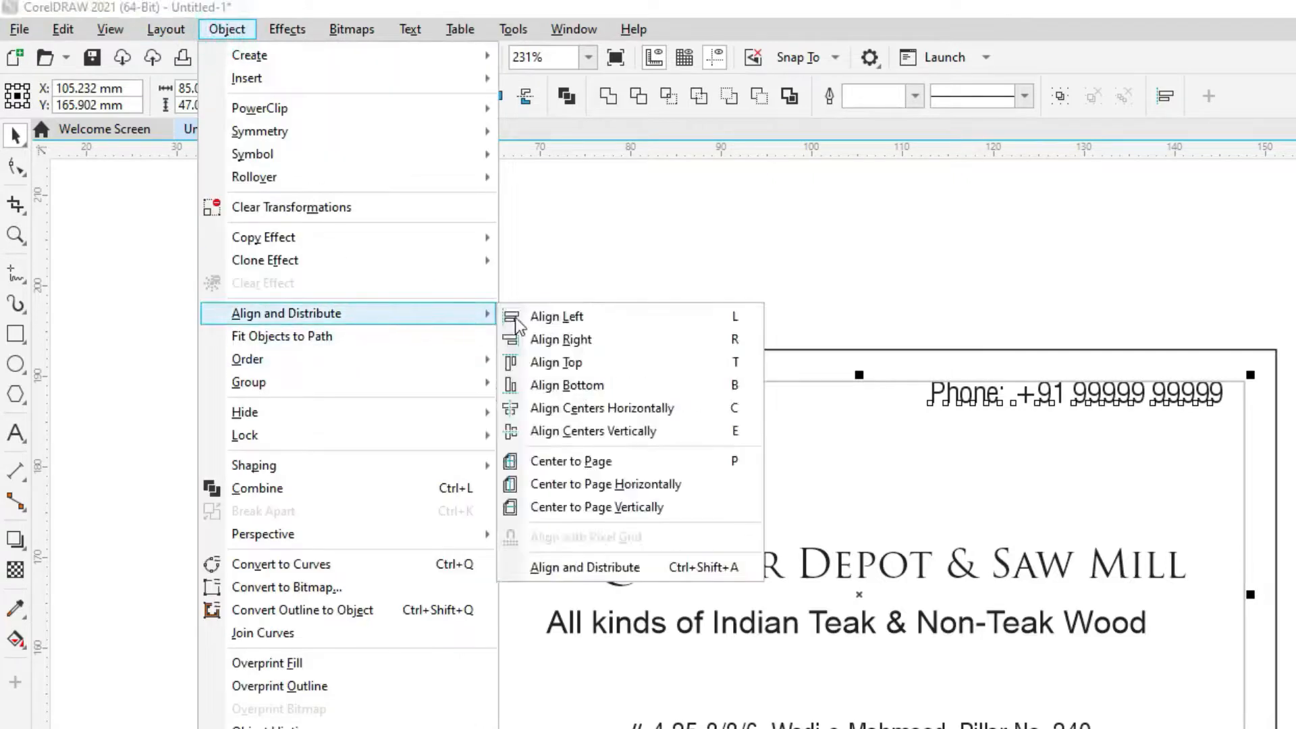
click(572, 339)
click(1086, 266)
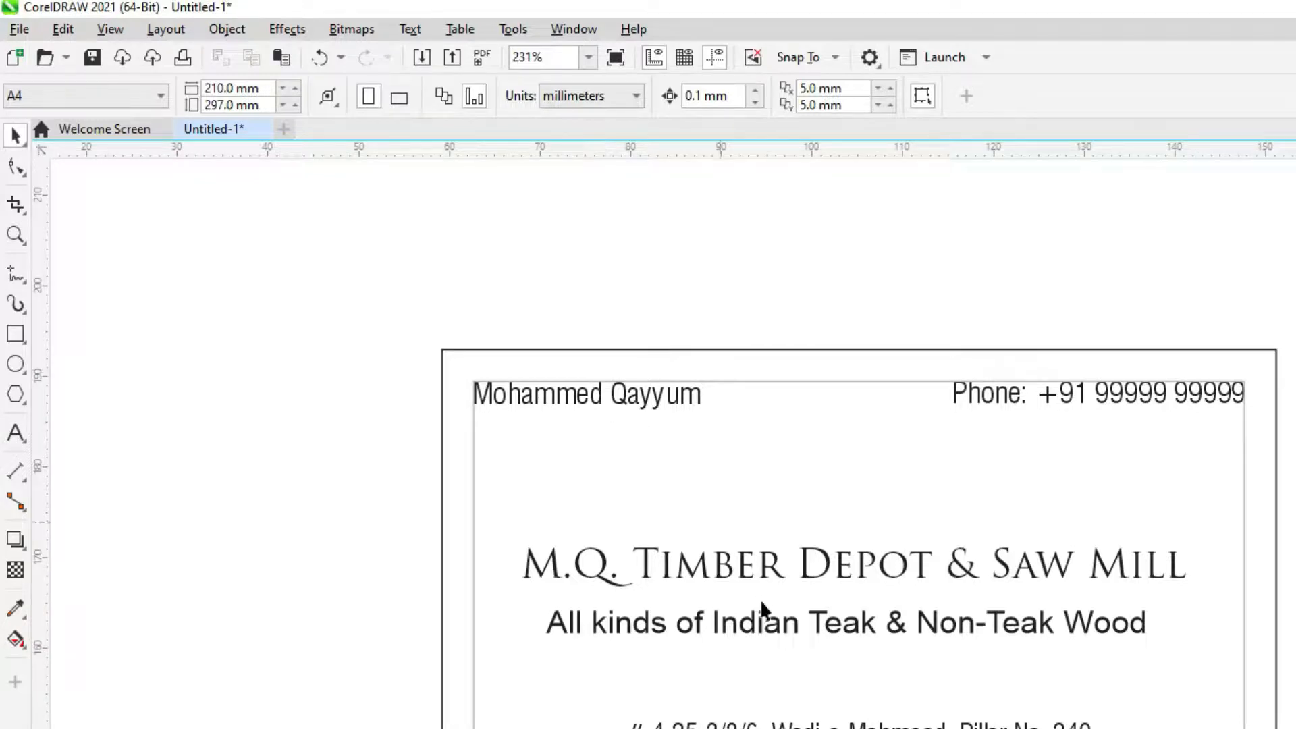
Centre the M.Q. Timber Depot & Saw Mill title horizontally against the card frame
click(742, 572)
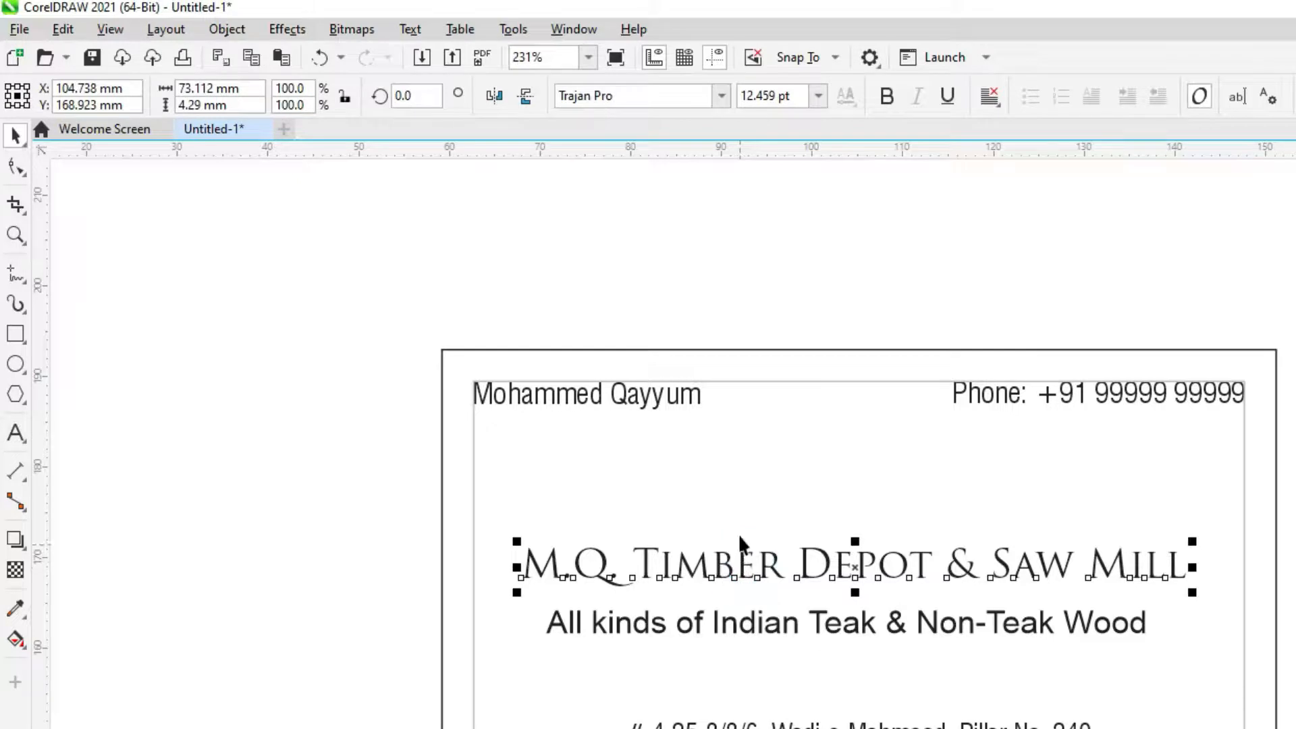
click(740, 507)
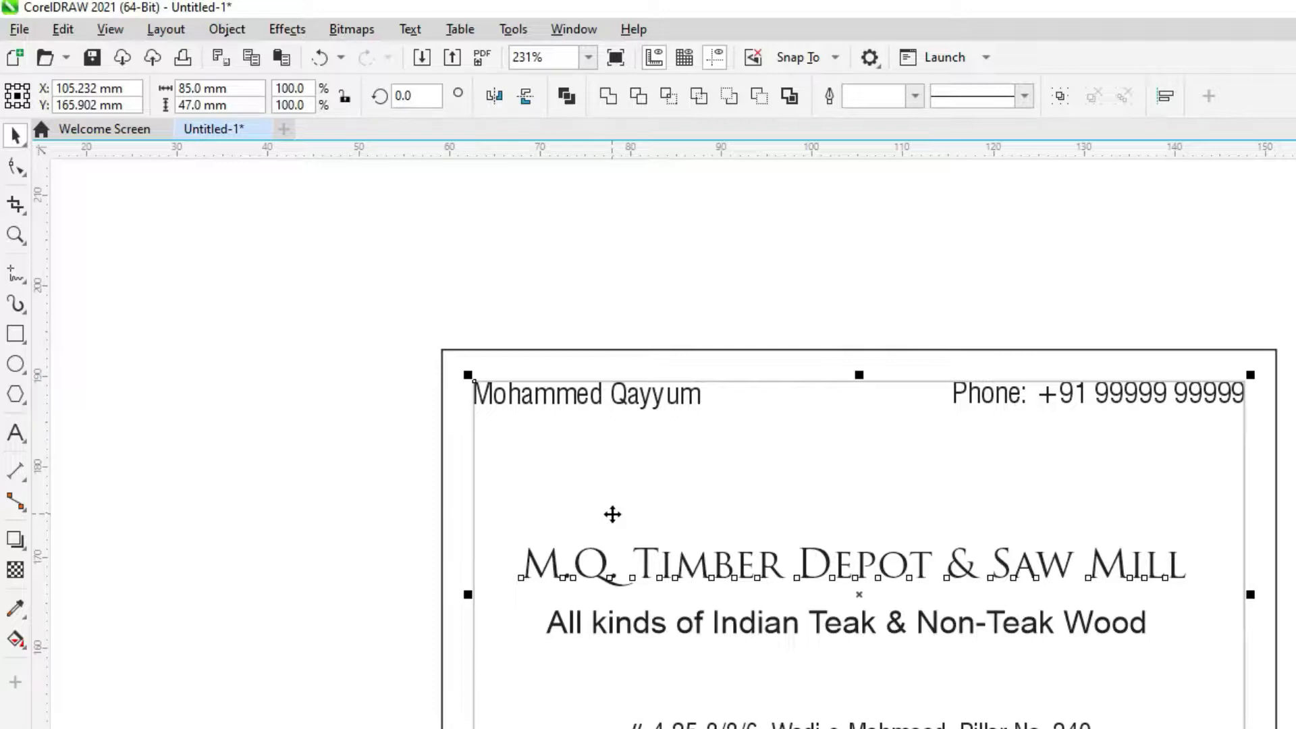
key(c)
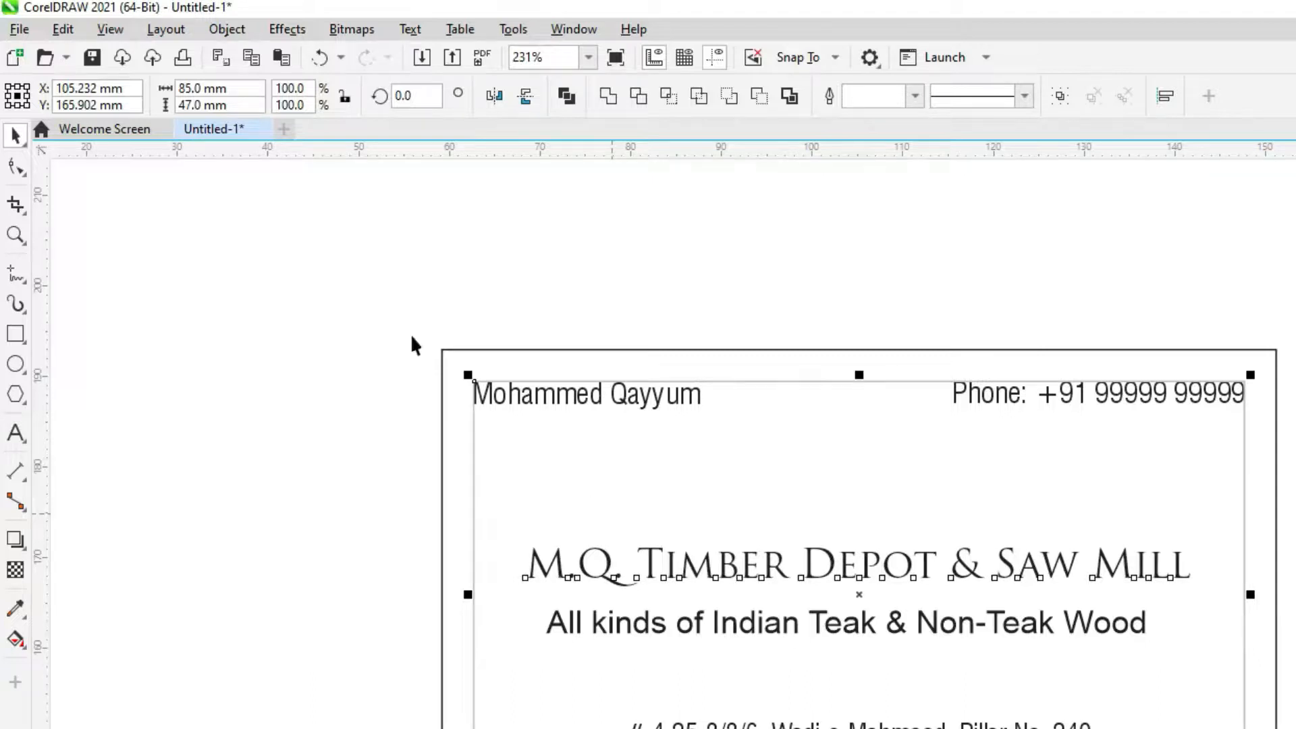
click(227, 29)
mouse_move(314, 316)
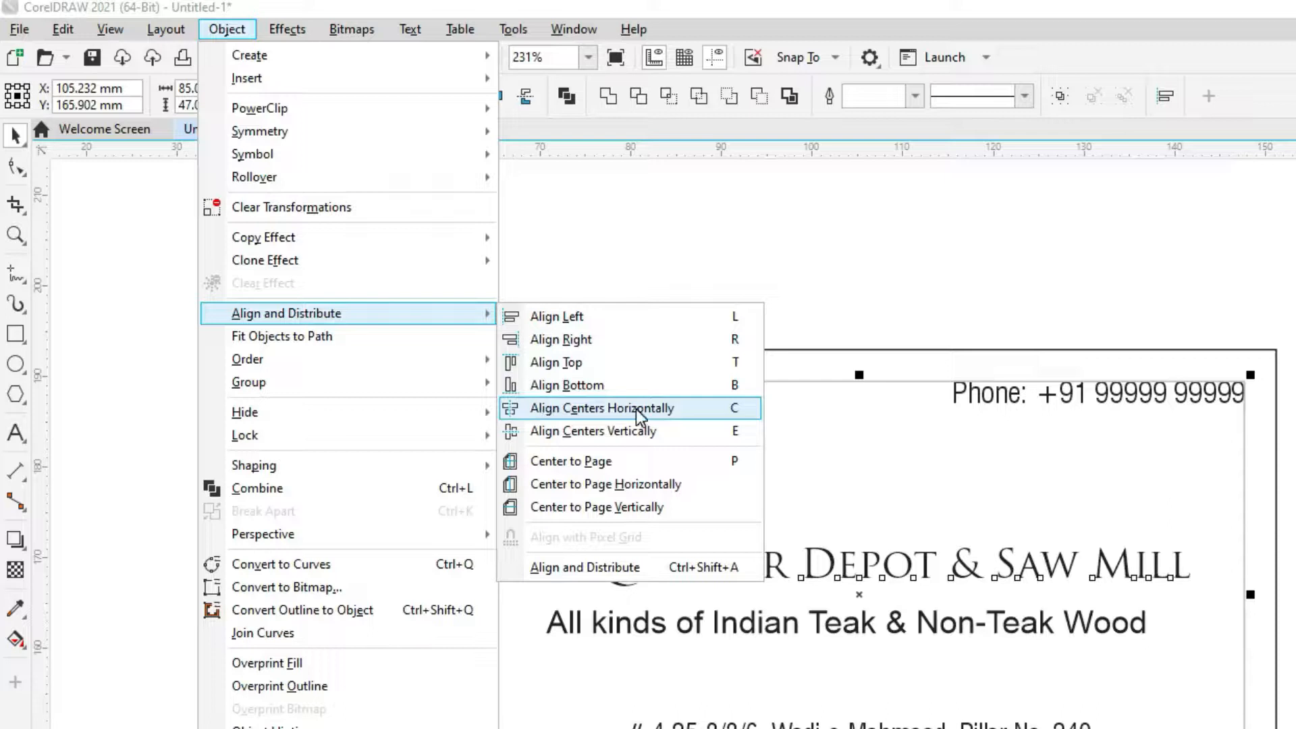
click(1291, 491)
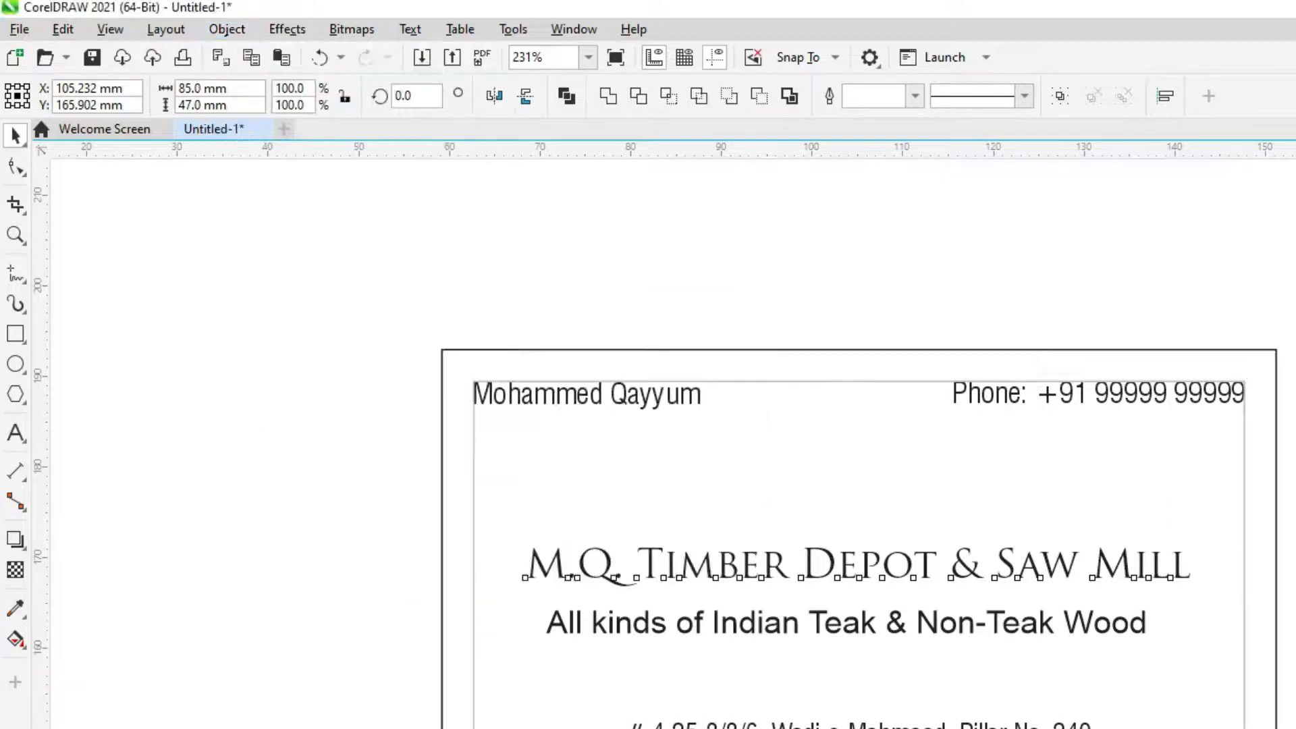
click(1291, 491)
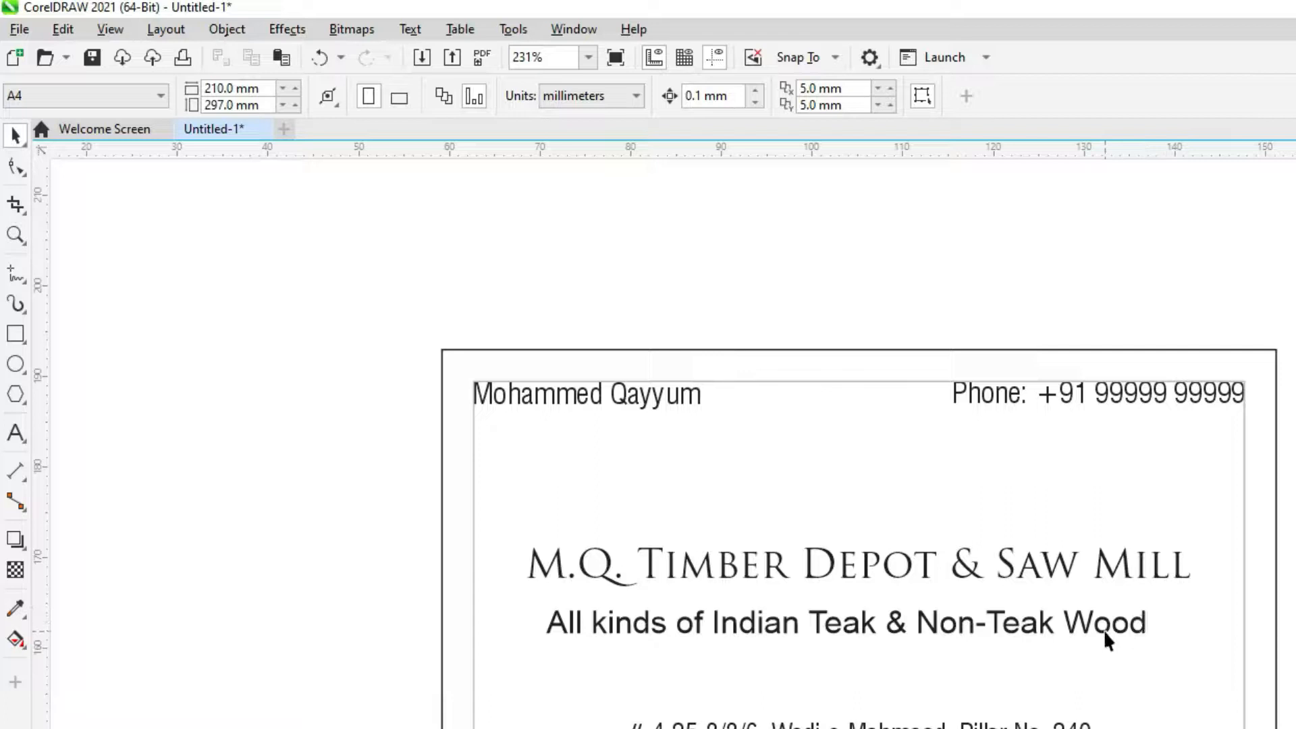
Select the tagline together with the card frame, then deselect
click(1107, 631)
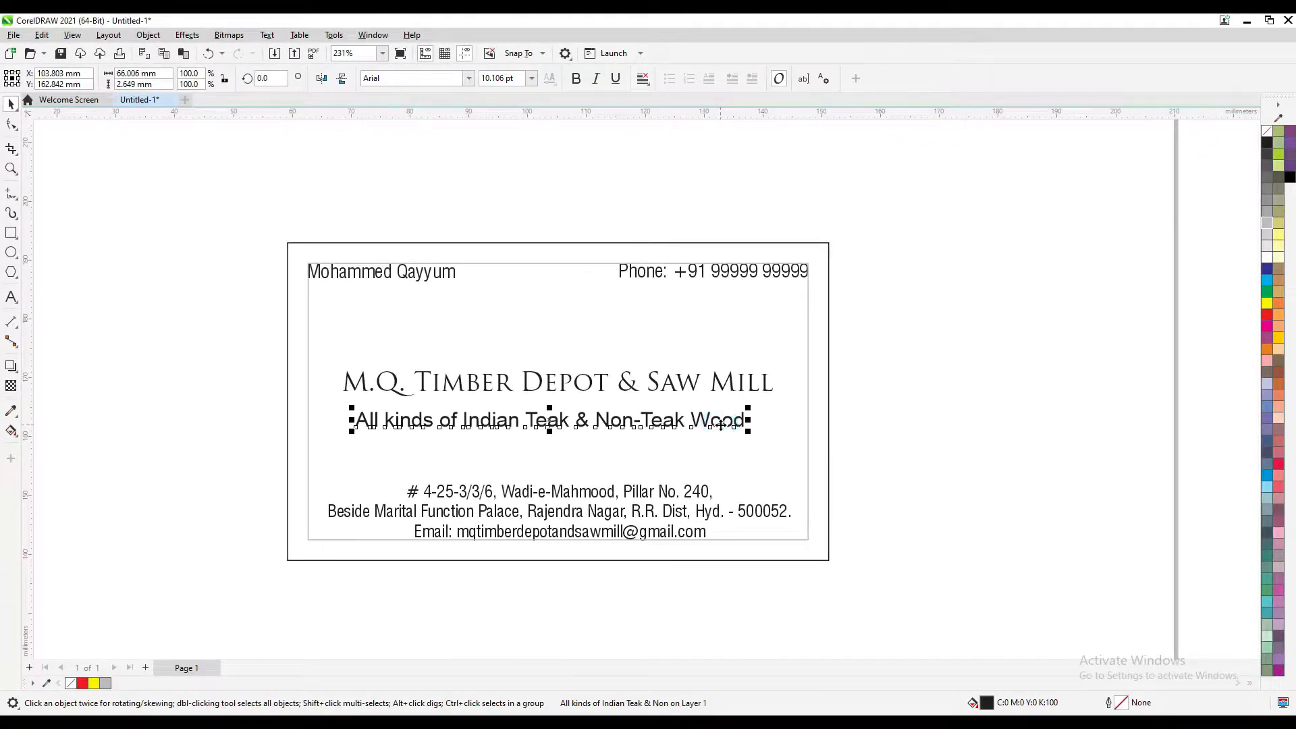
shift+click(769, 409)
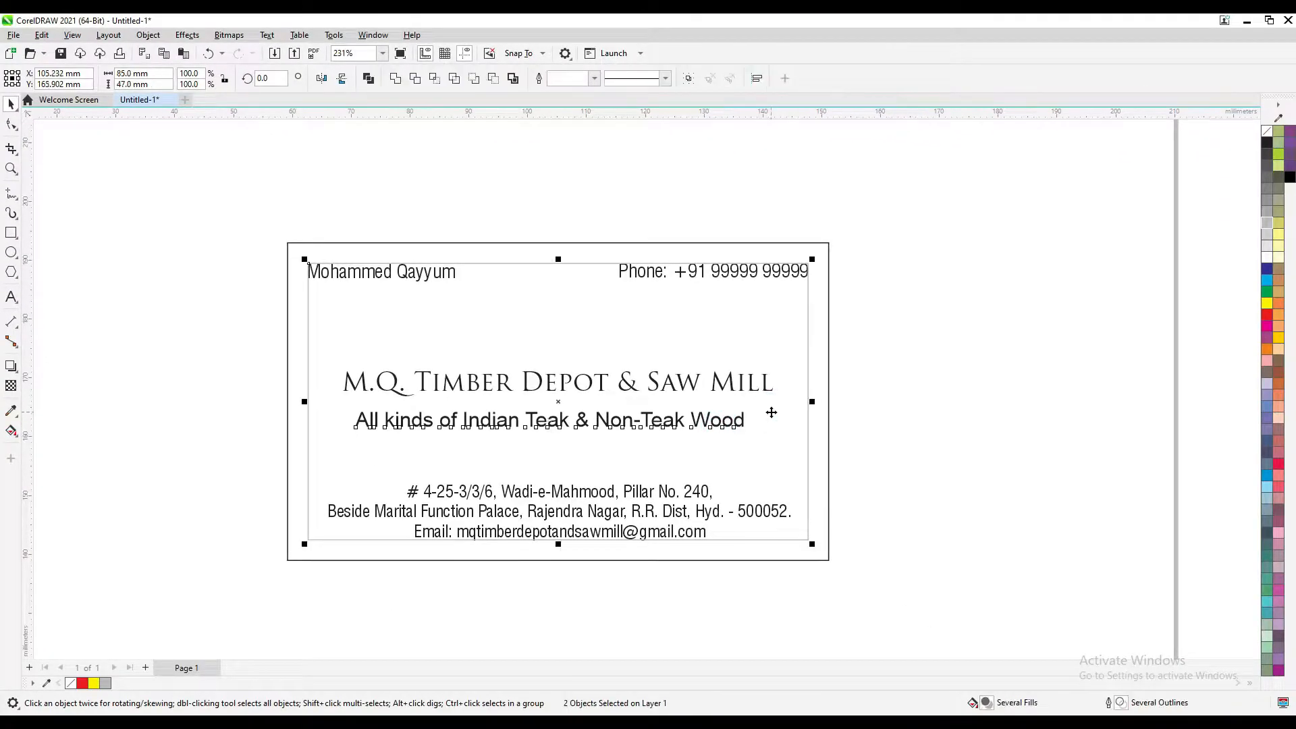
click(918, 356)
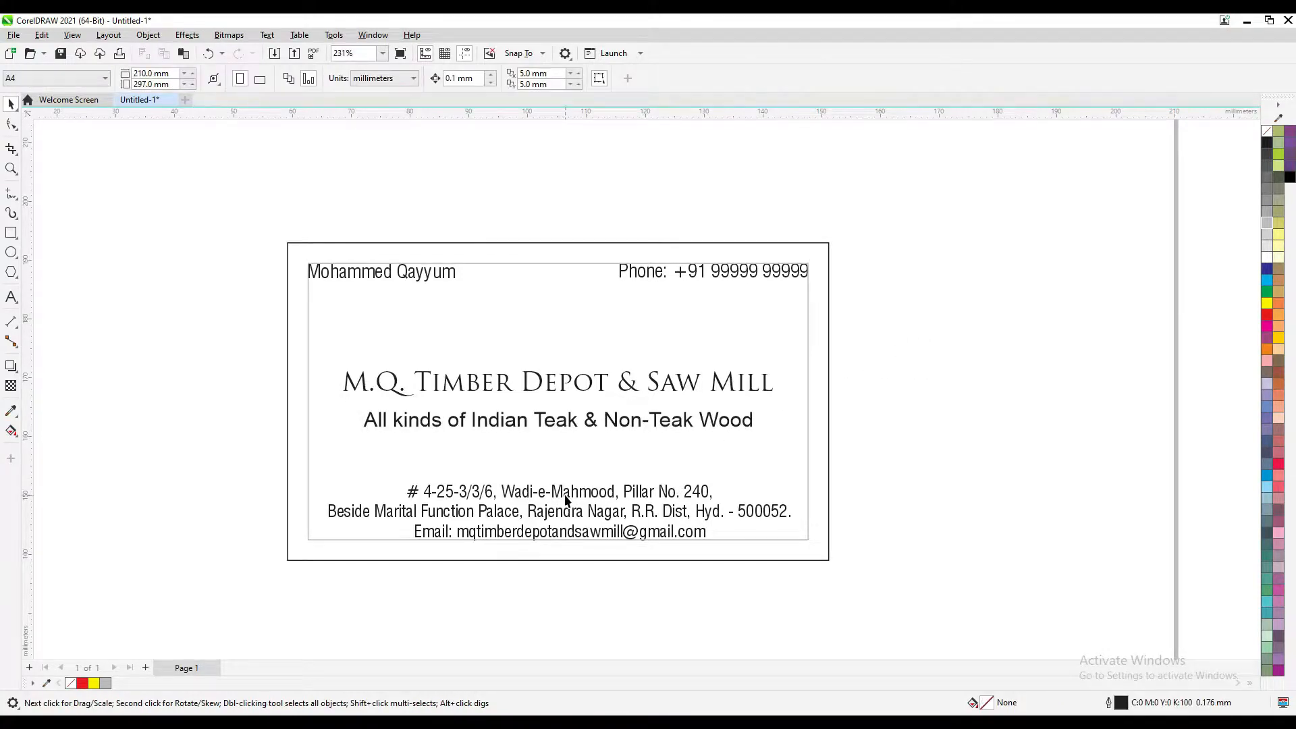
Move the address and e-mail block, then centre it horizontally and align it to the frame's bottom
drag(565, 499, 832, 467)
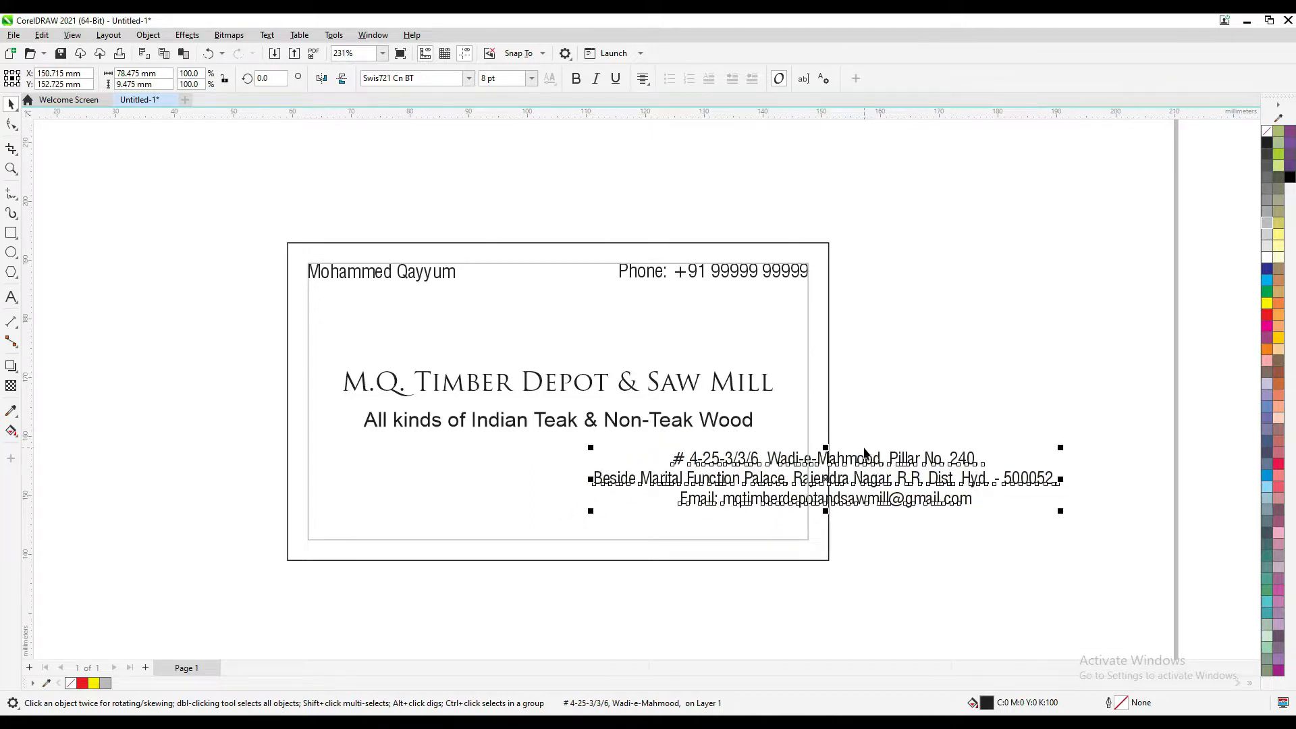
shift+click(382, 480)
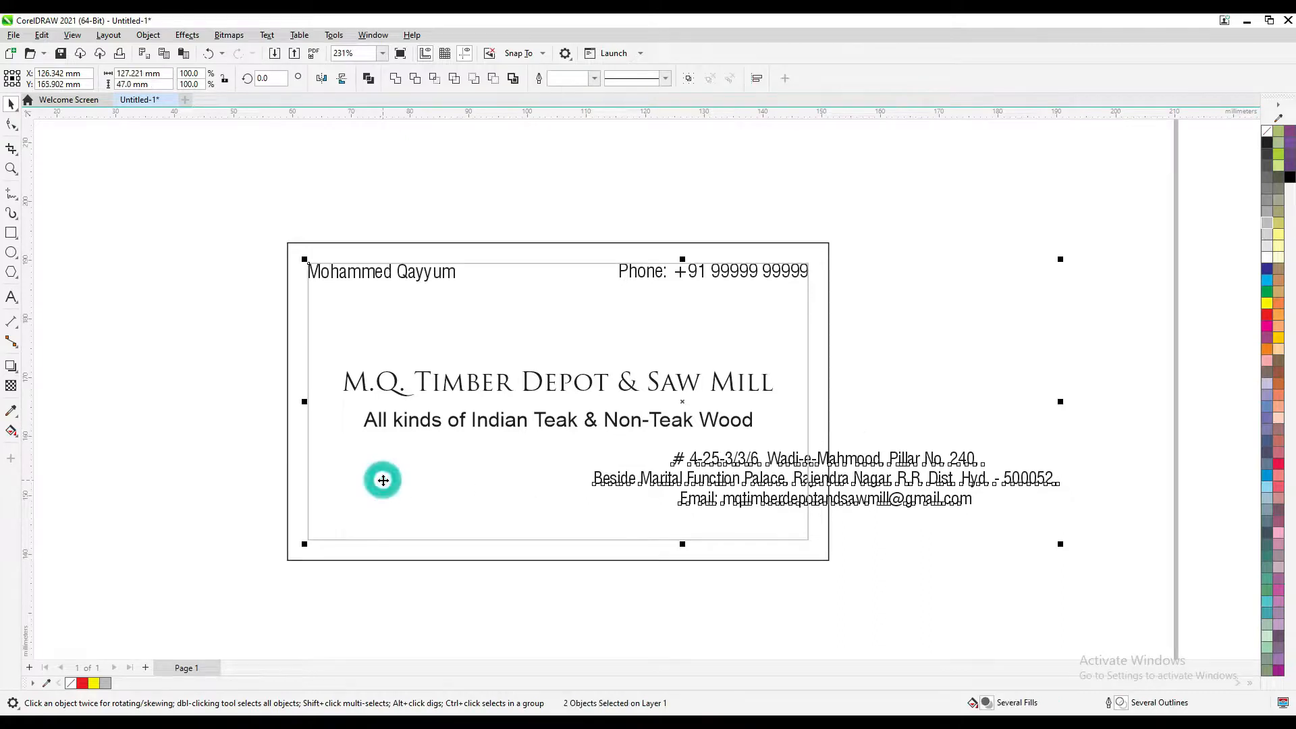
key(c)
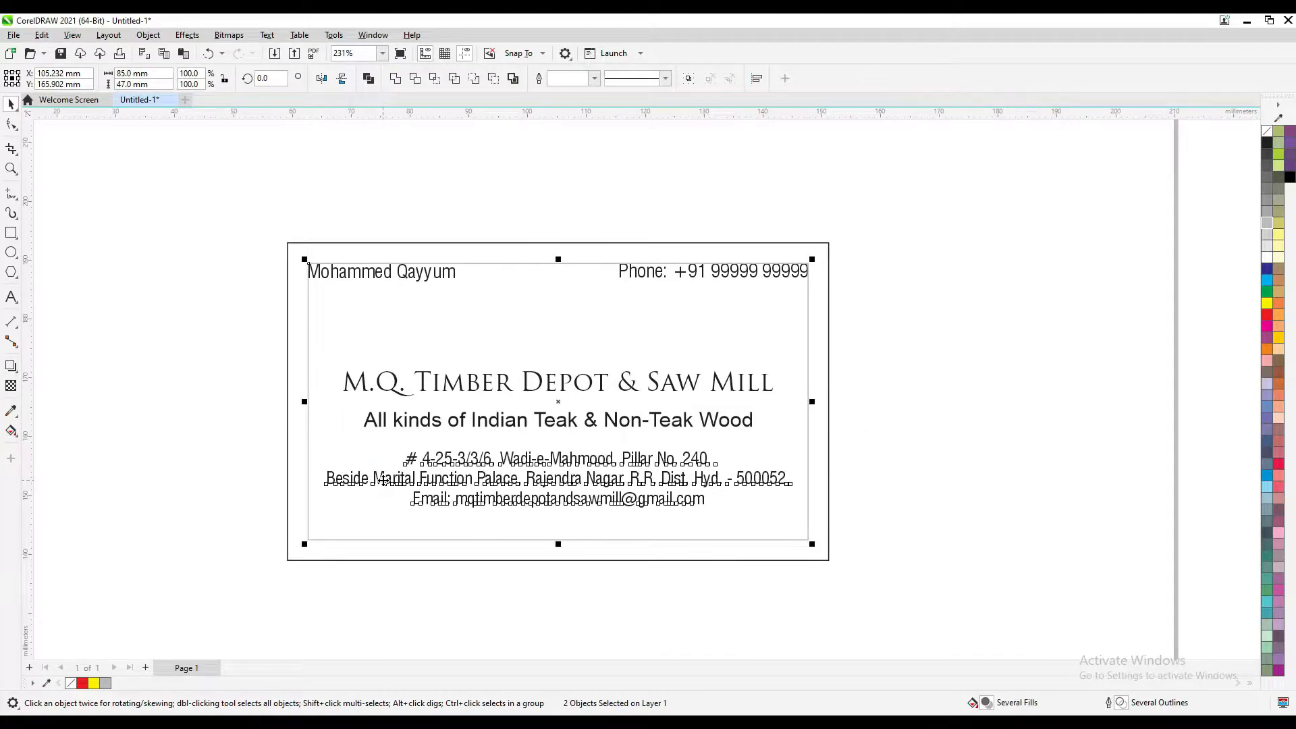
key(b)
click(148, 35)
mouse_move(178, 220)
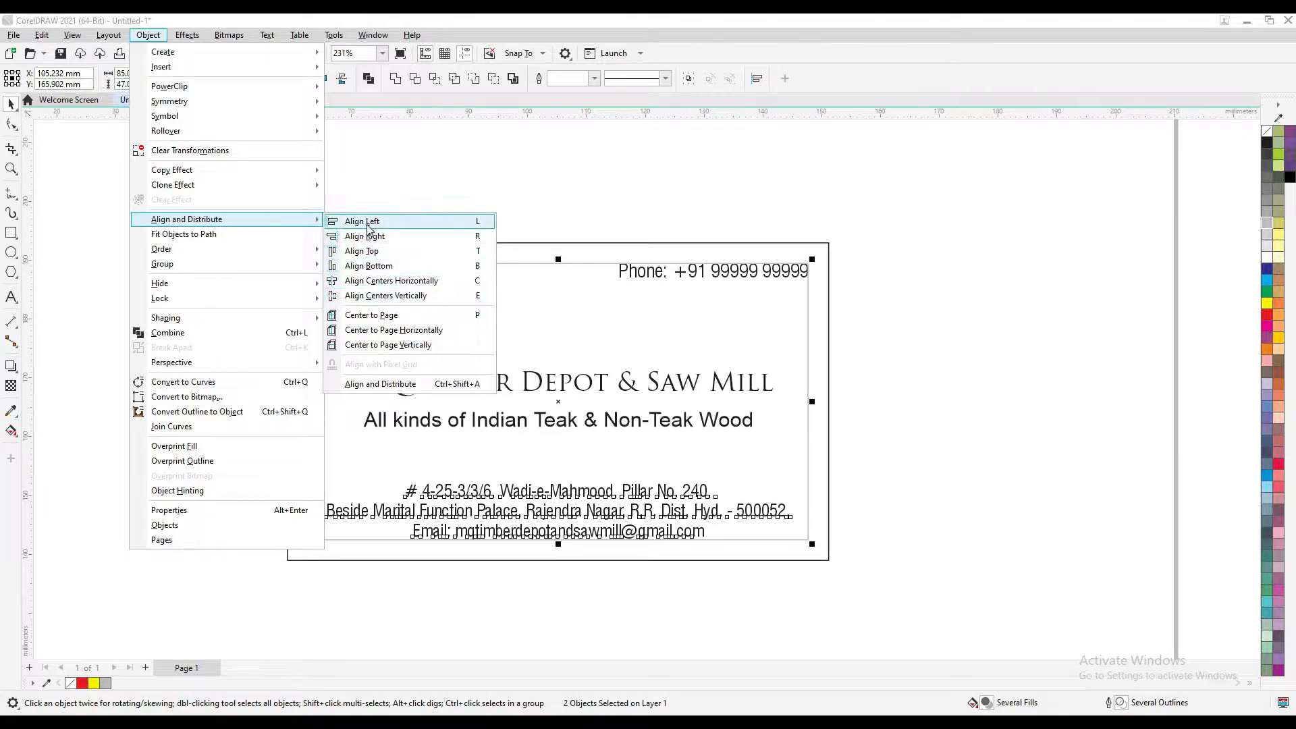
click(409, 174)
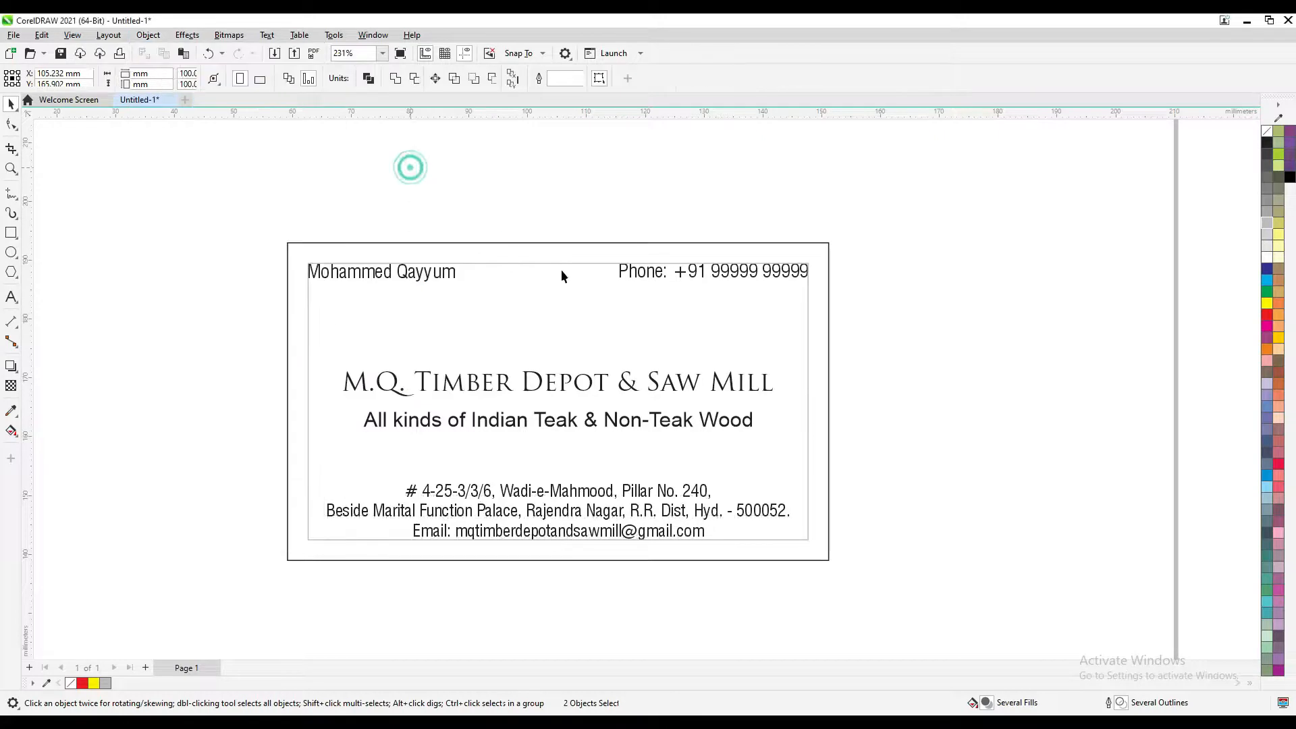
click(586, 391)
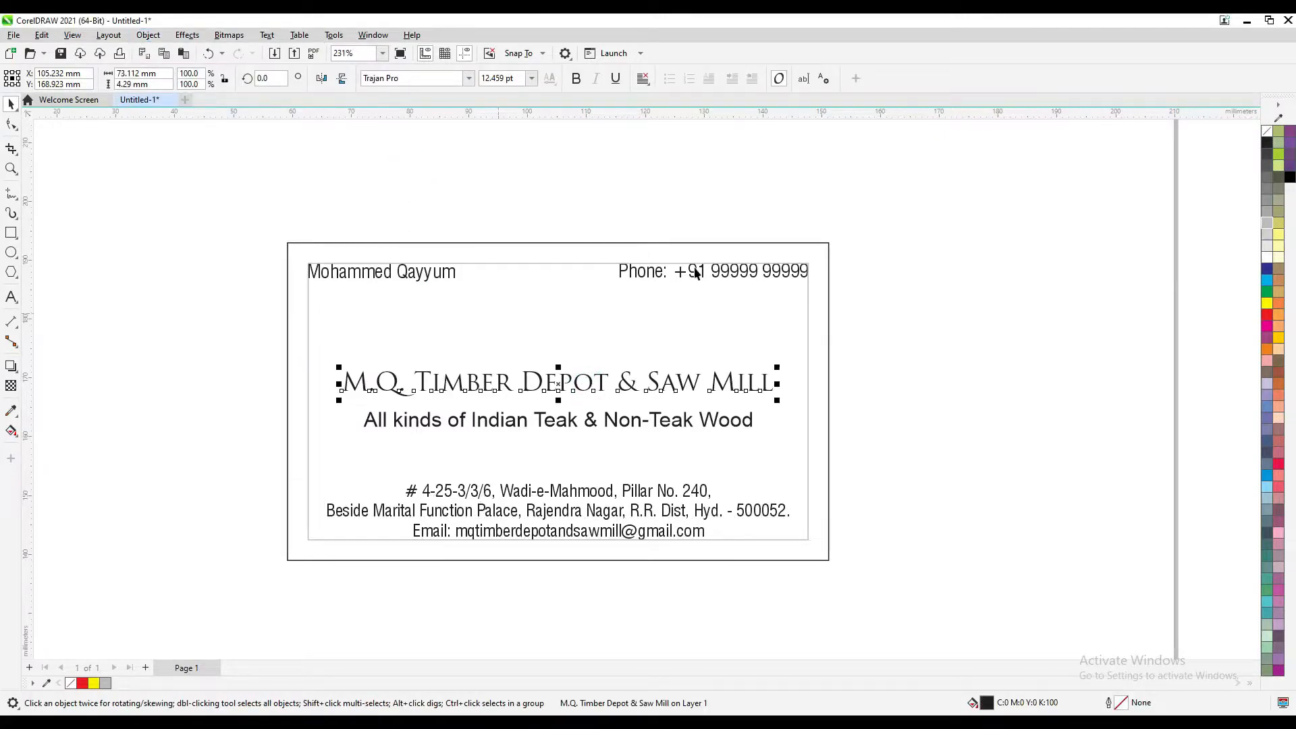
shift+click(688, 327)
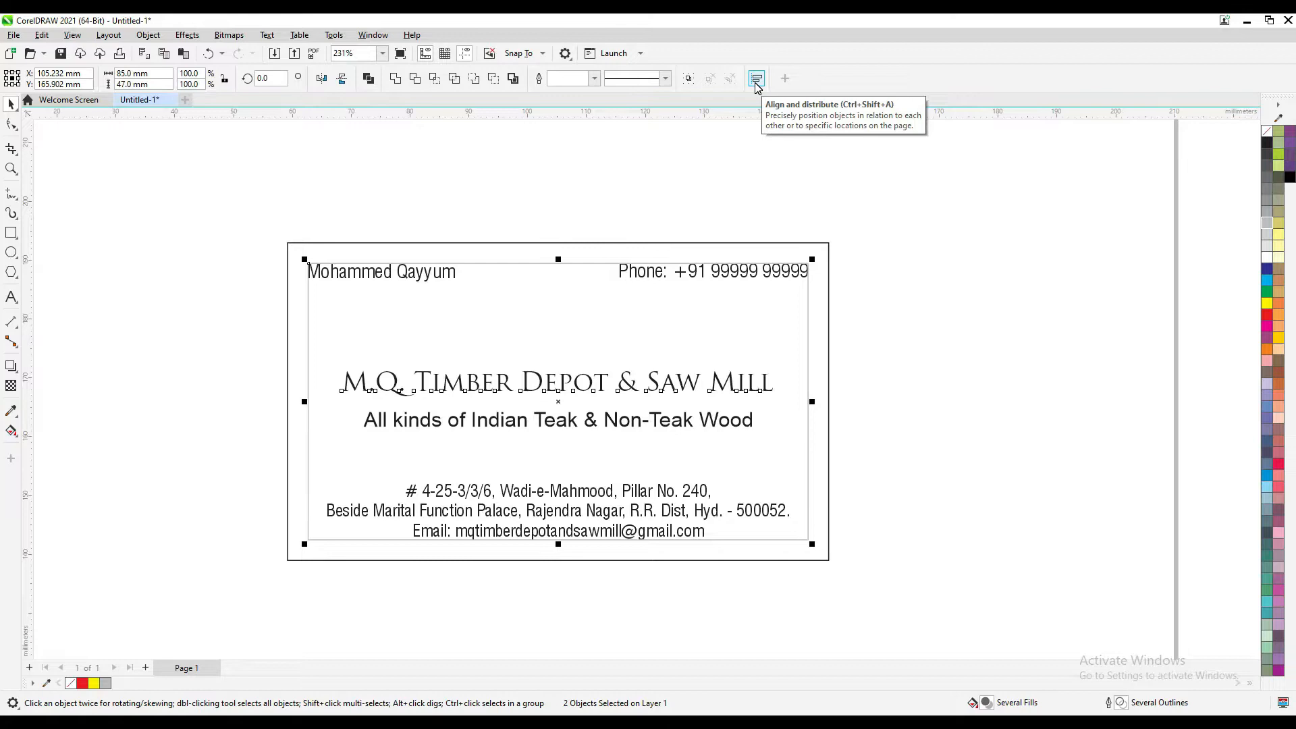
click(757, 79)
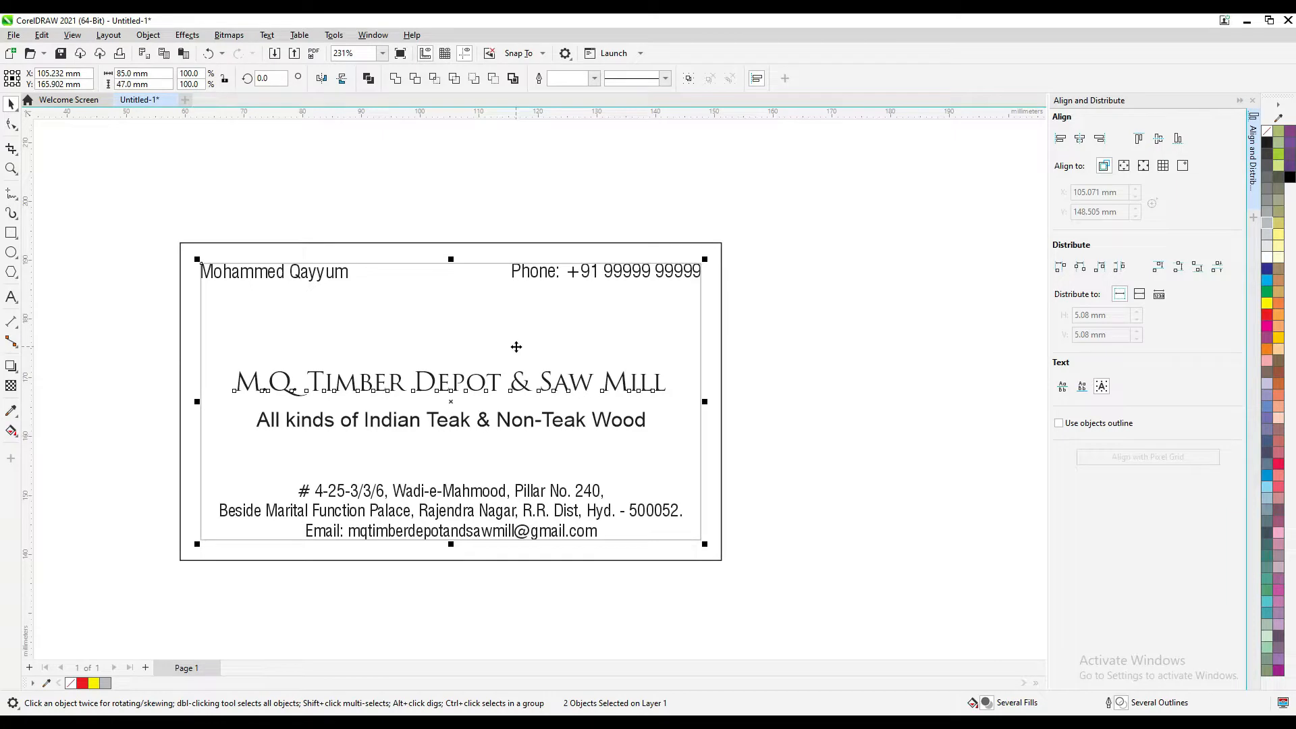
click(1251, 101)
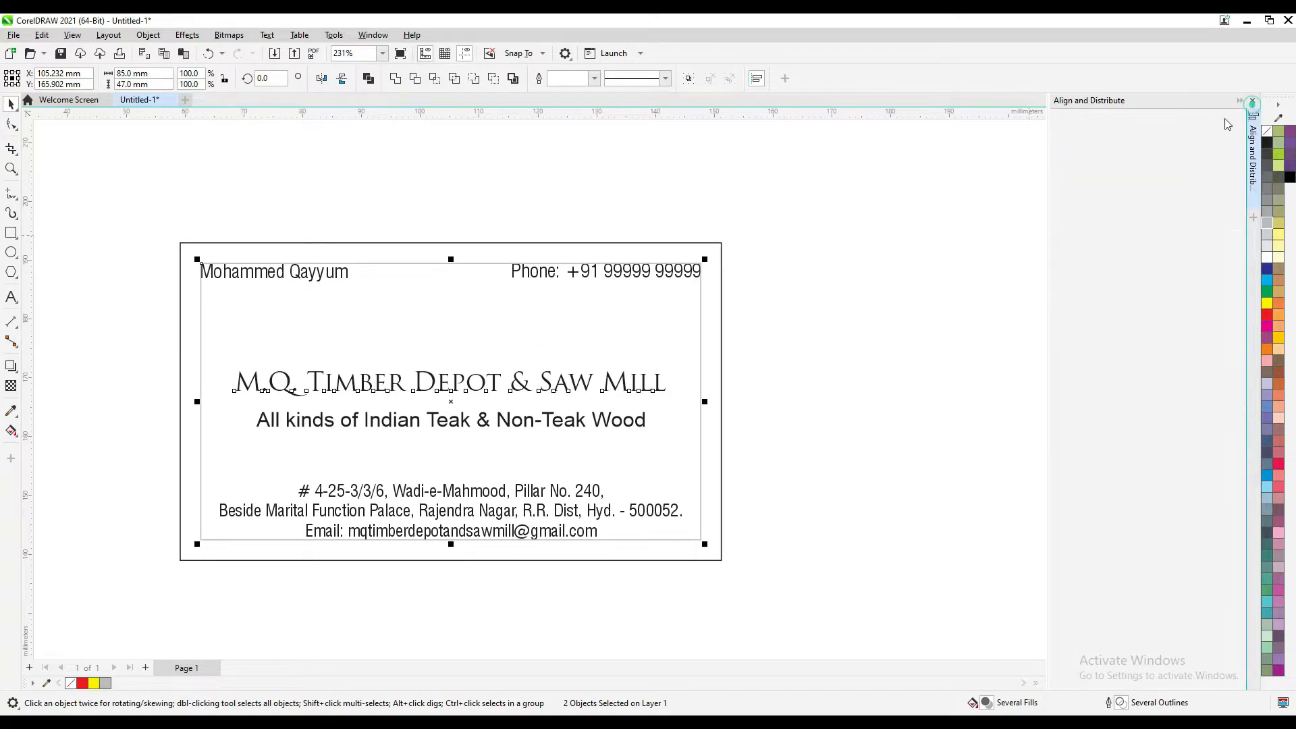
scroll(662, 258, down, 3)
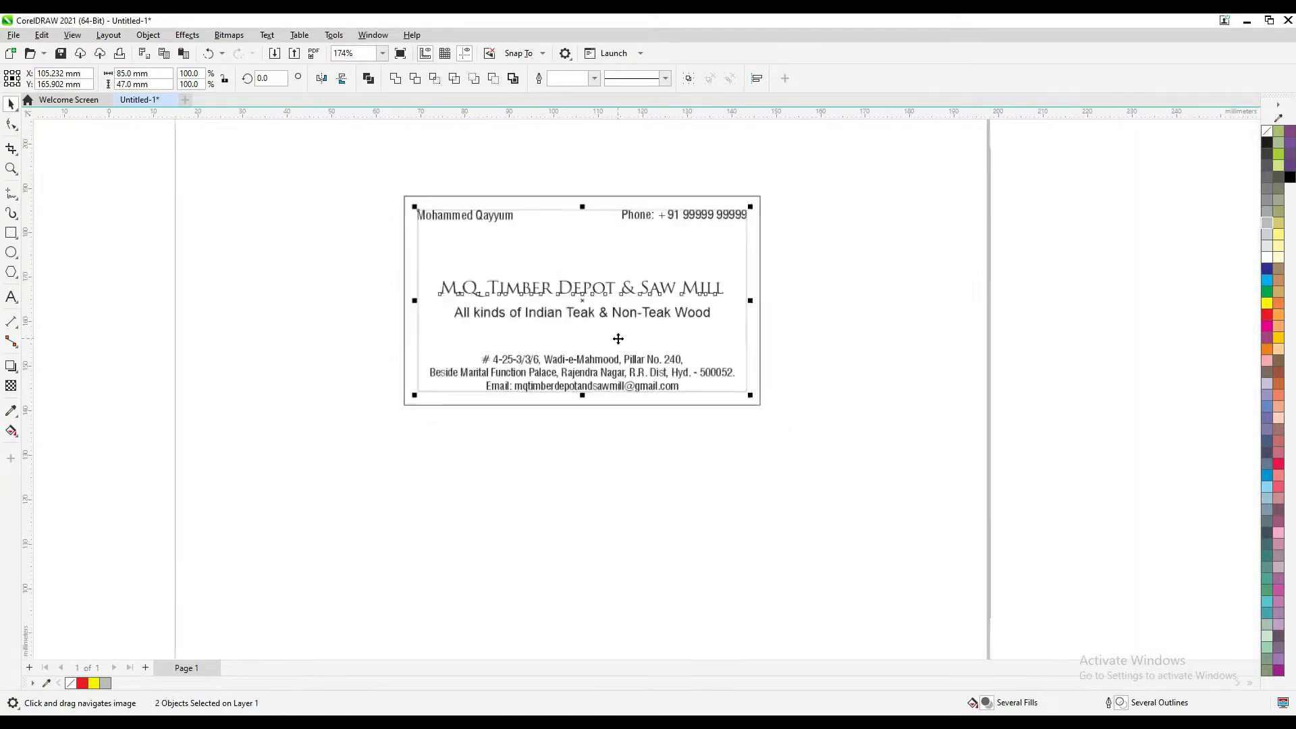
scroll(548, 496, down, 2)
scroll(548, 498, up, 1)
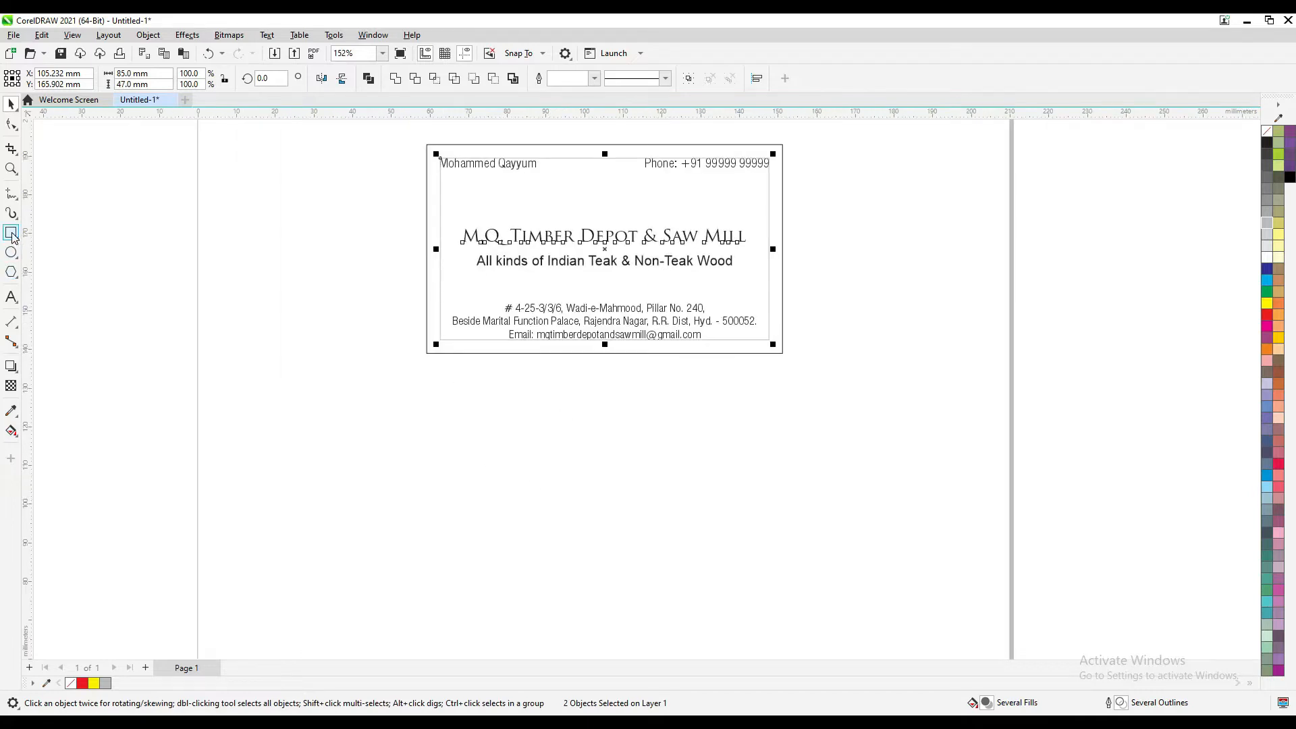